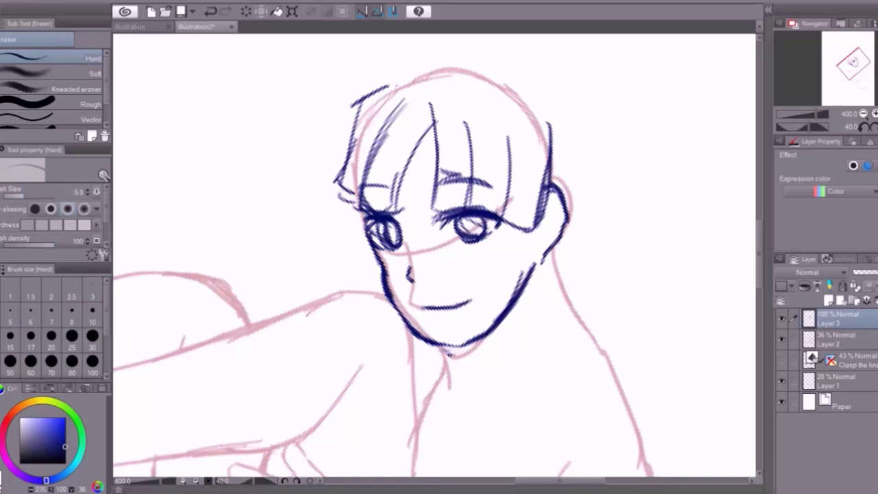
Sketch the ear, the hair strands beside the face and the locks across the forehead with the G-pen
key("p")
left_click_drag(362, 210, 357, 282)
left_click_drag(549, 206, 544, 251)
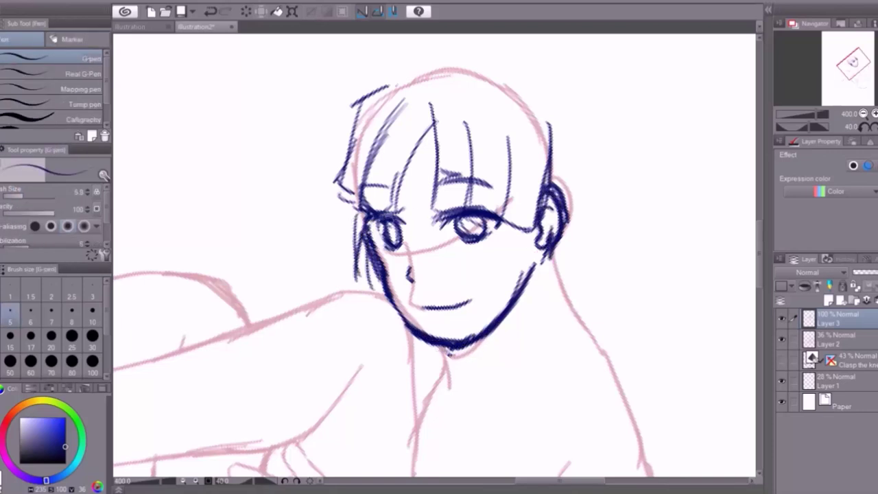
left_click_drag(430, 121, 421, 221)
left_click_drag(509, 132, 500, 258)
left_click_drag(566, 130, 560, 218)
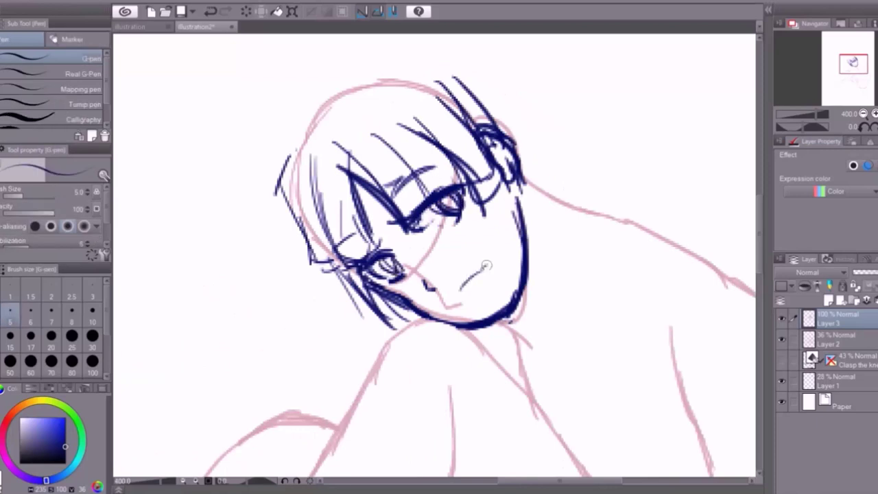
Sketch the tousled hair outline around the top and both sides of the head, with heavier bangs over the forehead
left_click_drag(400, 96, 473, 50)
left_click_drag(459, 82, 501, 138)
left_click_drag(425, 120, 371, 206)
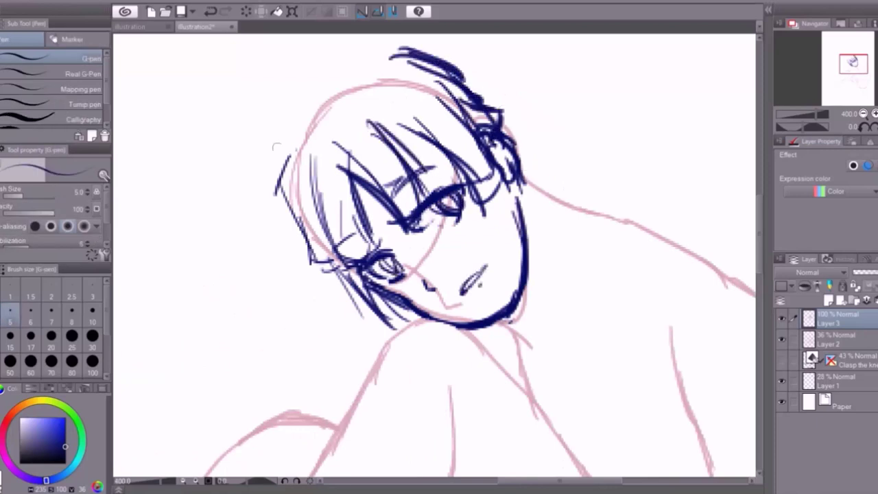
left_click_drag(323, 146, 263, 309)
left_click_drag(282, 93, 245, 264)
left_click_drag(360, 35, 267, 116)
left_click_drag(263, 135, 244, 204)
key("ctrl+minus")
scroll(393, 254, "down", 2)
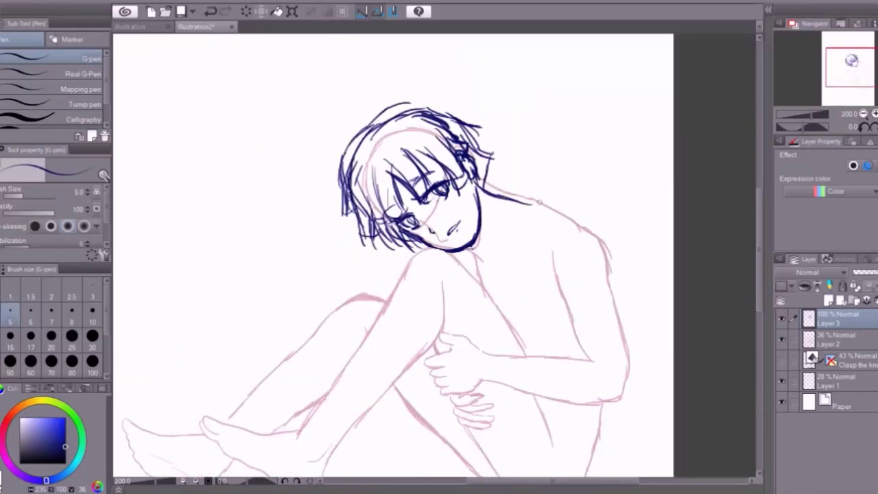
Sketch the shoulder line and the clothed upper arm with sleeve folds over the pink body guide
left_click_drag(481, 186, 537, 200)
key("ctrl+t")
key("Return")
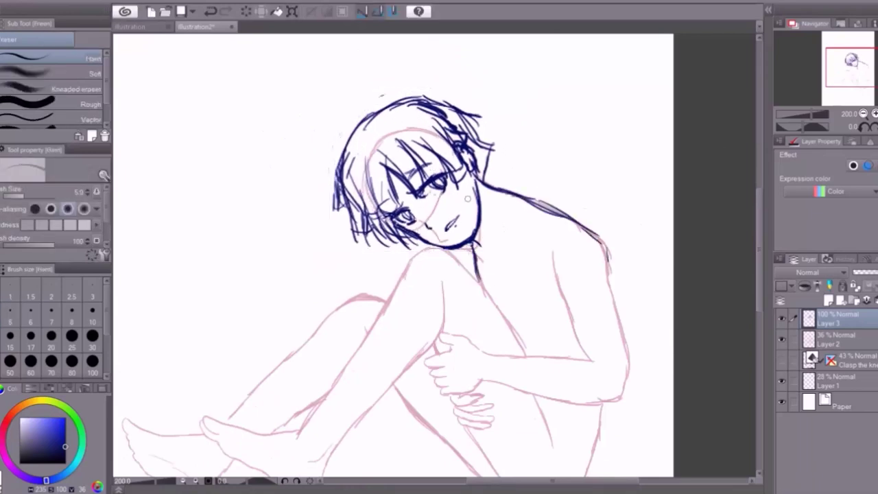
scroll(394, 254, "down", 4)
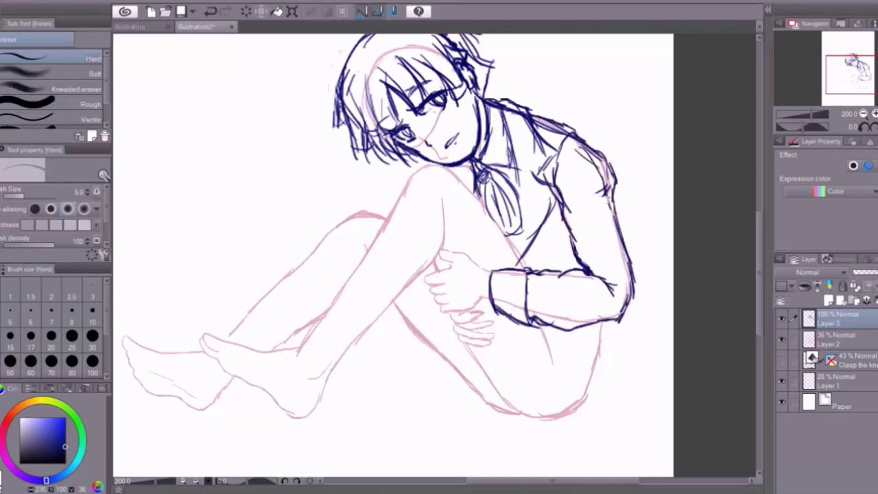
left_click_drag(580, 227, 604, 262)
scroll(385, 129, "up", 3)
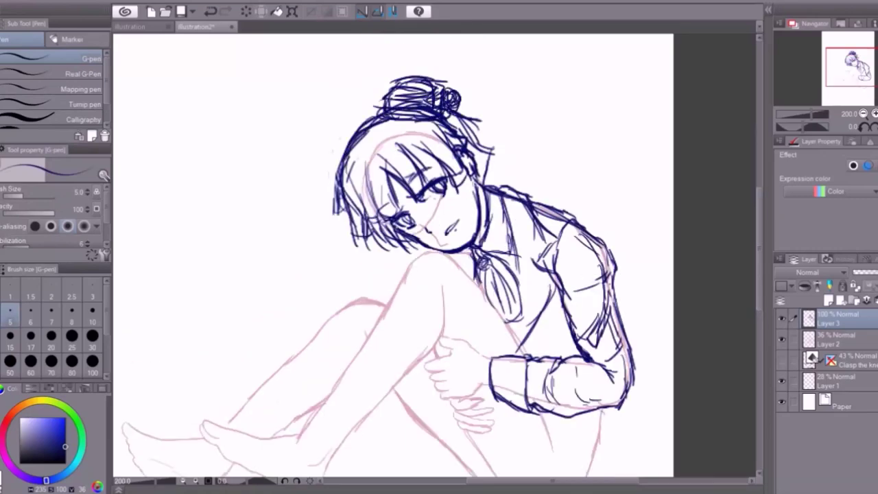
Sketch the back edge of the shorts beneath the bent elbow
scroll(593, 401, "down", 4)
left_click_drag(606, 302, 594, 379)
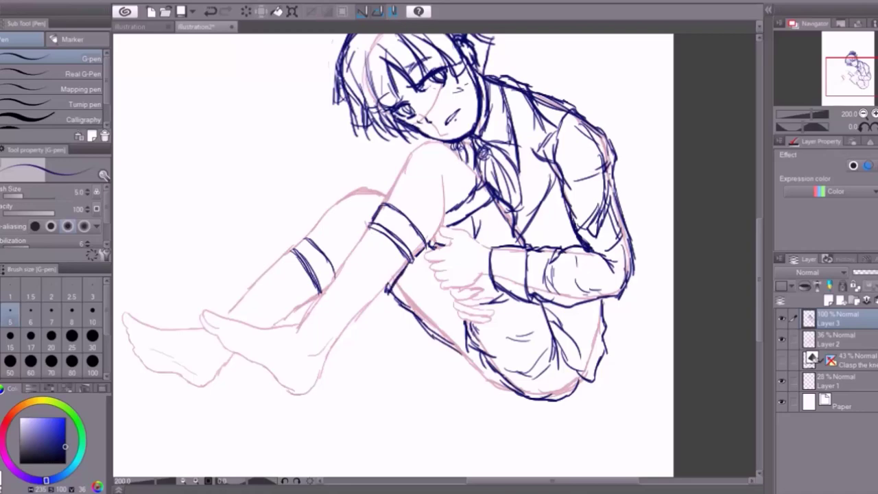
scroll(379, 245, "up", 2)
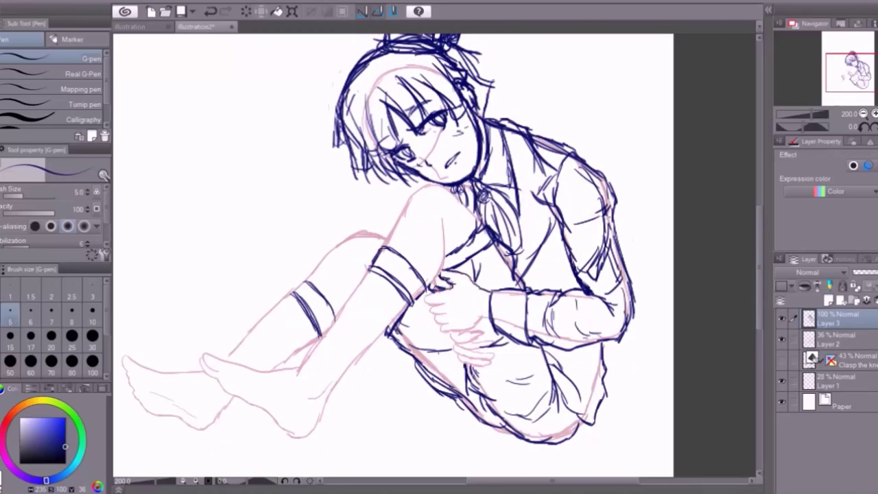
Sketch the lower hand's fingers and the front foot's toes over the body guide
scroll(535, 332, "up", 3)
left_click_drag(213, 206, 309, 226)
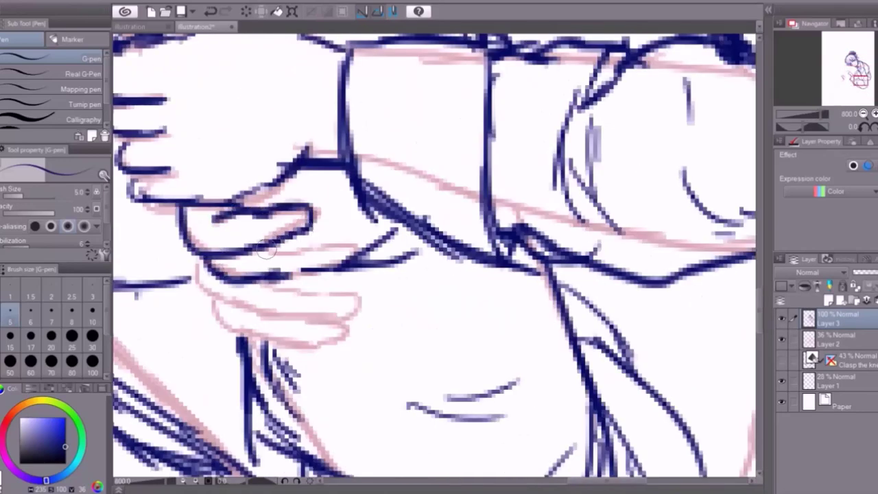
left_click_drag(206, 274, 313, 291)
scroll(313, 289, "down", 4)
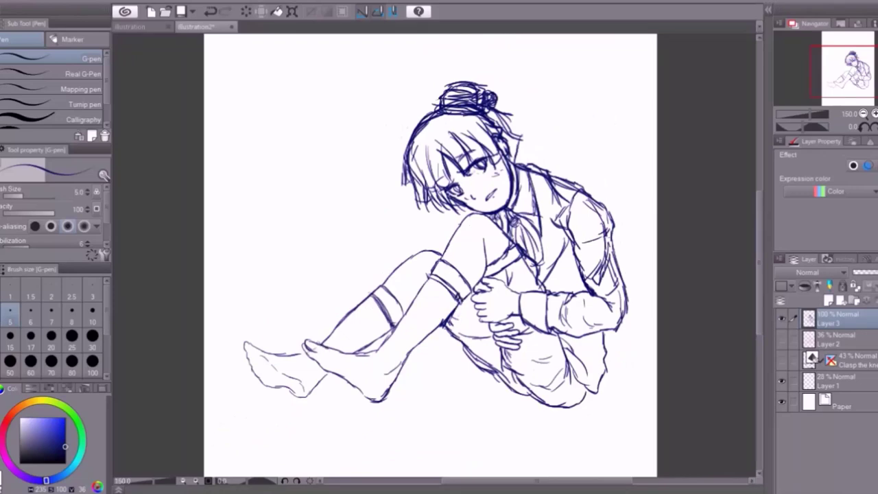
left_click_drag(308, 343, 320, 363)
Add a new layer above the sketch for inking and reduce the sketch layer's opacity to 55%
key("ctrl+shift+n")
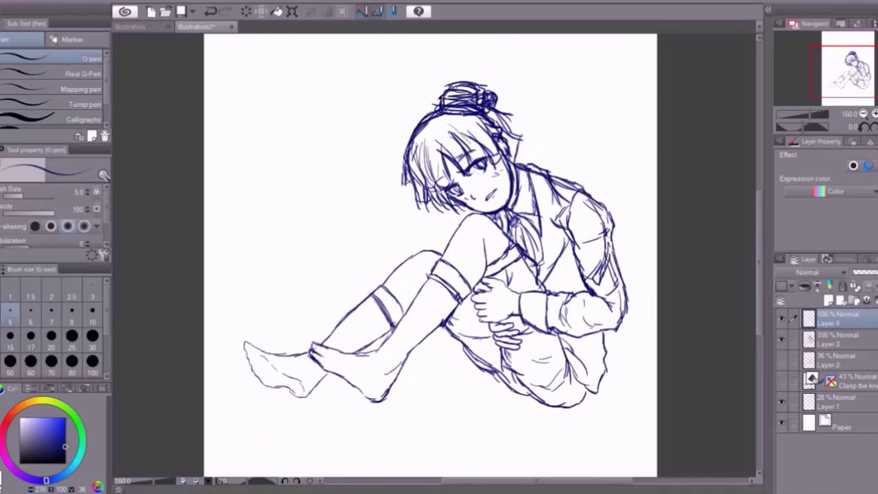
scroll(430, 254, "up", 7)
scroll(391, 120, "down", 2)
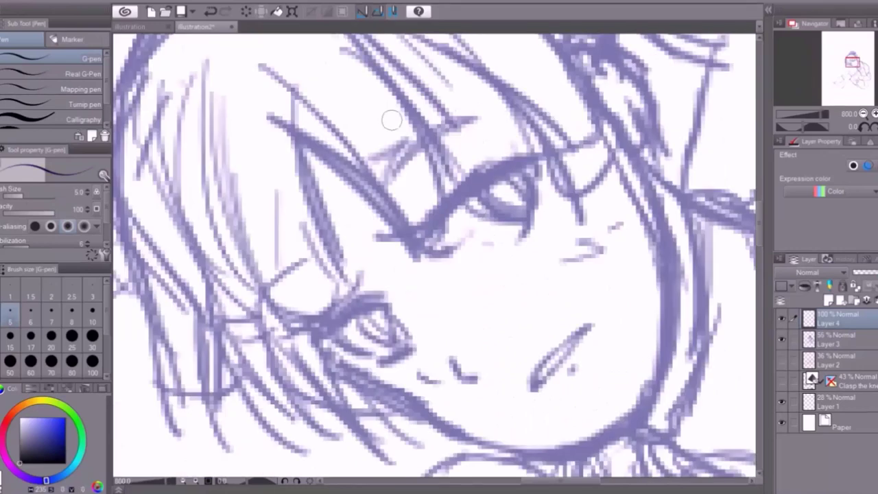
Ink thick upper lash lines and oval irises for both eyes in black with the G-pen
left_click_drag(434, 214, 450, 237)
mouse_move(450, 236)
left_mouse_down()
mouse_move(487, 217)
mouse_move(567, 232)
left_mouse_up()
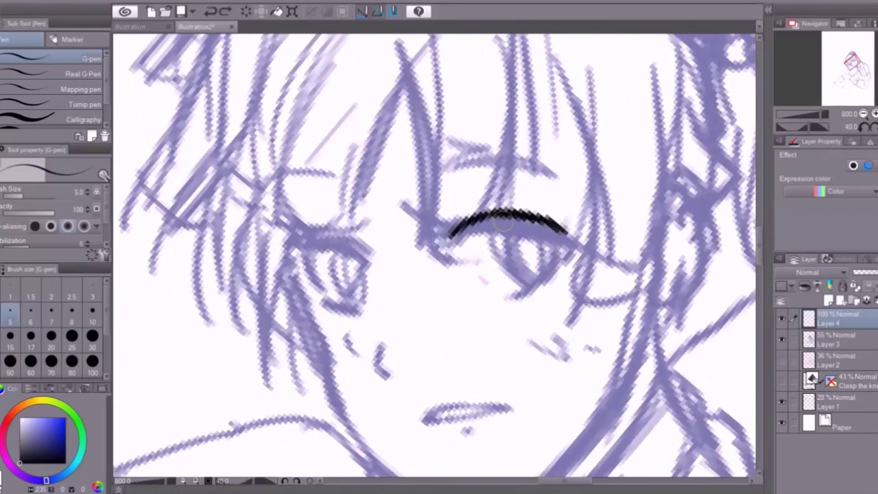
left_click_drag(450, 236, 560, 223)
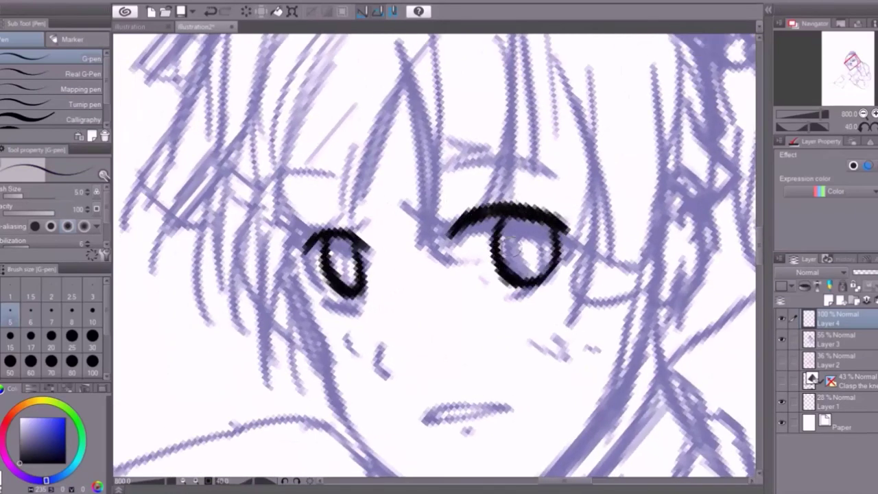
Ink both forked eyebrows and the small angular nose over the faded sketch
mouse_move(431, 177)
left_mouse_down()
mouse_move(546, 136)
mouse_move(563, 161)
left_mouse_up()
left_click_drag(437, 177, 547, 139)
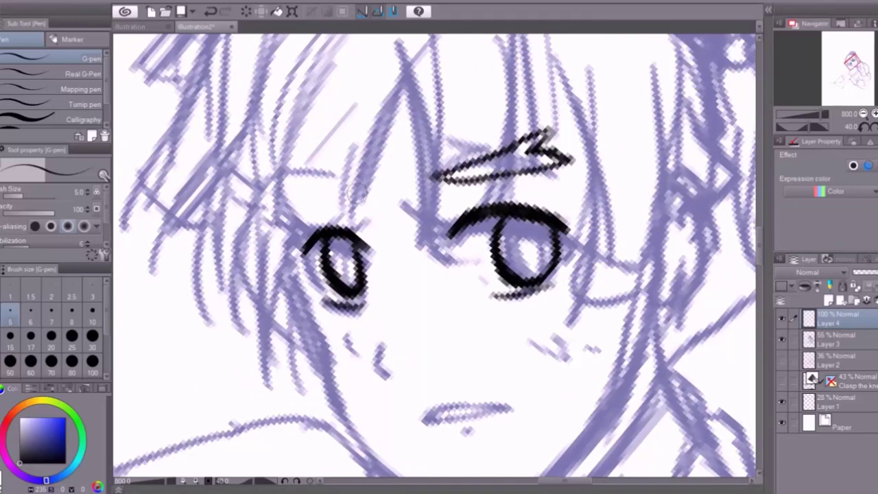
left_click_drag(287, 194, 352, 179)
left_click_drag(350, 183, 309, 207)
left_click_drag(380, 321, 389, 364)
scroll(464, 276, "down", 3)
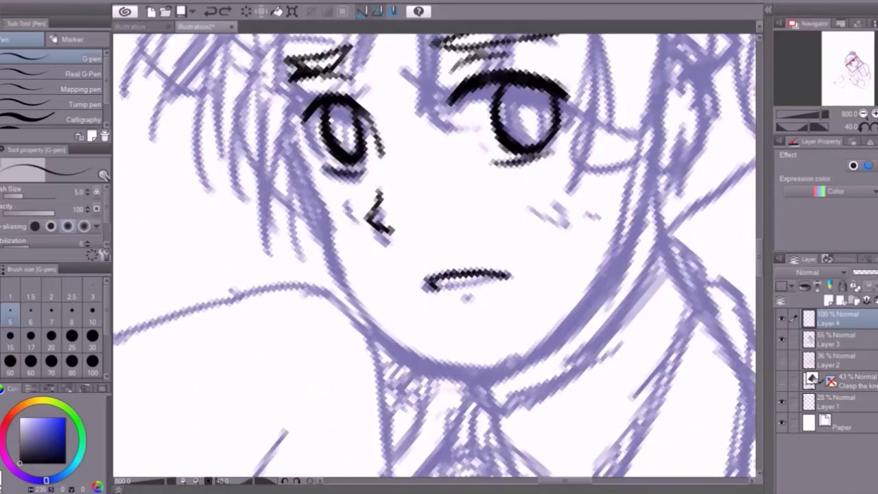
Ink the jawline from cheek to chin and up to the ear, and ink the ear with its inner folds
mouse_move(296, 140)
left_mouse_down()
mouse_move(420, 354)
mouse_move(511, 362)
left_mouse_up()
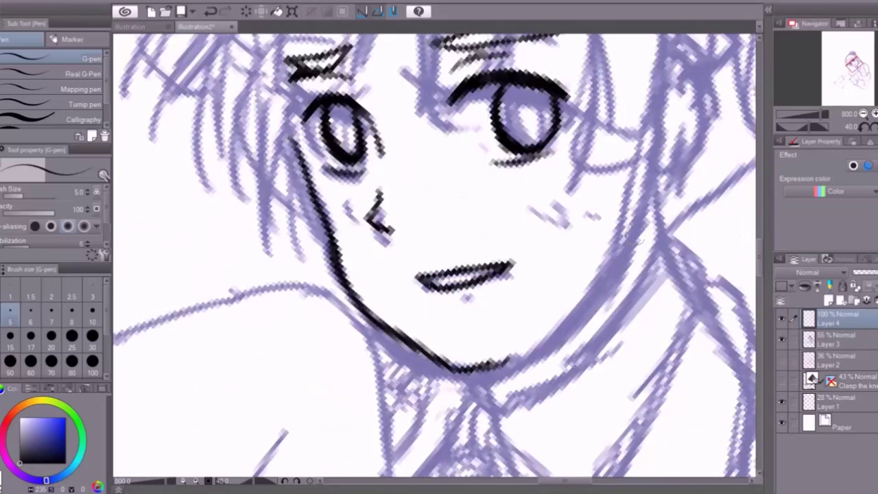
left_click_drag(633, 204, 474, 374)
scroll(480, 371, "up", 2)
left_click_drag(657, 158, 663, 272)
left_click_drag(669, 179, 645, 258)
scroll(652, 261, "down", 3)
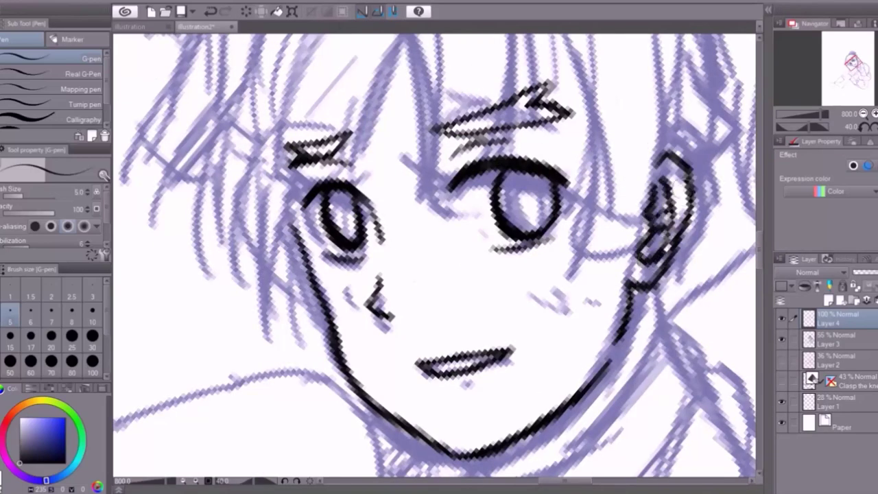
Ink a short horizontal line across the iris of the eye nearer the ear
scroll(584, 271, "up", 3)
left_click_drag(525, 275, 557, 273)
scroll(534, 207, "down", 3)
scroll(476, 278, "up", 4)
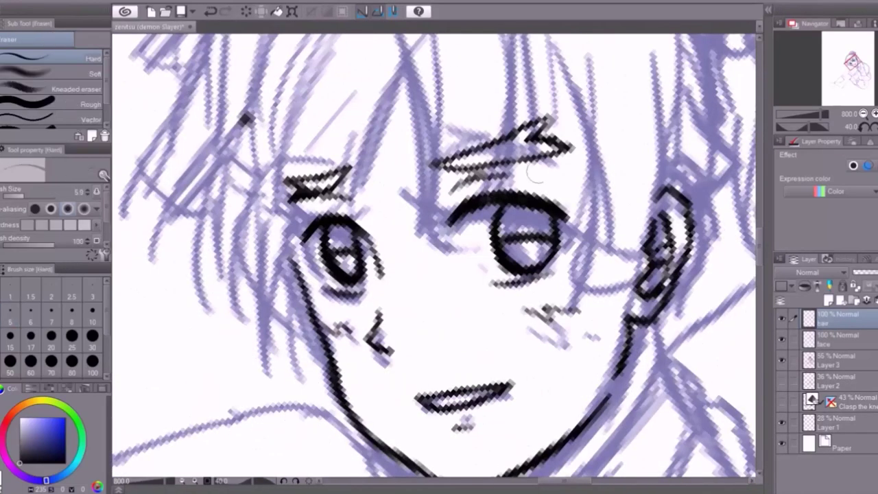
On the face layer, erase the eyebrow's upper edge and forked end and redraw them larger
key("alt+[")
left_click_drag(536, 175, 574, 144)
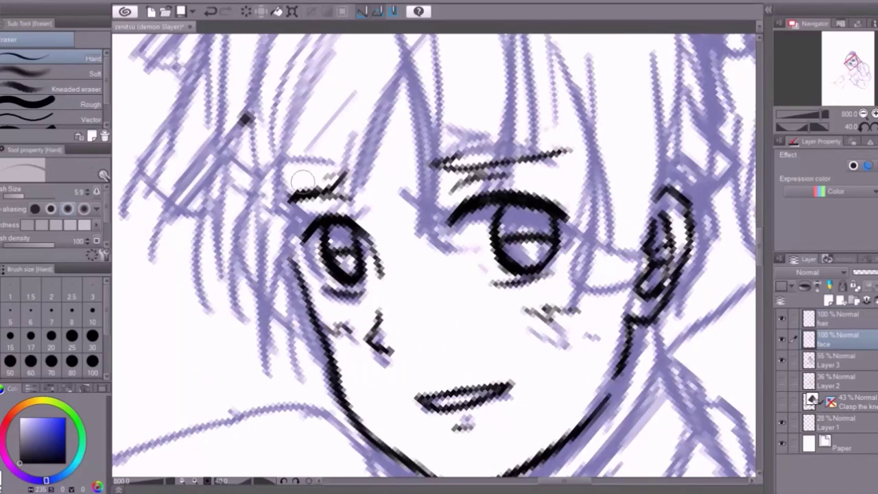
key("p")
mouse_move(514, 137)
left_mouse_down()
mouse_move(551, 118)
mouse_move(559, 141)
left_mouse_up()
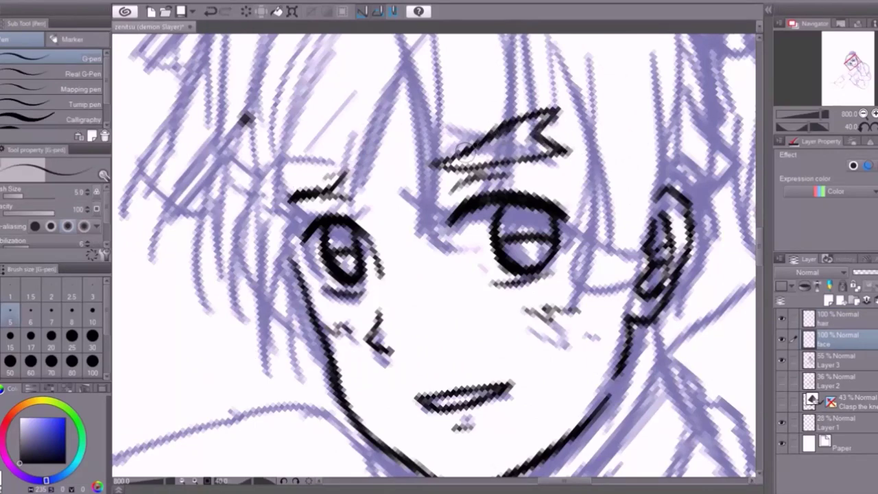
scroll(288, 193, "up", 3)
mouse_move(322, 43)
left_mouse_down()
mouse_move(264, 234)
mouse_move(343, 295)
left_mouse_up()
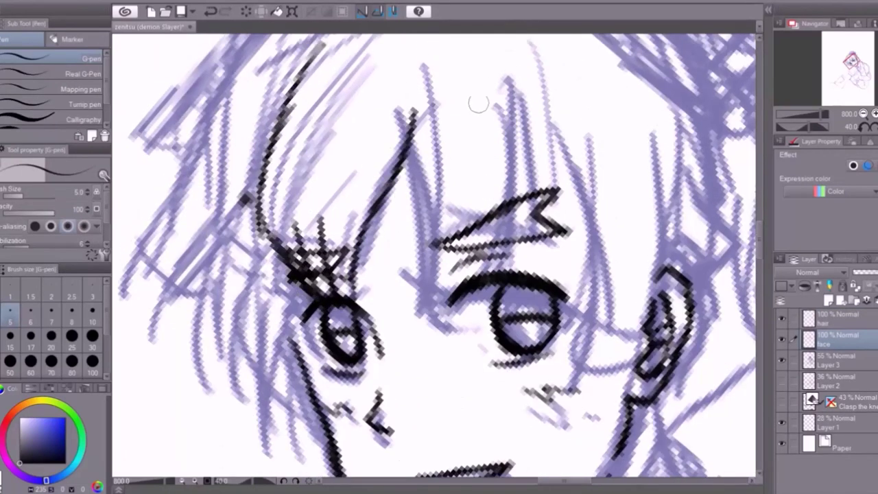
left_click_drag(441, 65, 433, 227)
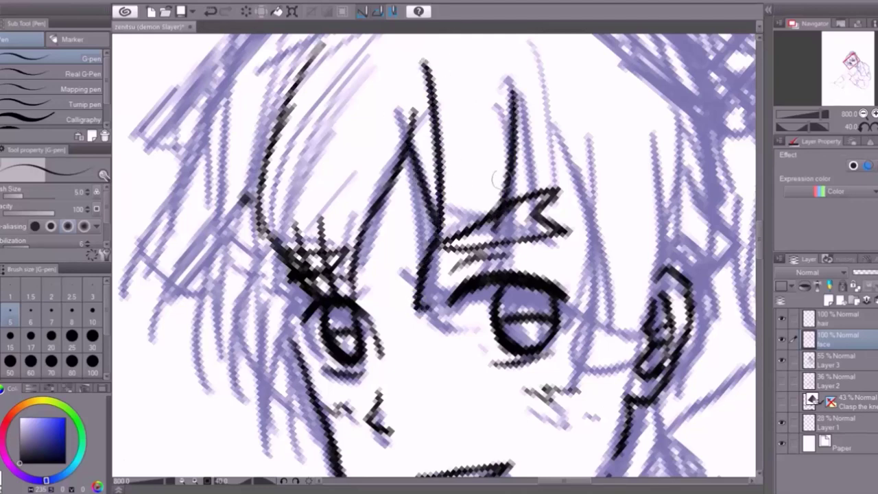
left_click_drag(494, 220, 446, 302)
key("ctrl+z")
key("ctrl+z")
key("ctrl+z")
key("ctrl+z")
key("ctrl+z")
On the hair layer, ink the pointed bangs over the far eye and the centre of the forehead
left_click(838, 318)
left_click_drag(412, 142, 339, 299)
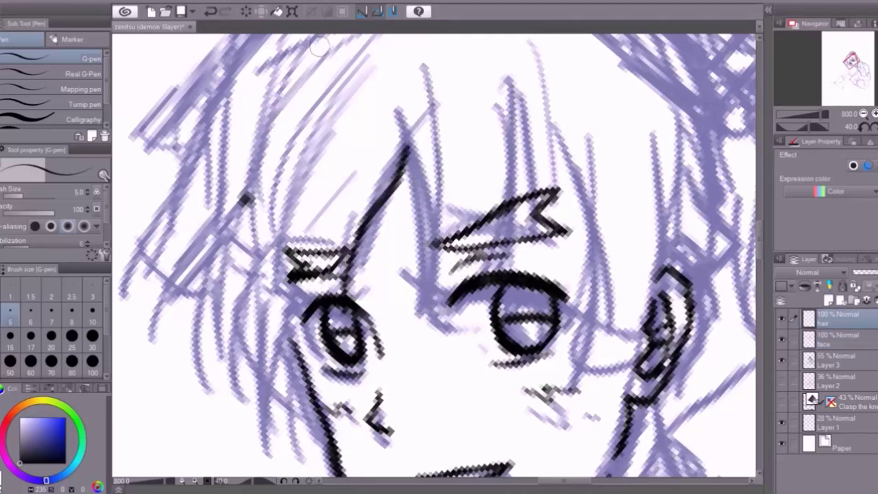
left_click_drag(326, 39, 281, 281)
left_click_drag(333, 199, 305, 309)
left_click_drag(397, 116, 429, 234)
left_click_drag(427, 81, 415, 287)
left_click_drag(514, 77, 462, 269)
left_click_drag(418, 319, 466, 240)
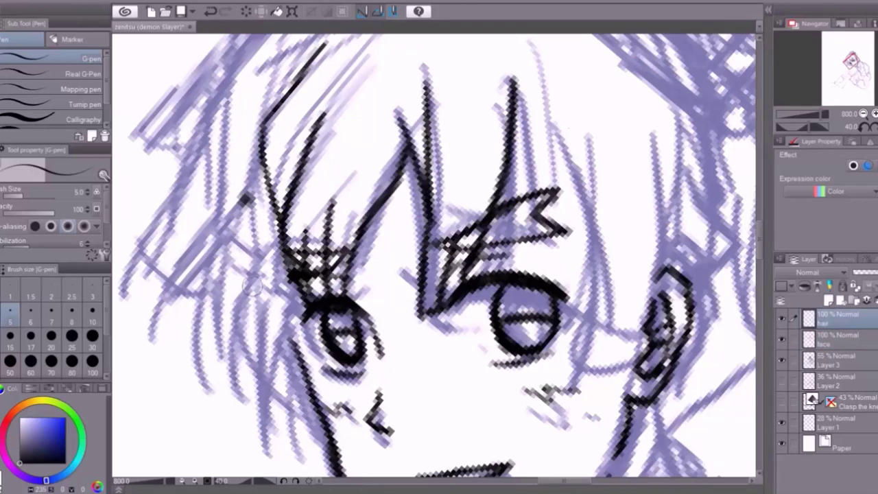
Ink a long strand above the near eye and the angular side lock above the ear
left_click_drag(535, 41, 550, 219)
left_click_drag(485, 254, 465, 276)
scroll(473, 263, "down", 1)
left_click_drag(678, 165, 662, 256)
left_click_drag(709, 215, 656, 325)
scroll(535, 280, "up", 1)
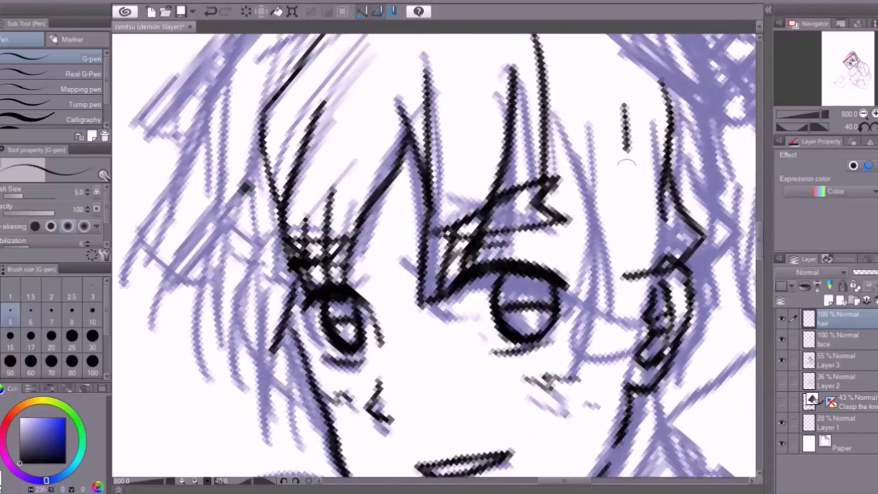
Ink the blunt bang over the near eye with its edge lines and short inner strands
left_click_drag(625, 150, 568, 319)
mouse_move(521, 128)
left_mouse_down()
mouse_move(494, 262)
mouse_move(569, 320)
left_mouse_up()
left_click_drag(555, 185, 540, 267)
left_click_drag(584, 238, 560, 305)
left_click_drag(557, 224, 524, 265)
Erase the stray ink dot on the hair layer and add a short strand beside the outer bang
key("e")
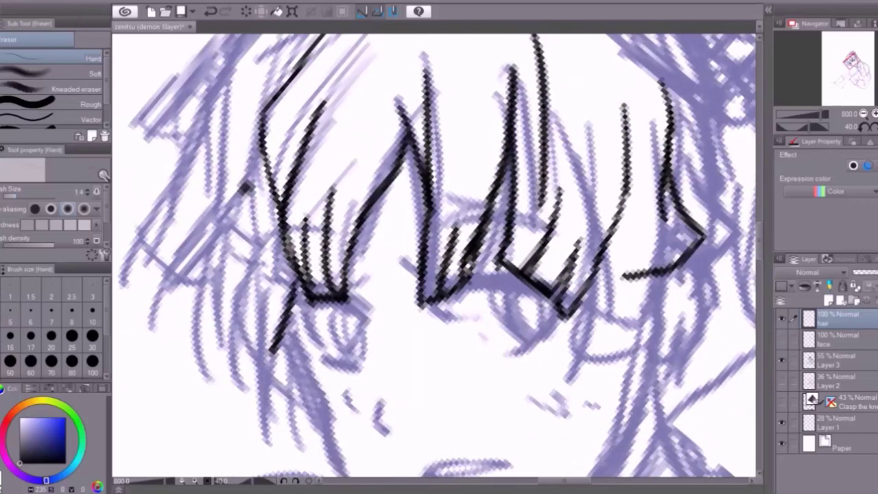
left_click(245, 189)
key("p")
left_click_drag(616, 237, 621, 276)
scroll(436, 255, "down", 2)
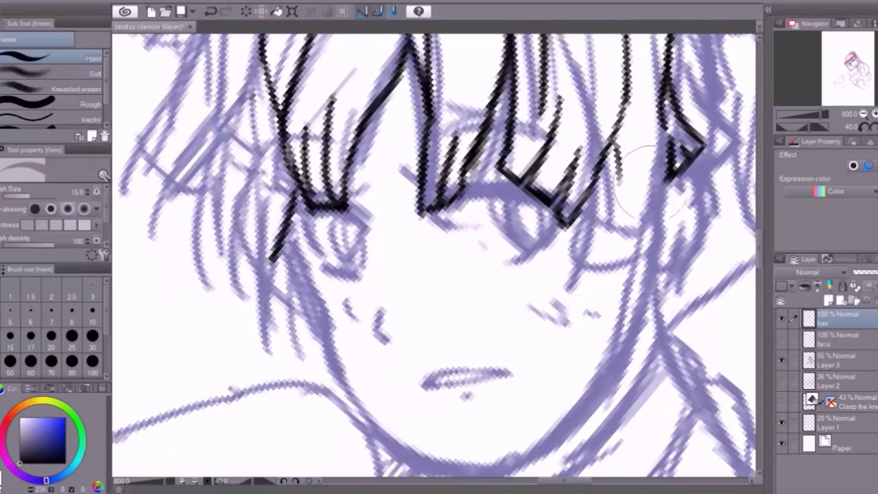
Rework the hair in front of the ear, erasing excess lines and inking blunt-ended locks
left_click_drag(648, 174, 596, 221)
left_click_drag(703, 140, 615, 210)
left_click_drag(711, 52, 667, 135)
scroll(598, 190, "down", 3)
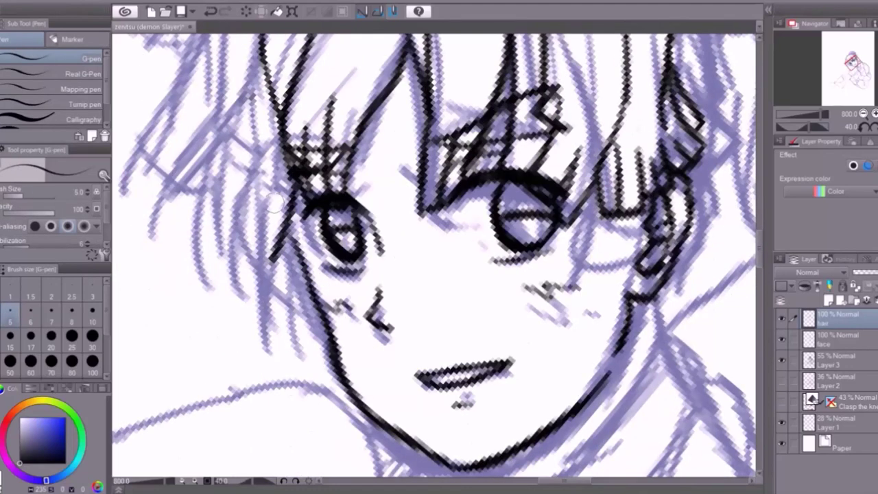
Ink the crown's curved outline and the flared, blunt-ended locks along the far side of the head
scroll(536, 103, "up", 1)
scroll(540, 98, "up", 2)
left_click_drag(540, 98, 147, 268)
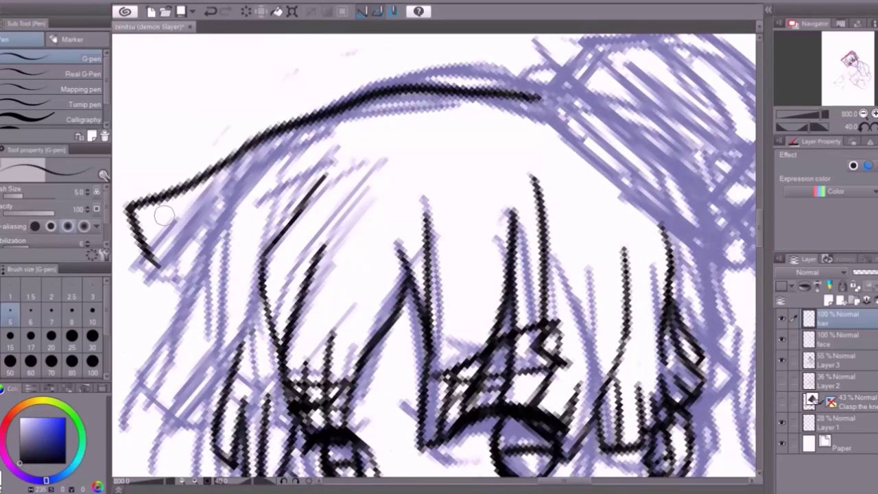
left_click_drag(144, 206, 192, 298)
left_click_drag(302, 131, 192, 420)
scroll(206, 274, "down", 2)
left_click_drag(245, 261, 160, 342)
scroll(436, 256, "down", 2)
left_click_drag(226, 227, 288, 281)
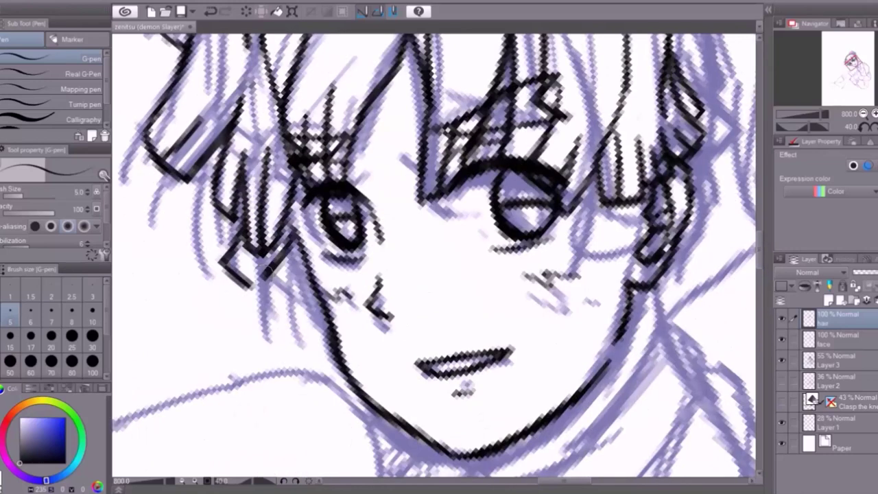
Ink small blunt locks beside the far cheek and below the ear
left_click_drag(253, 247, 323, 350)
scroll(436, 255, "right", 2)
left_click_drag(555, 285, 501, 353)
scroll(604, 181, "down", 2)
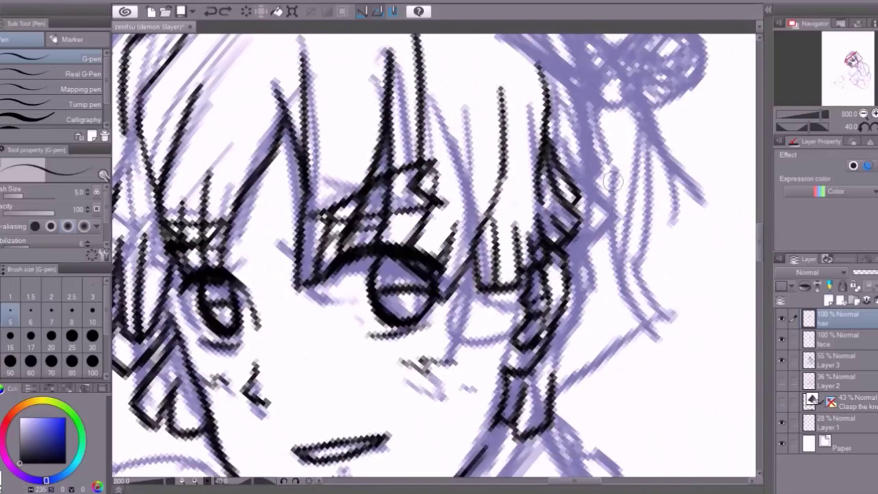
Ink the layered blunt locks behind the ear on the near side of the head
left_click_drag(617, 175, 597, 302)
left_click_drag(590, 302, 553, 412)
left_click_drag(628, 106, 621, 175)
left_click_drag(658, 148, 617, 305)
left_click_drag(652, 196, 632, 295)
scroll(440, 255, "down", 2)
key("ctrl+@")
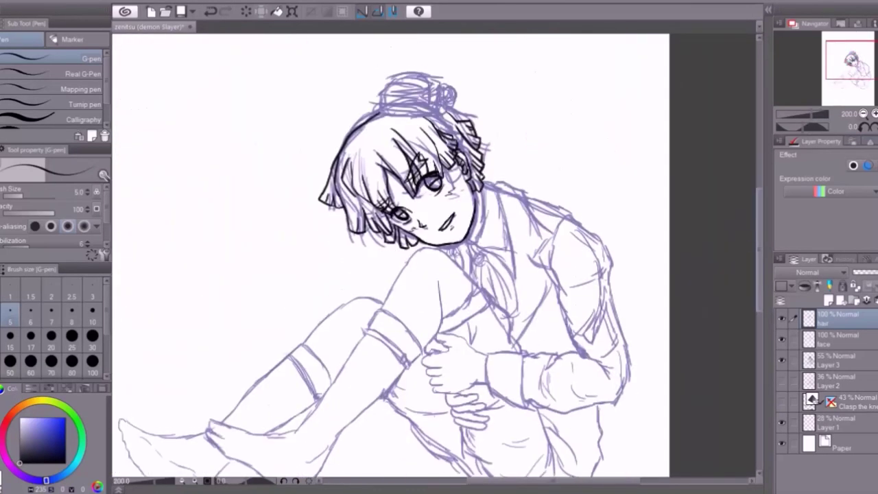
key("e")
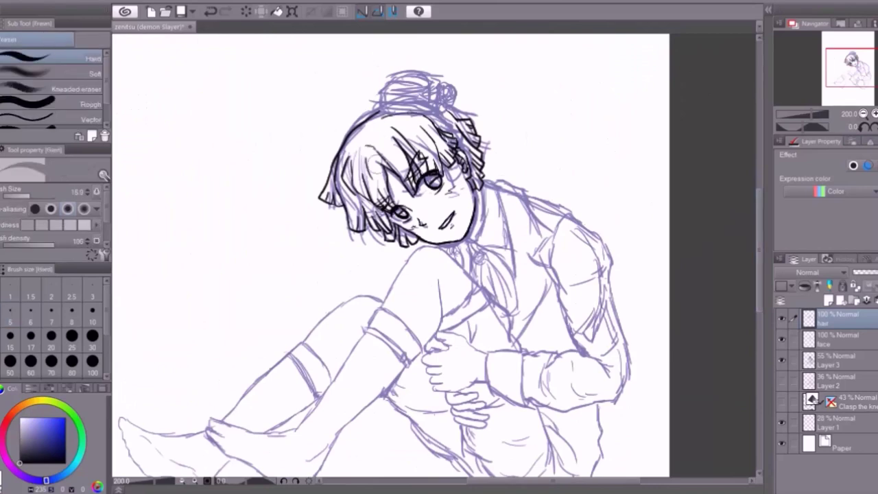
Ink the small hat's top outline and upper crease with the G-pen on a new layer above the hair layer
key("p")
scroll(407, 96, "up", 4)
left_click(834, 336)
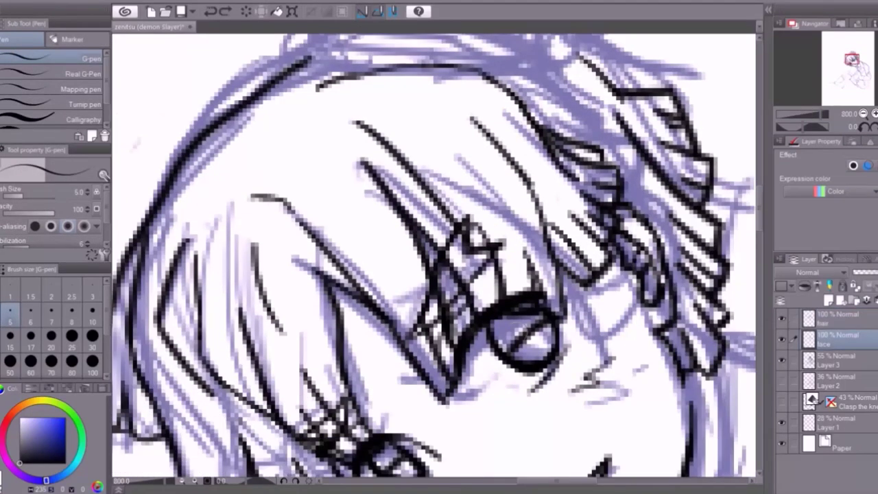
left_click(782, 318)
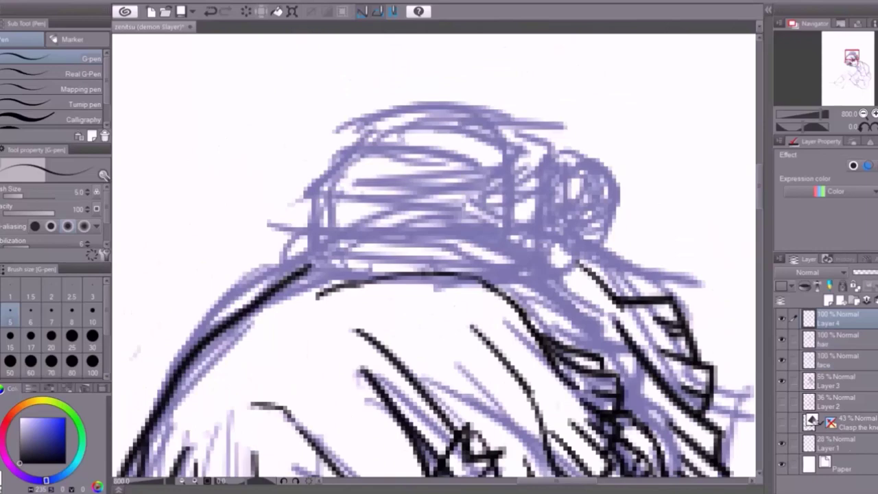
left_click_drag(308, 246, 545, 137)
left_click_drag(333, 180, 474, 198)
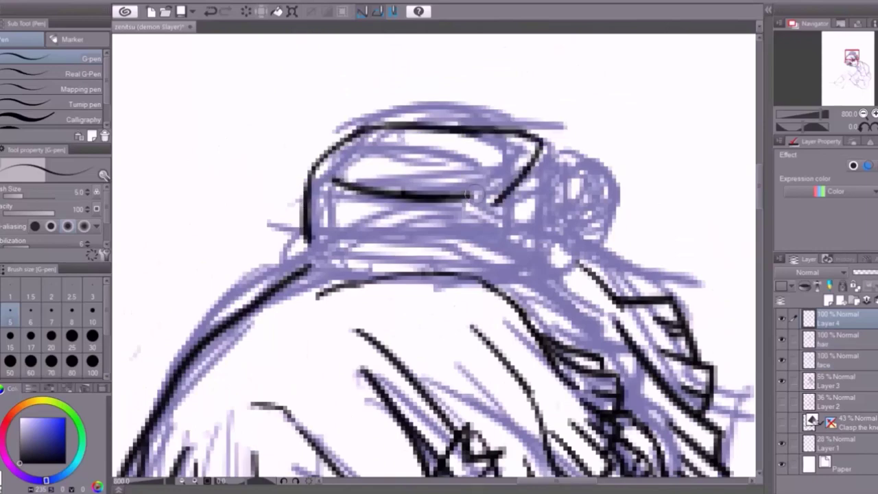
Ink the hat's side, double band and curved brim, narrowing the crown and erasing the excess brim line
left_click_drag(542, 141, 563, 230)
mouse_move(308, 244)
left_mouse_down()
mouse_move(418, 264)
mouse_move(542, 254)
left_mouse_up()
mouse_move(302, 226)
left_mouse_down()
mouse_move(274, 257)
mouse_move(573, 209)
left_mouse_up()
left_click_drag(312, 218, 508, 230)
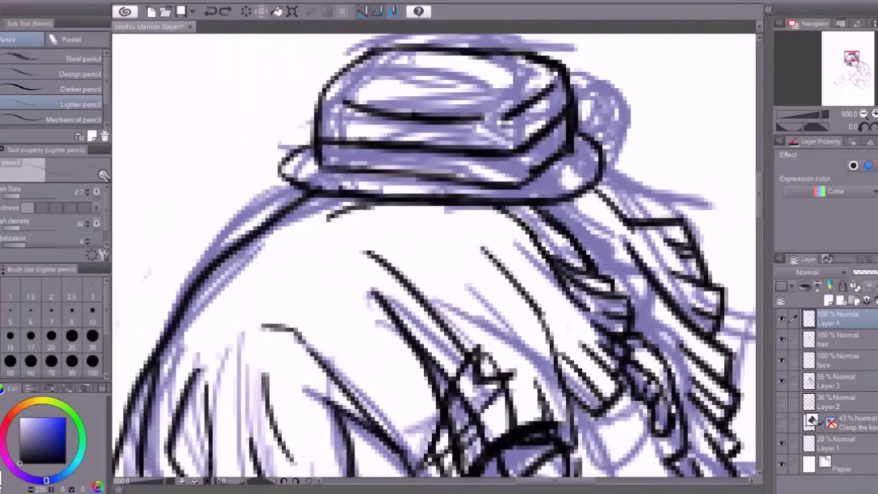
left_click_drag(422, 147, 455, 127)
key("e")
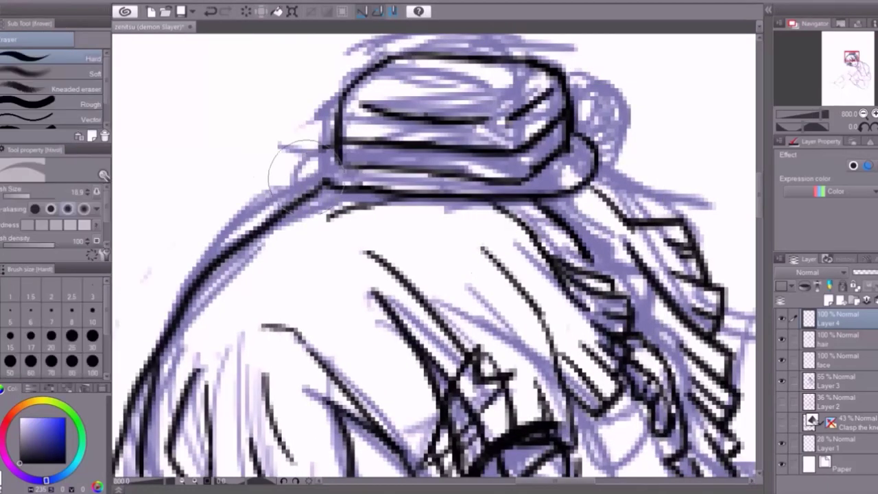
left_click_drag(295, 168, 583, 178)
Ink the neck line, the shirt collar and the ribbon tie's knot on a new layer
key("p")
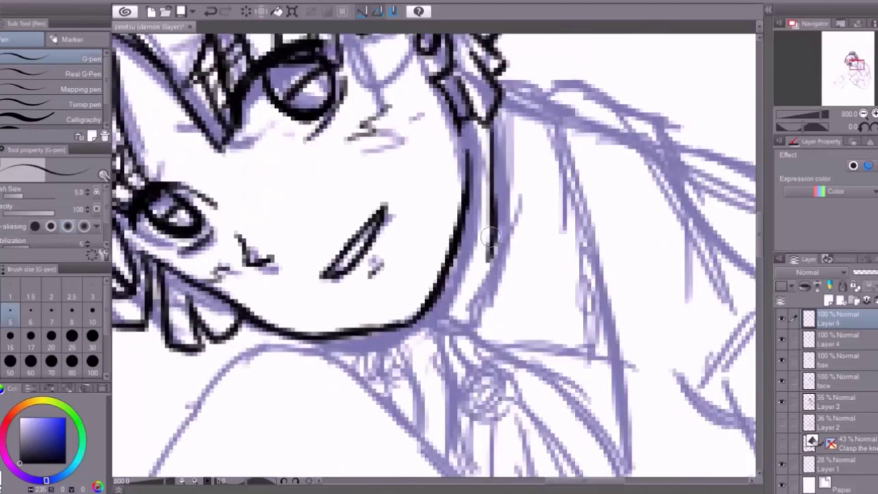
left_click_drag(494, 138, 461, 340)
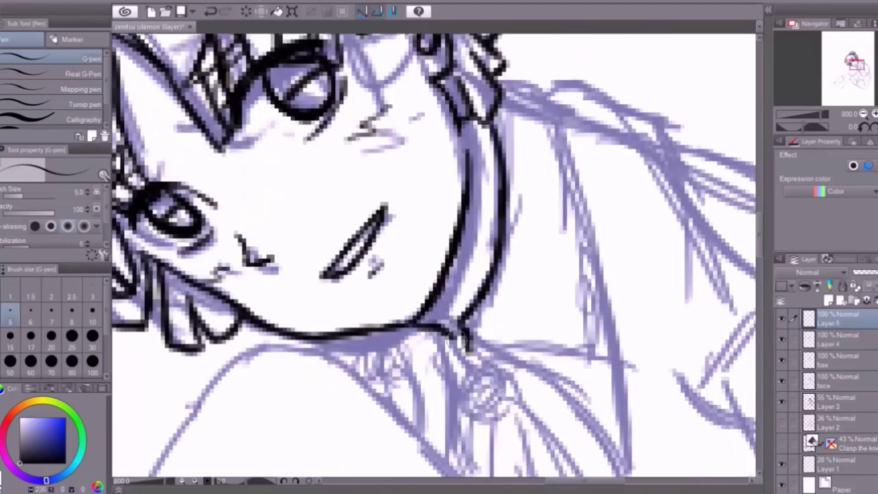
left_click_drag(412, 248, 420, 334)
left_click_drag(501, 227, 590, 255)
mouse_move(501, 199)
left_mouse_down()
mouse_move(491, 252)
mouse_move(521, 275)
mouse_move(604, 426)
left_mouse_up()
left_click_drag(495, 165, 453, 302)
Ink the collar's outer edge, the jacket's upper lapel and the hanging ends of the tie
scroll(480, 261, "up", 3)
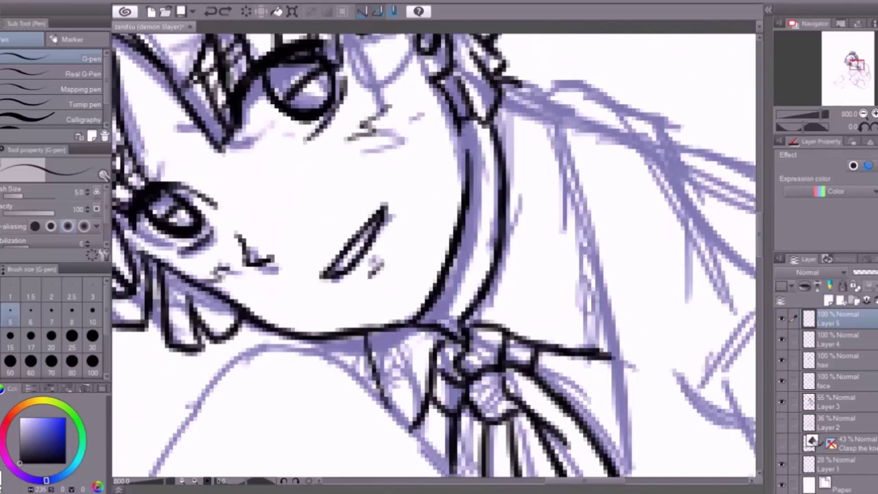
left_click_drag(557, 79, 497, 138)
left_click_drag(597, 117, 514, 145)
left_click_drag(635, 237, 539, 325)
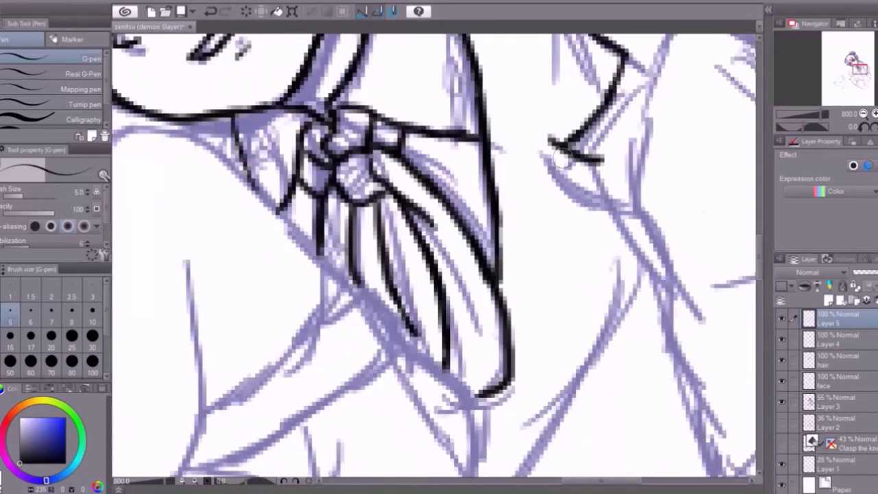
Ink the notched lapel, the jacket's front edge, the shoulder line and the sleeve seam
left_click_drag(549, 137, 645, 274)
left_click_drag(508, 158, 617, 385)
left_click_drag(511, 282, 474, 378)
left_click_drag(577, 131, 734, 257)
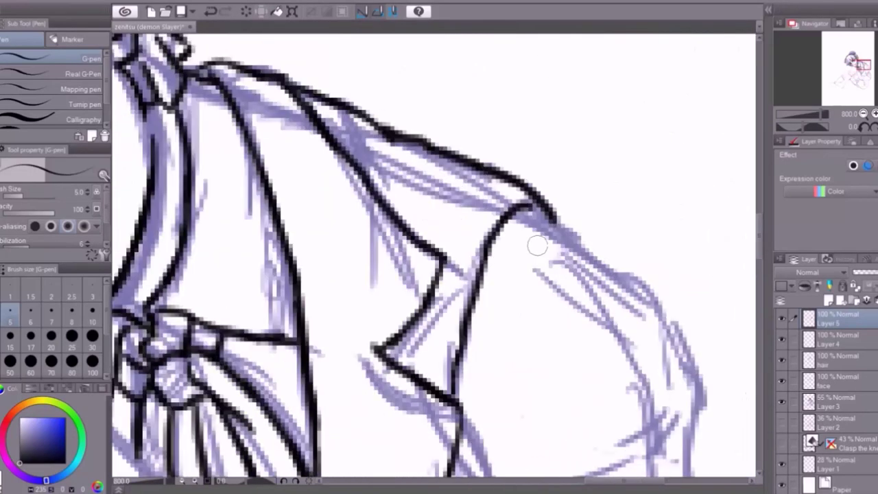
left_click_drag(538, 246, 638, 281)
Ink the outer contour of the bent sleeve and forearm, including the elbow and upper-arm creases
scroll(583, 261, "down", 5)
scroll(453, 261, "down", 2)
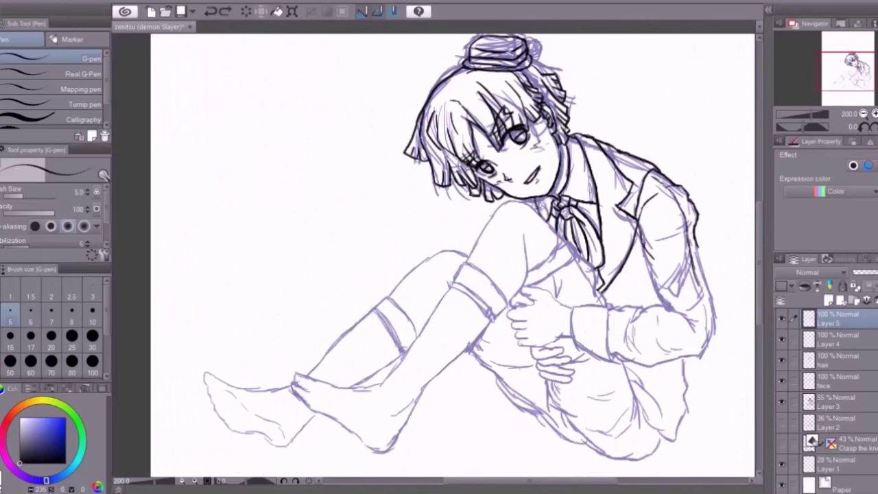
left_click_drag(630, 323, 669, 347)
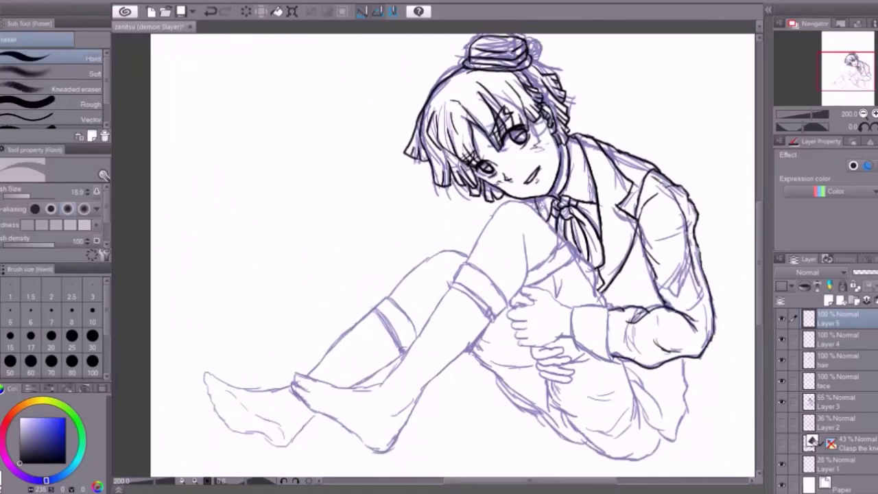
left_click_drag(659, 237, 690, 218)
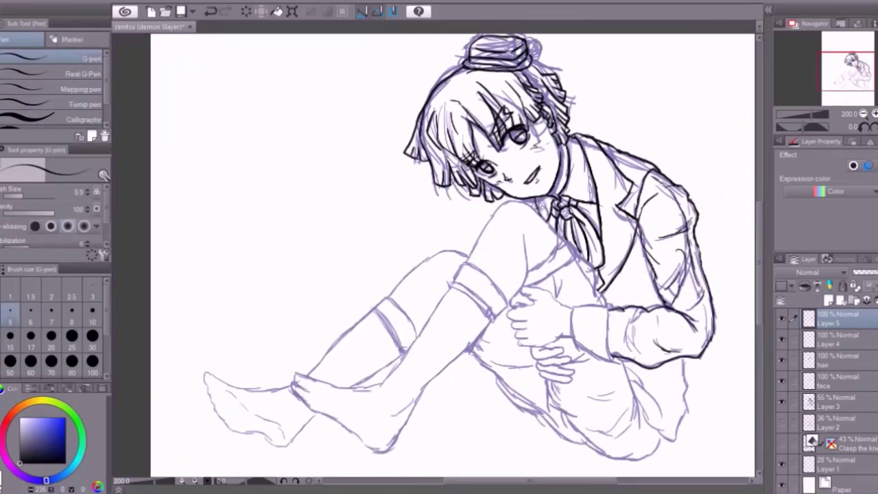
Ink the shirt cuff and the back of the upper hand resting on the knee
scroll(606, 348, "up", 5)
left_click_drag(480, 203, 659, 199)
left_click_drag(472, 322, 652, 401)
left_click_drag(628, 202, 641, 395)
mouse_move(481, 204)
left_mouse_down()
mouse_move(276, 170)
mouse_move(302, 227)
left_mouse_up()
mouse_move(237, 226)
left_mouse_down()
mouse_move(309, 343)
mouse_move(470, 322)
left_mouse_up()
Ink the curled fingers of both clasped hands, undoing the first stroke and redrawing it
scroll(412, 308, "down", 7)
mouse_move(350, 237)
left_mouse_down()
mouse_move(438, 259)
mouse_move(357, 323)
left_mouse_up()
key("ctrl+z")
left_click_drag(350, 288, 494, 322)
left_click_drag(357, 323, 480, 364)
Ink the underside of the thigh and seat, along with the clothing edges between knee and tie
scroll(412, 309, "down", 8)
left_click_drag(371, 137, 522, 350)
scroll(480, 309, "right", 6)
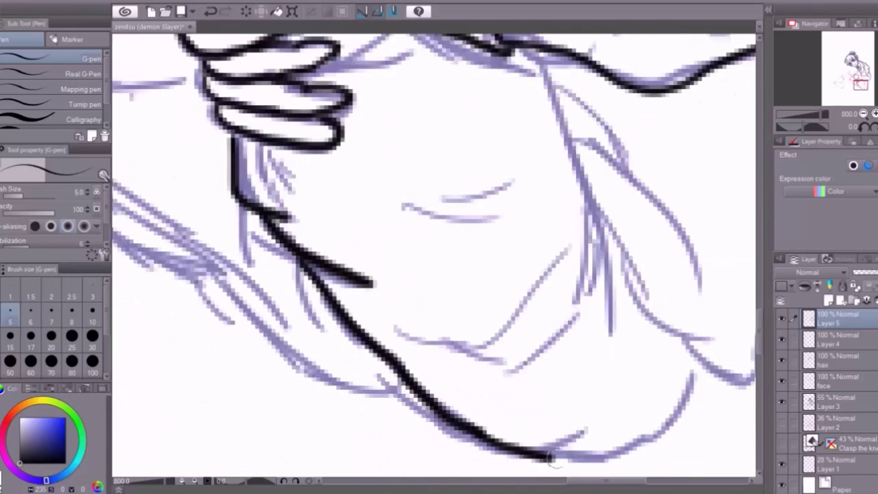
scroll(554, 460, "down", 3)
mouse_move(165, 312)
left_mouse_down()
mouse_move(346, 192)
mouse_move(481, 378)
left_mouse_up()
left_click_drag(302, 278, 264, 353)
scroll(370, 170, "up", 3)
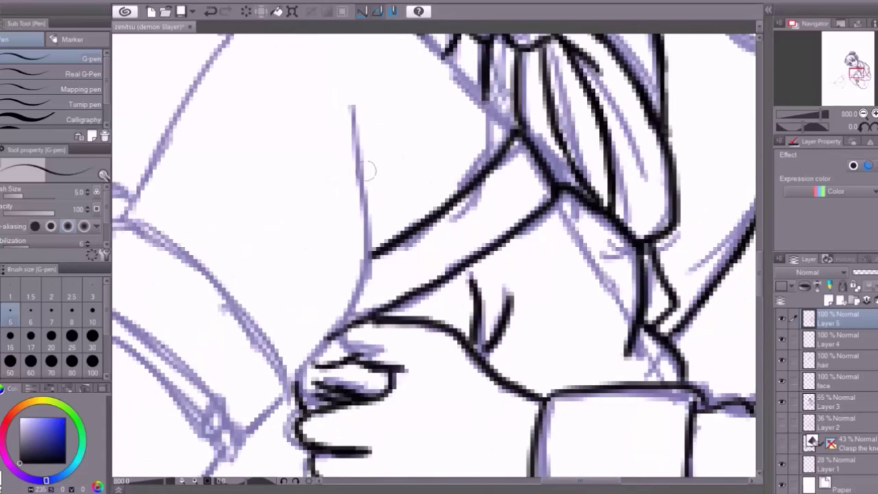
Ink the fabric folds beside the clasped hands and across the trousers at the hip
scroll(369, 170, "down", 3)
scroll(591, 112, "up", 3)
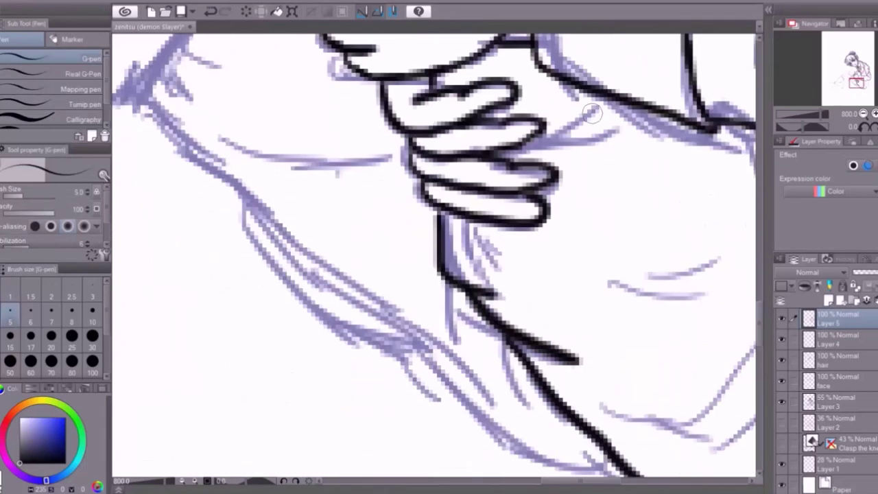
left_click_drag(591, 112, 508, 158)
scroll(439, 261, "right", 5)
left_click_drag(569, 260, 480, 384)
left_click_drag(385, 370, 569, 446)
Ink the jacket tail hanging behind the hip with its inner fold lines
scroll(439, 261, "right", 4)
left_click_drag(576, 123, 549, 453)
left_click_drag(384, 206, 498, 364)
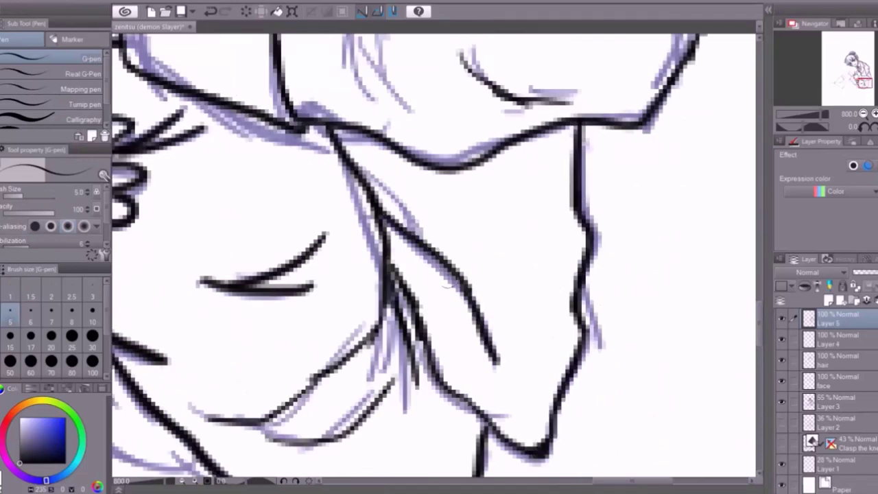
Ink the near knee's outline and crease, and the curved band edge just below the knee
scroll(435, 255, "down", 3)
scroll(434, 256, "right", 3)
scroll(435, 256, "up", 3)
scroll(435, 255, "up", 3)
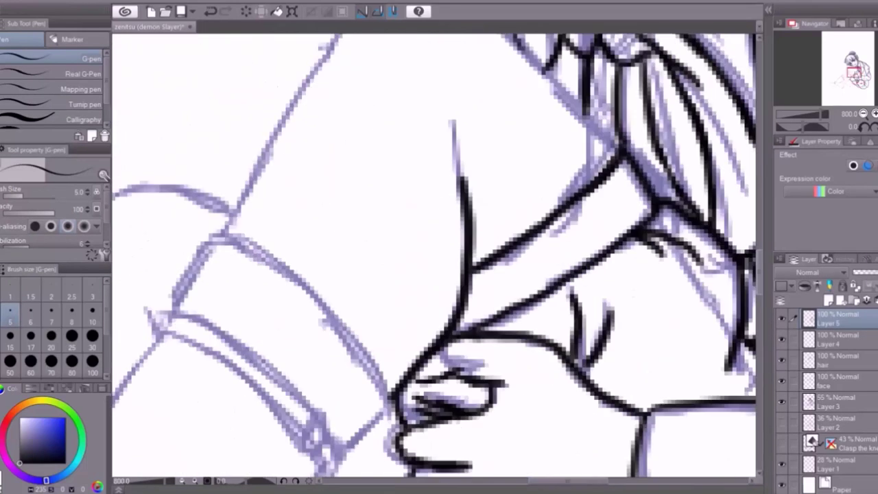
scroll(434, 255, "down", 2)
mouse_move(370, 117)
left_mouse_down()
mouse_move(226, 364)
mouse_move(624, 288)
left_mouse_up()
scroll(435, 255, "up", 2)
left_click_drag(473, 127, 632, 291)
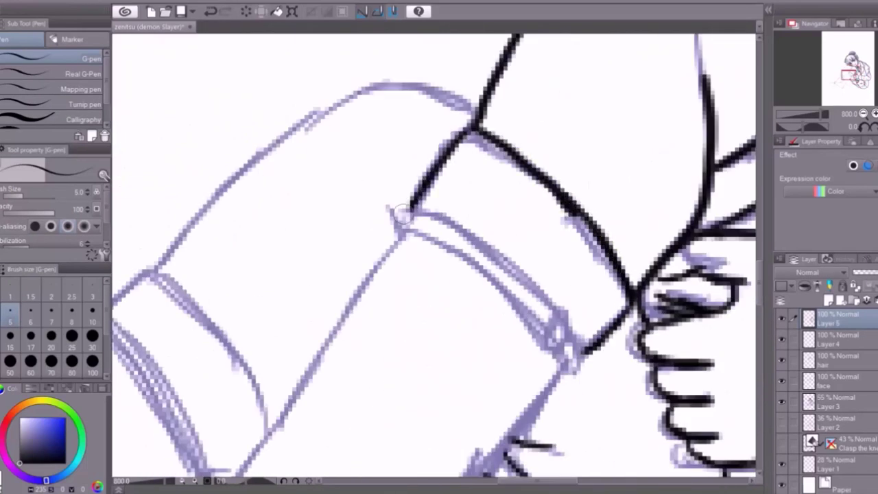
Ink the buckled strap below the near knee and both contours of the near shin
scroll(434, 255, "down", 2)
scroll(434, 255, "left", 3)
left_click_drag(432, 305, 426, 122)
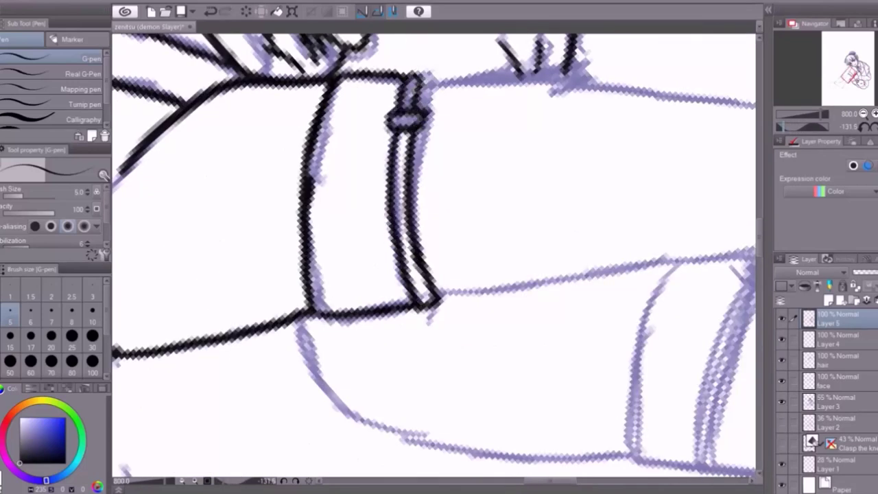
scroll(435, 256, "left", 3)
left_click_drag(610, 250, 604, 370)
left_click_drag(394, 310, 405, 403)
scroll(435, 256, "down", 2)
left_click_drag(412, 162, 418, 439)
scroll(434, 256, "up", 2)
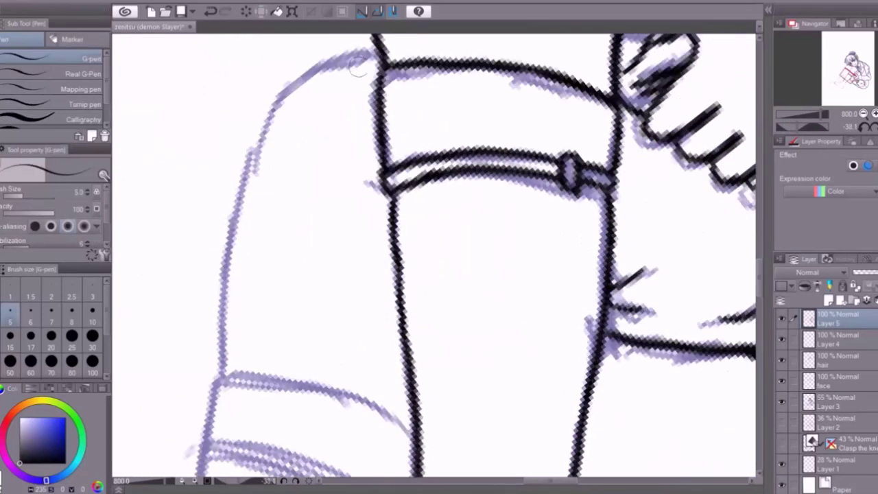
Ink the far knee's outline and the curved band edge across the far leg
left_click_drag(374, 52, 219, 384)
scroll(435, 255, "down", 2)
left_click_drag(227, 169, 415, 185)
left_click_drag(209, 131, 316, 207)
scroll(435, 256, "left", 3)
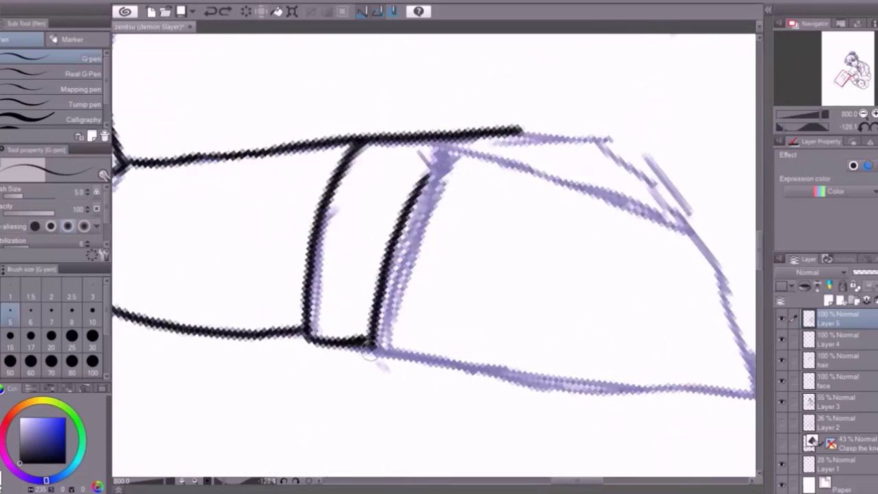
Ink the far leg's double strap with its buckle and the contours of the shin below it
left_click_drag(371, 350, 439, 158)
scroll(434, 255, "left", 3)
left_click_drag(340, 199, 343, 315)
left_click_drag(542, 254, 522, 419)
left_click_drag(329, 172, 357, 449)
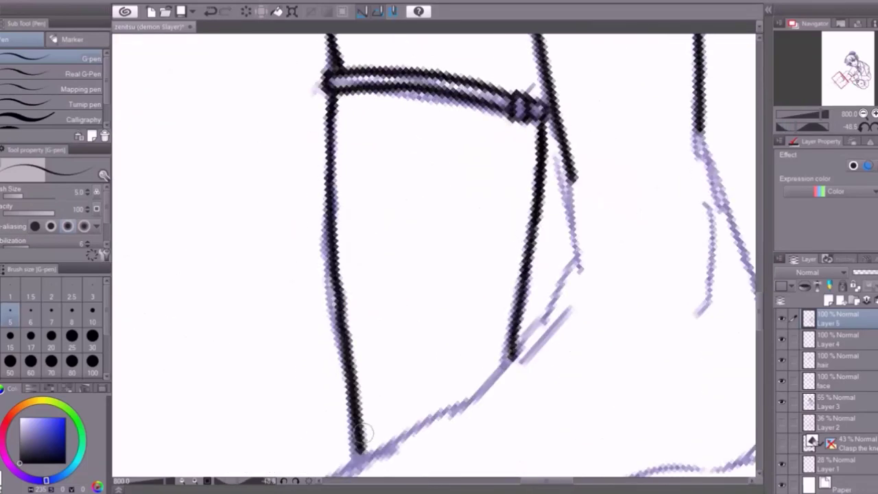
Ink both bare feet, including the heels, soles, toes and ankle creases
scroll(434, 255, "down", 5)
scroll(435, 256, "right", 3)
scroll(435, 255, "up", 2)
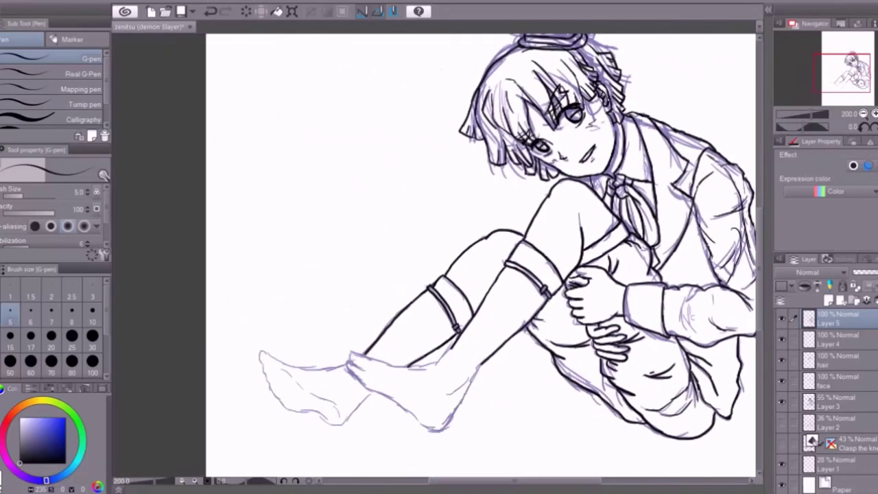
scroll(425, 288, "up", 2)
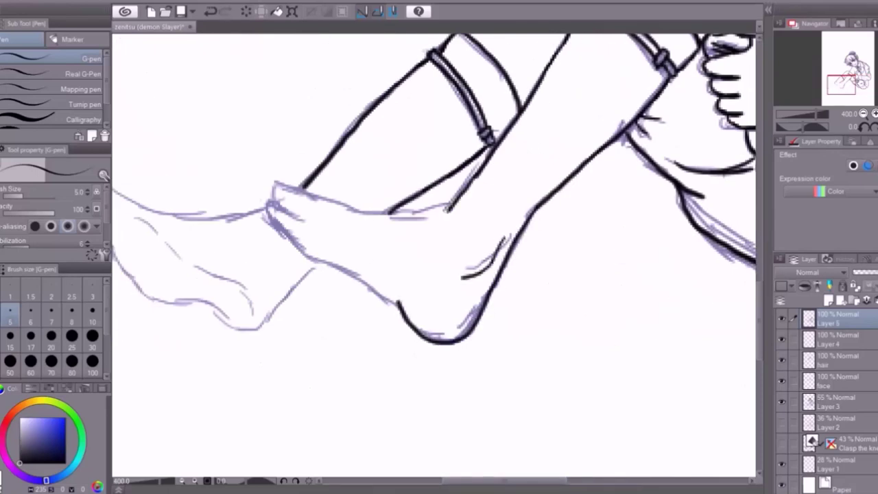
scroll(434, 256, "left", 3)
left_click_drag(302, 211, 426, 207)
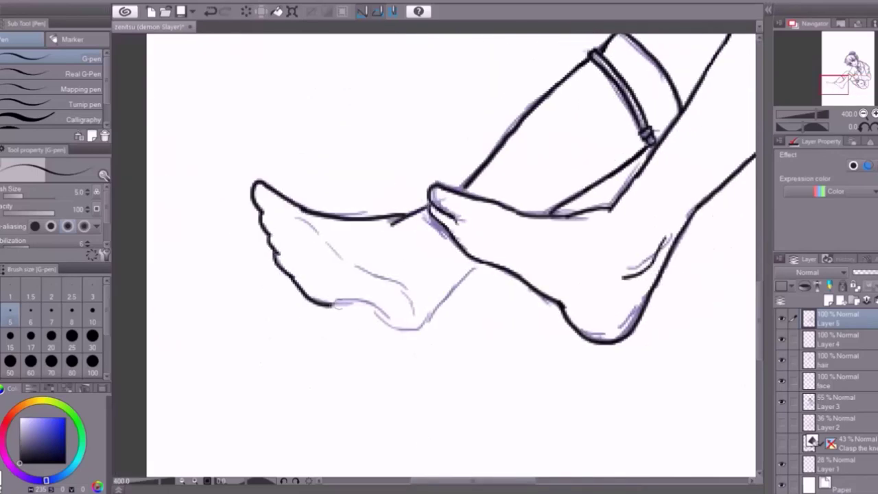
scroll(735, 156, "down", 3)
scroll(435, 255, "up", 5)
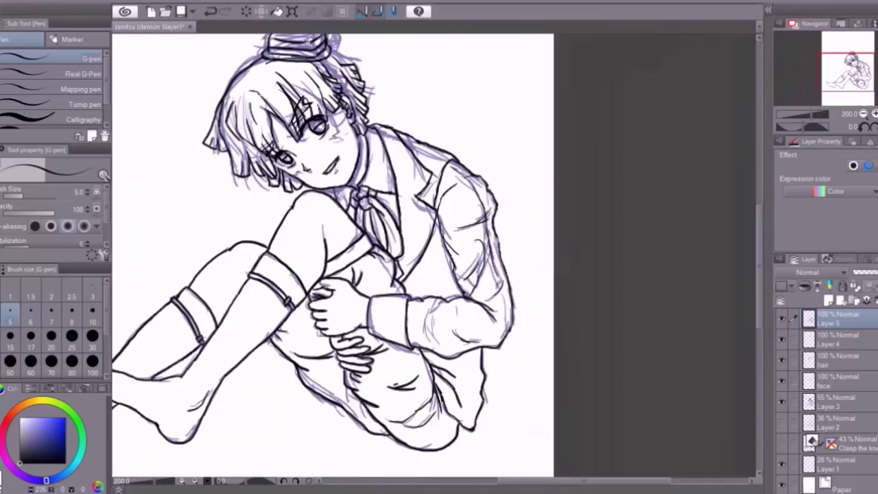
Hide the sketch layers, finish the sleeve folds, merge the line art into Layer 5 and lower its opacity to 57%
scroll(439, 254, "down", 5)
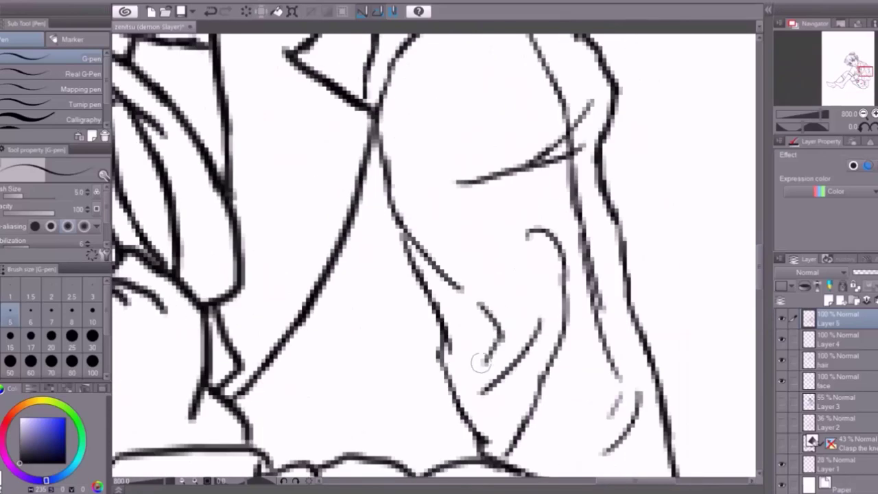
right_click(834, 376)
key("Escape")
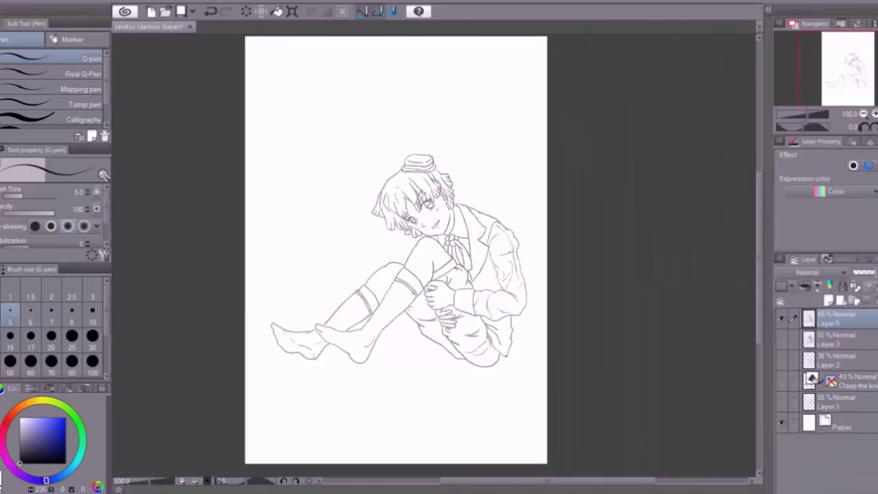
Draw a dense cluster of small petalled flowers on the side of the hat on a new layer
scroll(429, 175, "up", 5)
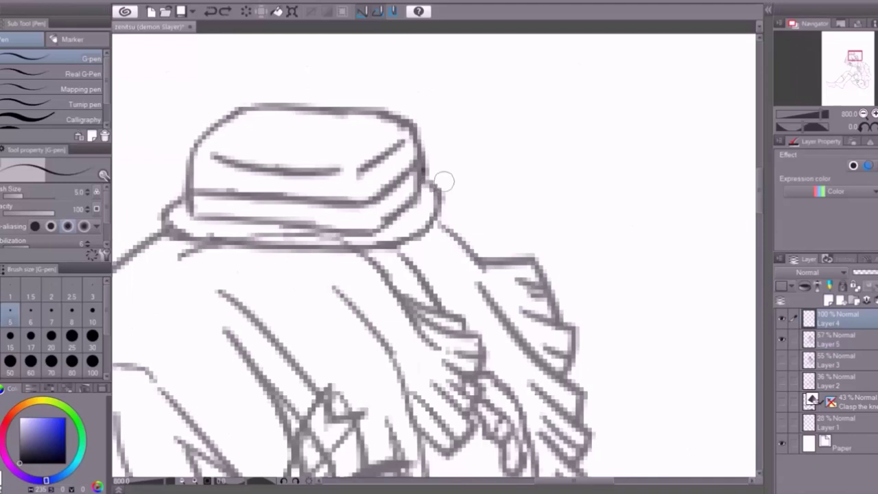
left_click_drag(457, 167, 477, 218)
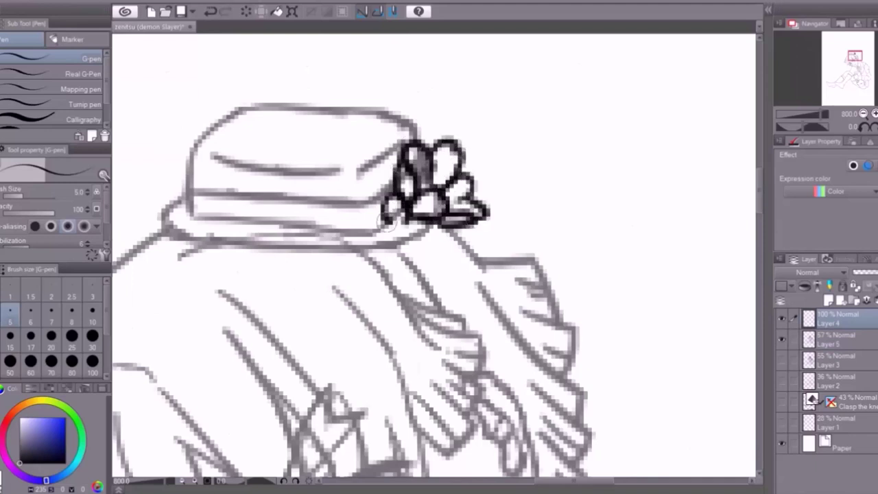
left_click_drag(388, 223, 477, 282)
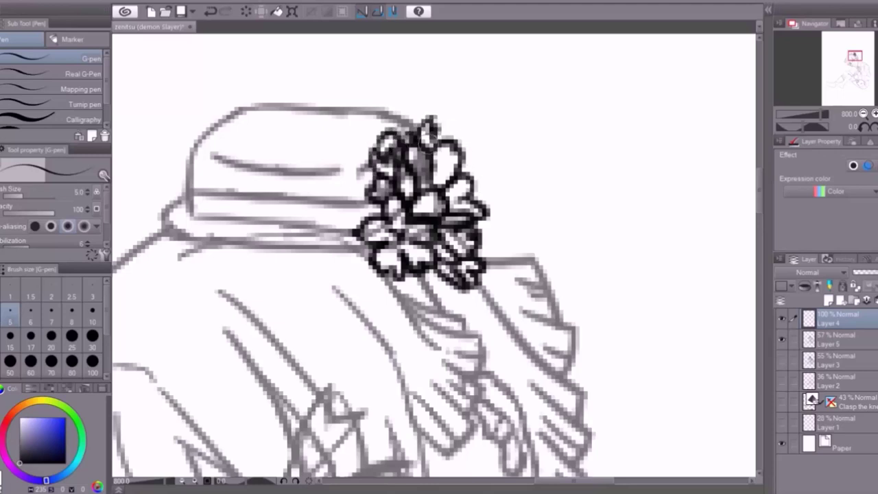
mouse_move(429, 123)
left_mouse_down()
mouse_move(508, 182)
mouse_move(519, 220)
left_mouse_up()
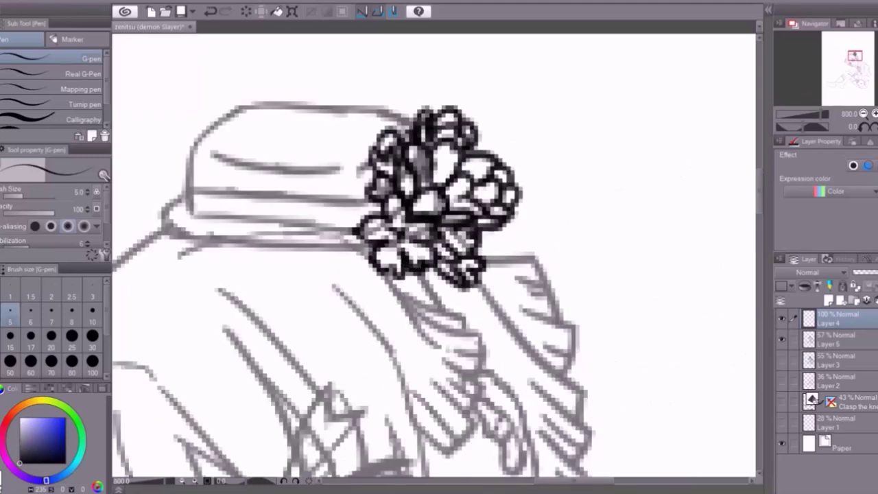
Erase the hat and hair lines on Layer 5 that lie behind the flower cluster
scroll(432, 274, "down", 2)
left_click(834, 339)
key("e")
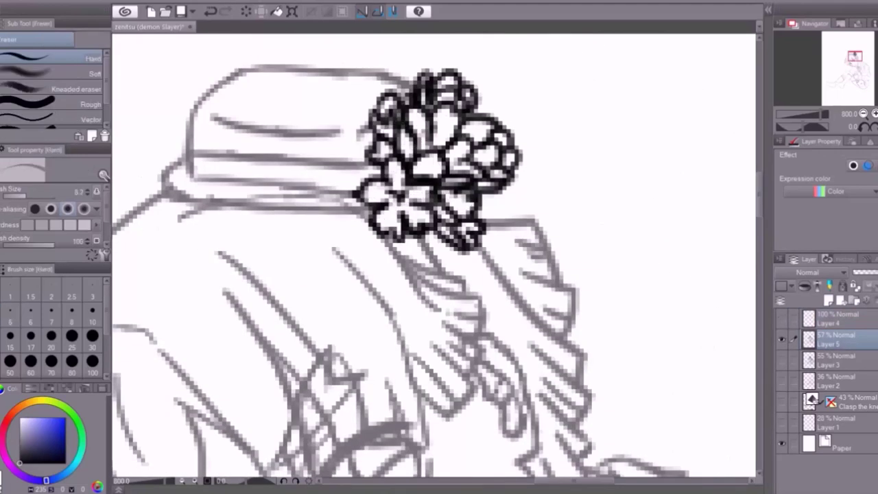
Enlarge the flower cluster on Layer 4 slightly with a Scale/Rotate transform
left_click(834, 319)
key("p")
key("ctrl+t")
key("ctrl+minus")
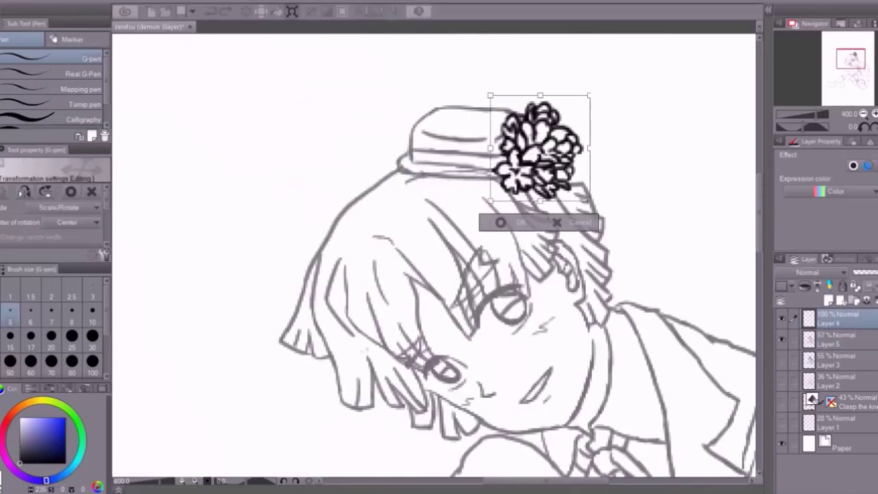
key("Return")
Erase the open mouth on Layer 5 and redraw it as a thin closed smile with a short lower-lip line
left_click(834, 339)
key("e")
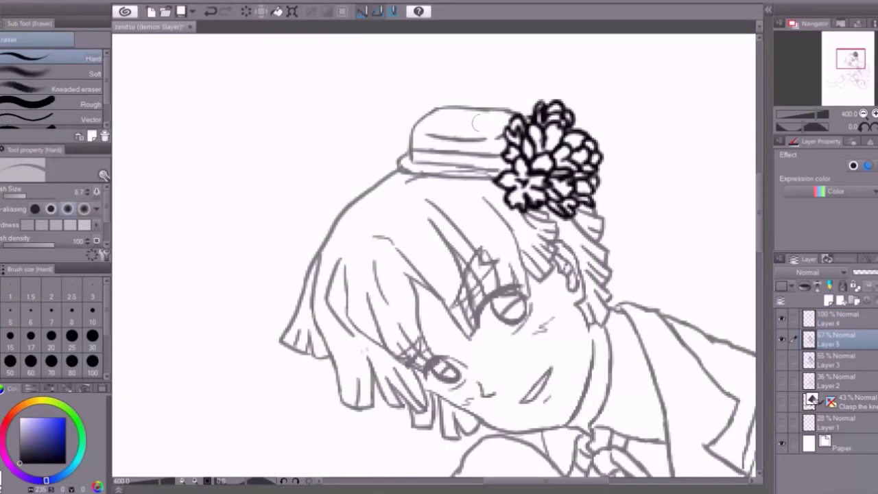
scroll(439, 254, "down", 5)
key("p")
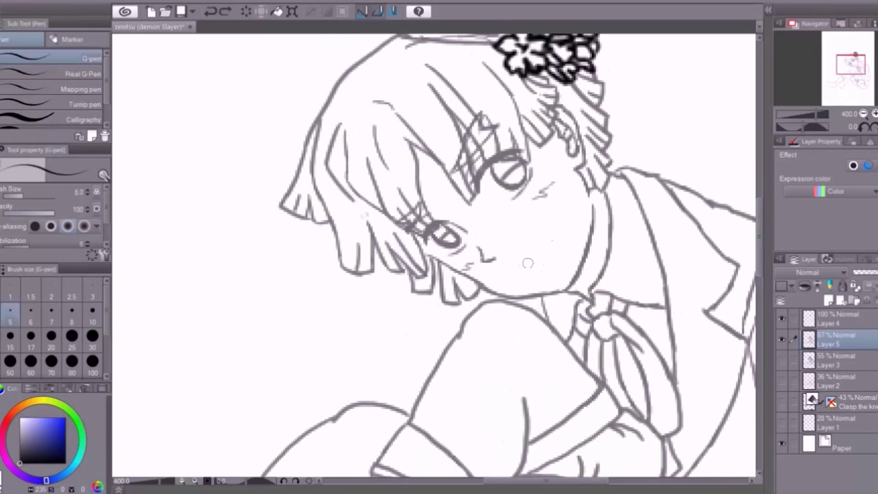
left_click_drag(525, 255, 522, 267)
left_click_drag(552, 240, 531, 268)
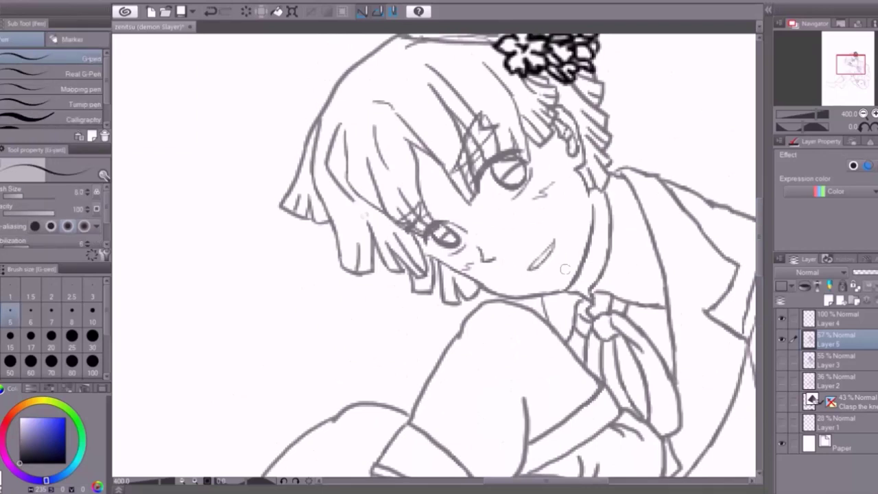
key("ctrl+z")
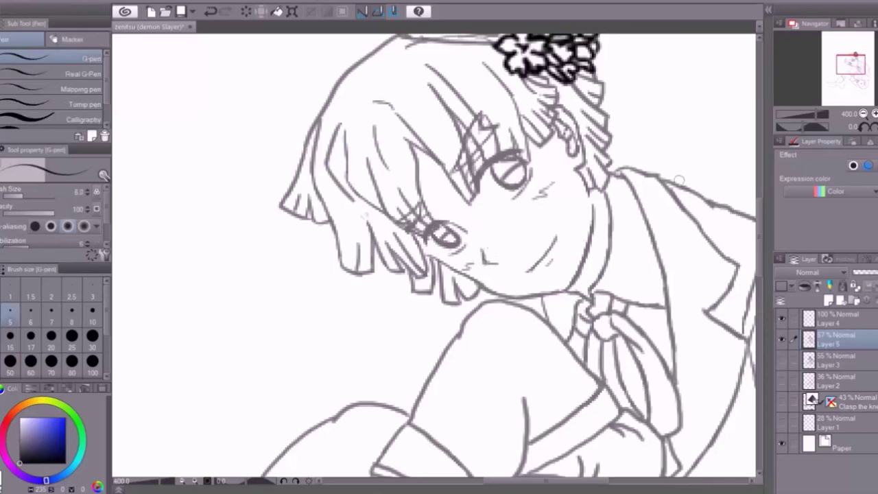
Reshape the hat's crown and squared band end on Layer 5 and erase the crown's crease line
key("ctrl+0")
scroll(490, 42, "up", 5)
key("e")
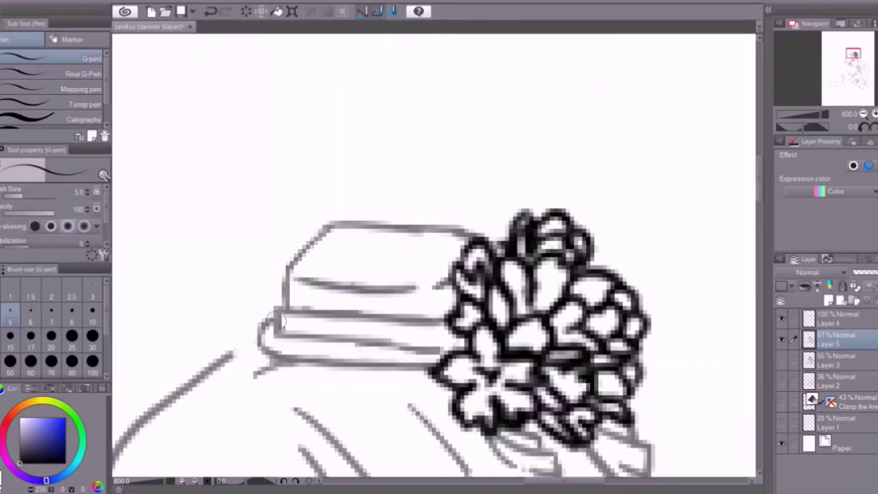
key("ctrl+0")
scroll(260, 257, "up", 6)
key("ctrl+z")
key("p")
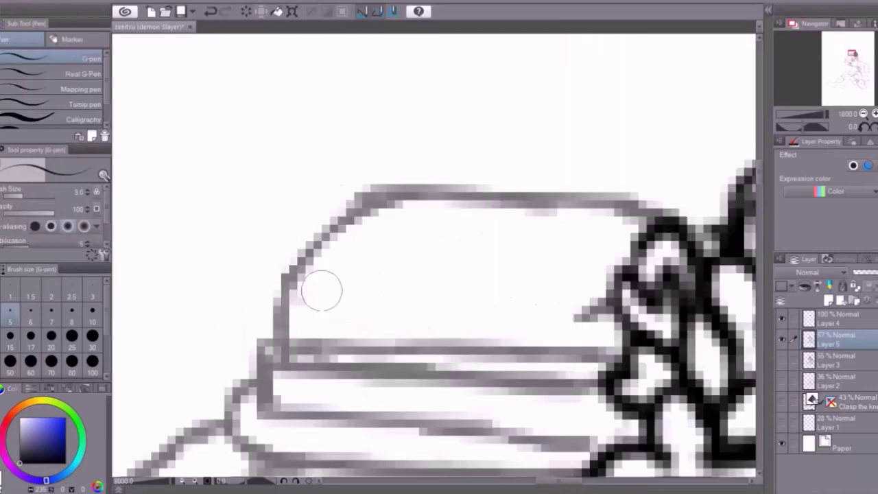
Draw a straight crease across the hat crown and add thin horizontal stripes along the band
left_click_drag(323, 291, 569, 291)
key("e")
left_click_drag(275, 358, 474, 363)
key("p")
left_click_drag(274, 403, 580, 405)
left_click_drag(477, 412, 623, 426)
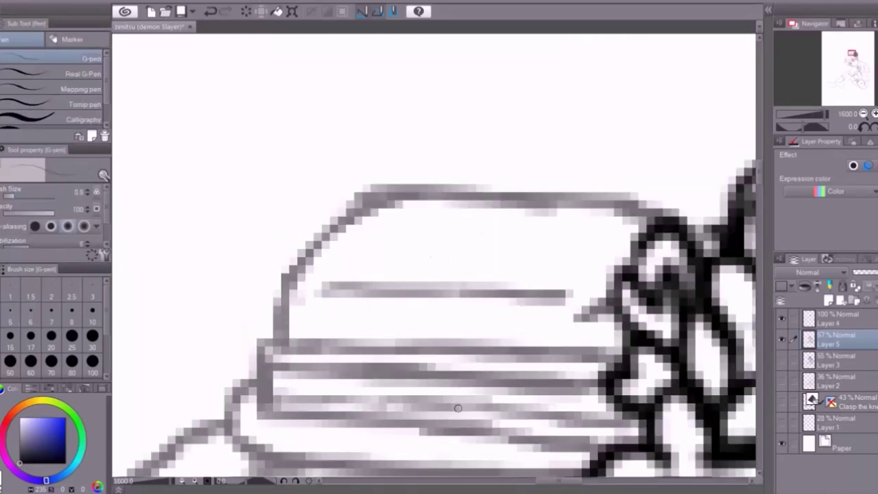
left_click_drag(329, 404, 555, 412)
key("ctrl+0")
scroll(261, 257, "up", 6)
key("ctrl+0")
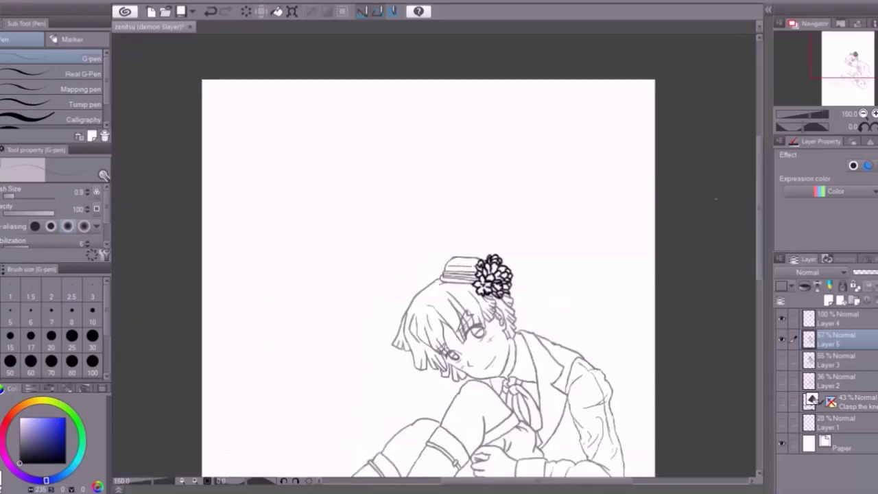
Raise Layer 5 to 100% opacity, merge the line-art layers into Layer 6 and reduce the merged layer's opacity
scroll(473, 206, "up", 4)
key("e")
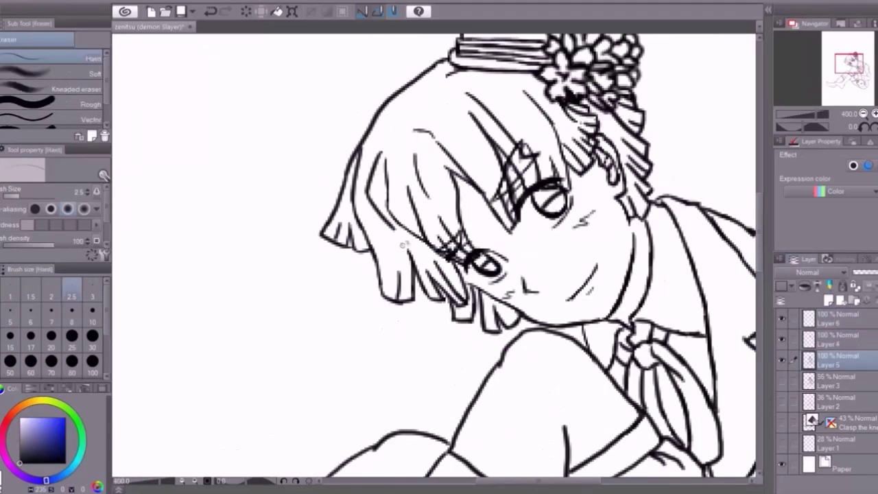
key("p")
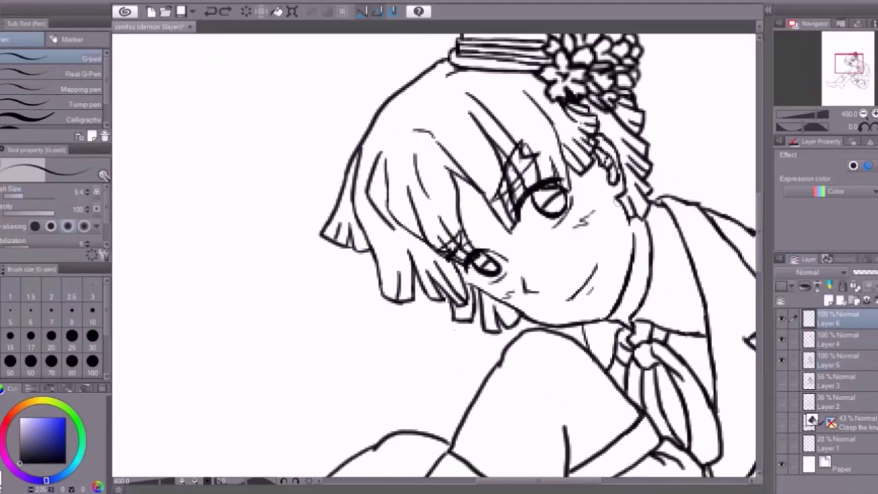
scroll(434, 255, "down", 5)
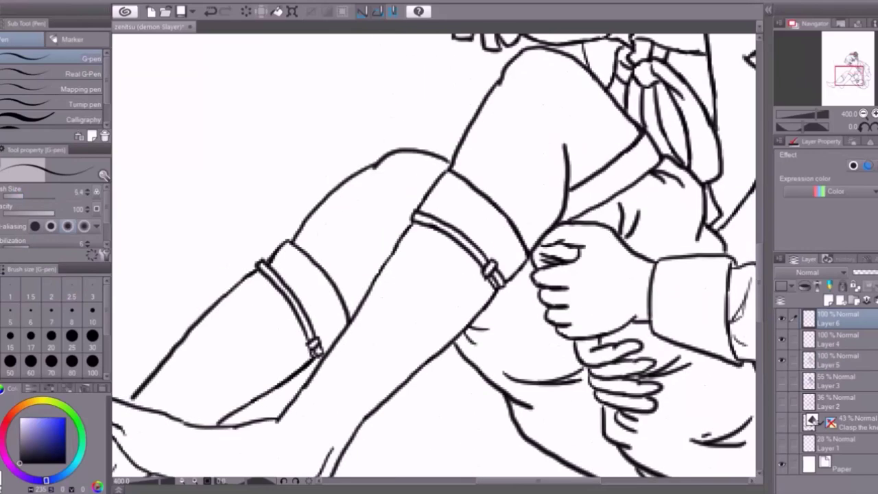
key("ctrl+shift+e")
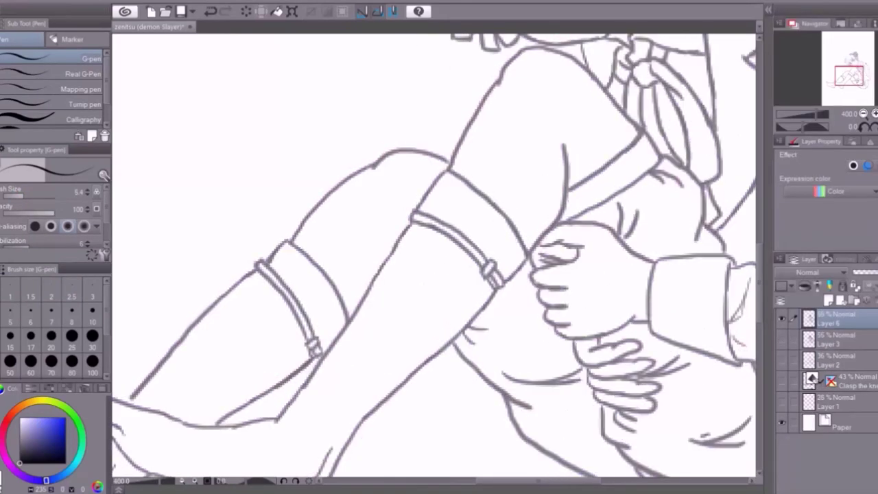
Try inking the larger eye's upper lash line on a new layer with the Dense watercolor brush
key("ctrl+shift+n")
scroll(469, 238, "up", 5)
key("b")
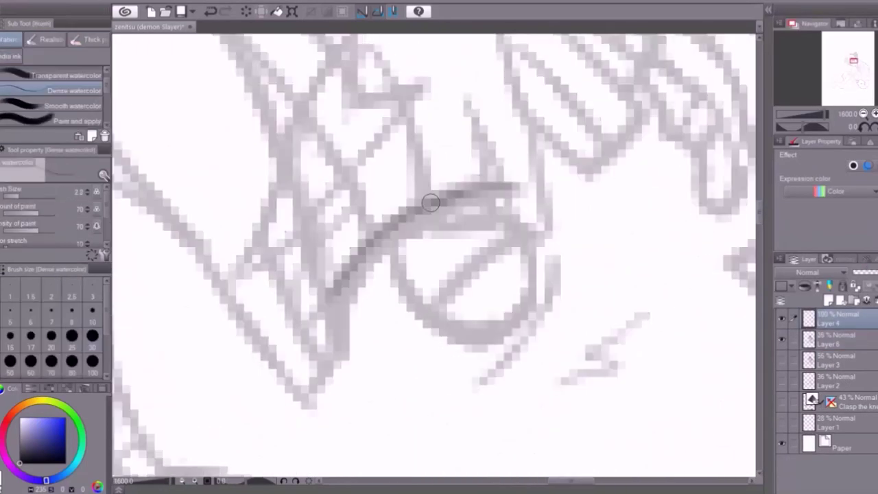
key("ctrl+z")
scroll(431, 203, "down", 10)
left_click(830, 339)
key("ctrl+t")
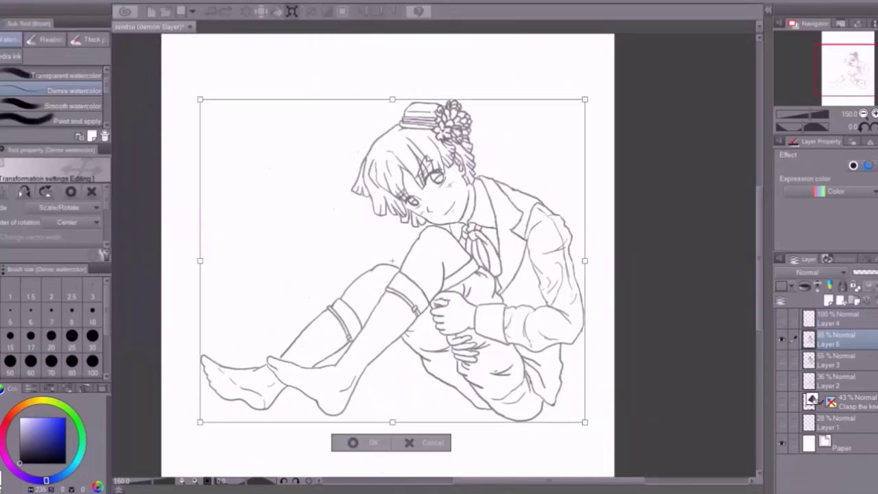
right_click(459, 245)
left_click(493, 423)
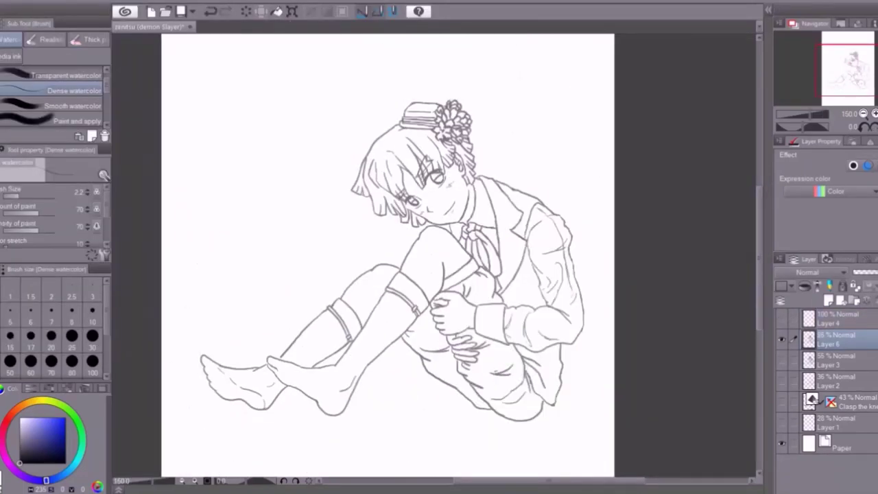
Create a new landscape illustration, paste a copy of Layer 6's line art and scale it to fit the canvas's right-hand part
key("ctrl+n")
key("Return")
key("ctrl+Tab")
key("m")
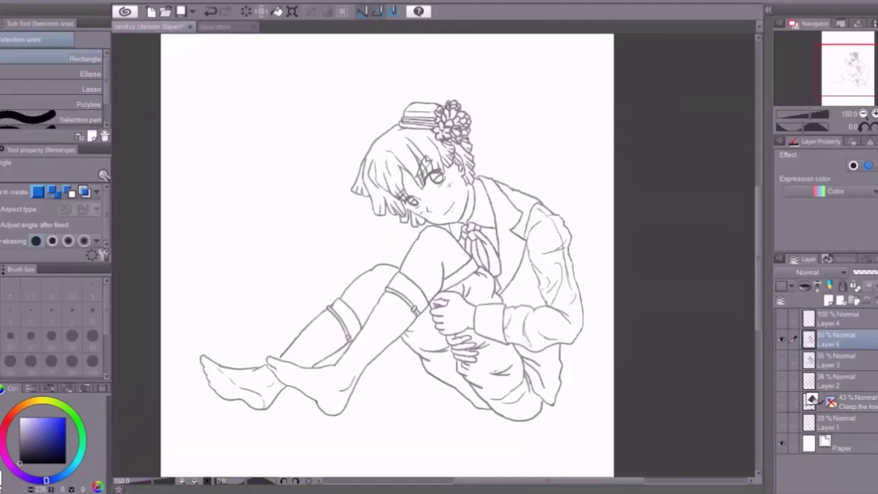
key("ctrl+a")
key("ctrl+c")
key("ctrl+Tab")
key("ctrl+v")
key("ctrl+t")
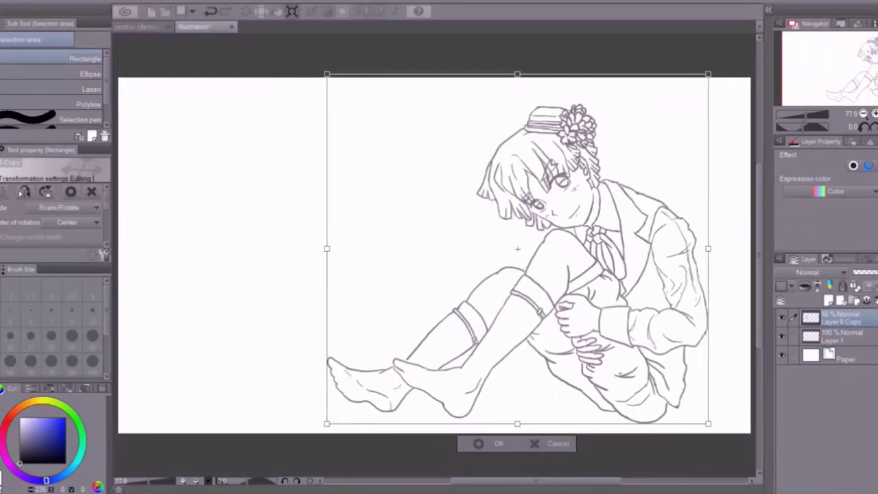
key("Return")
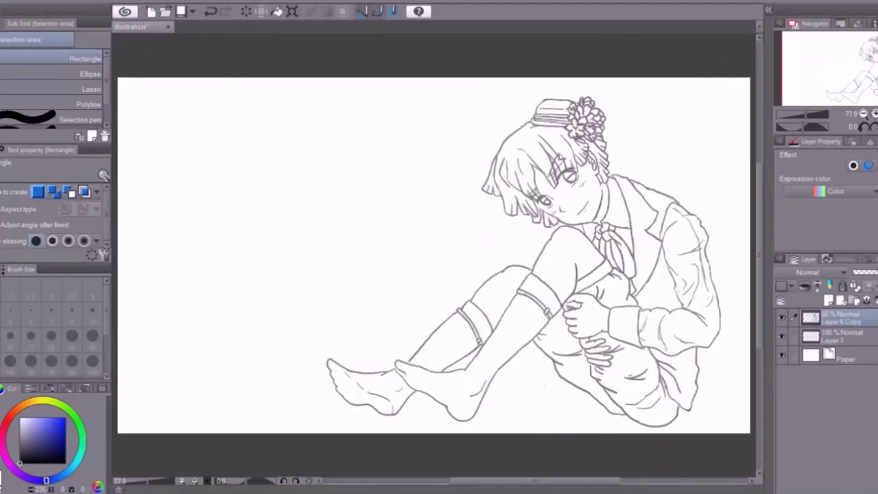
Fade the pasted line art to 12% opacity and add a new layer above it for Dense watercolor inking
key("ctrl+plus")
key("ctrl+plus")
key("ctrl+plus")
key("ctrl+plus")
key("ctrl+shift+n")
key("b")
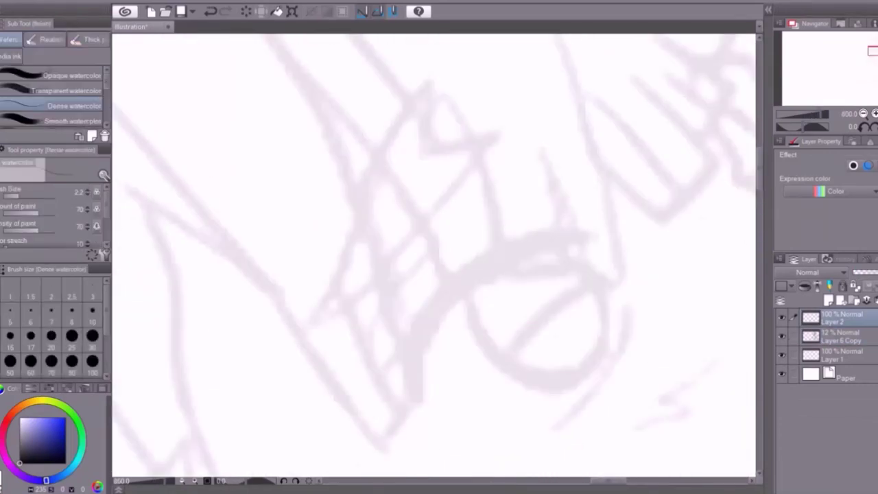
key("ctrl+z")
Ink the larger eye's double upper lash line, the thin lid crease and the forked eyebrow above it on Layer 2
left_click_drag(398, 360, 590, 229)
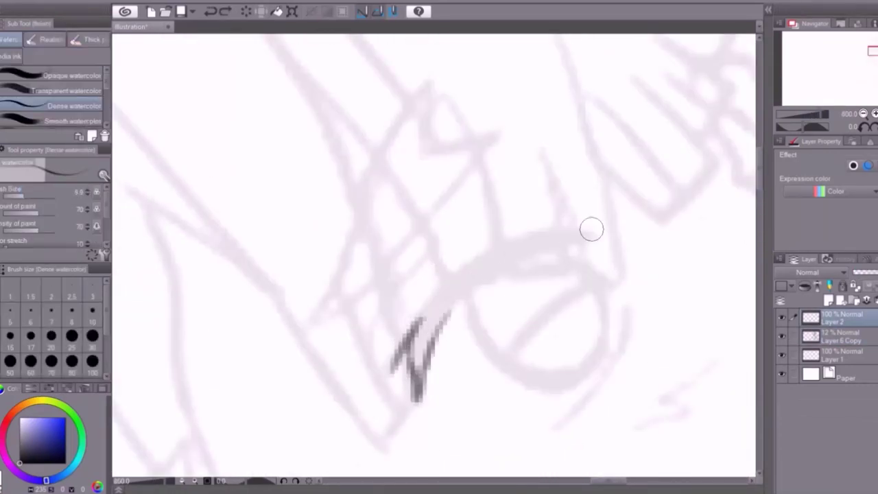
left_click_drag(497, 213, 406, 258)
left_click_drag(505, 125, 310, 330)
left_click_drag(428, 81, 373, 162)
left_click_drag(314, 328, 426, 82)
left_click_drag(426, 82, 505, 127)
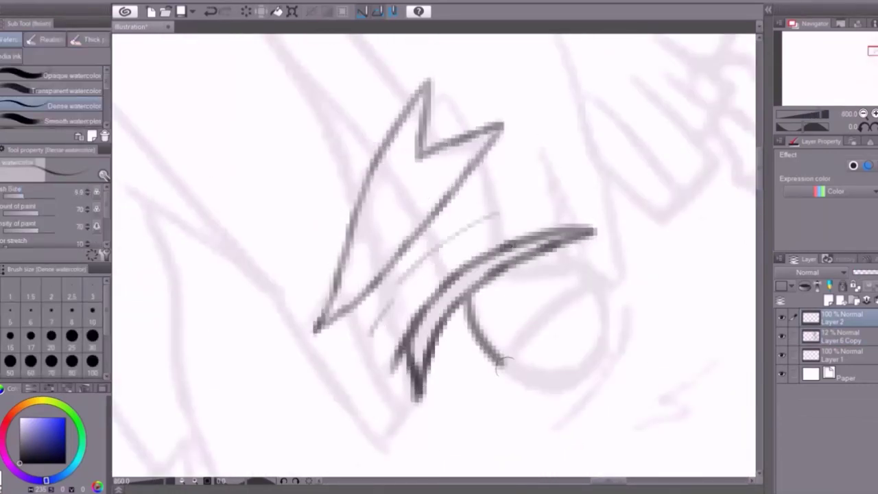
Rotate the canvas to 35° and ink the larger eye's round iris outline and lower lid line
key("ctrl+plus")
left_click_drag(427, 316, 501, 439)
mouse_move(545, 321)
left_mouse_down()
mouse_move(550, 398)
mouse_move(550, 223)
left_mouse_up()
left_click_drag(456, 278, 559, 209)
left_click_drag(480, 227, 667, 206)
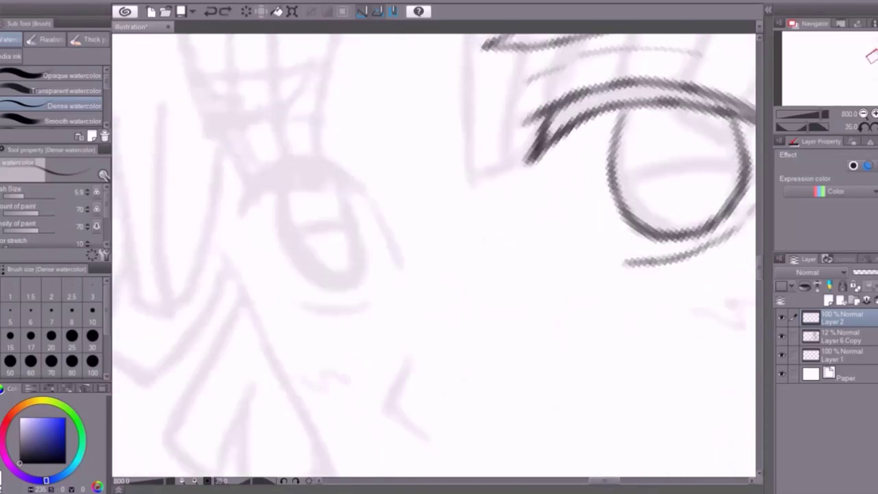
Ink the smaller eye's lash line, narrow iris, lid lines and forked eyebrow
left_click_drag(361, 183, 240, 208)
mouse_move(240, 206)
left_mouse_down()
mouse_move(270, 163)
mouse_move(360, 155)
left_mouse_up()
left_click_drag(412, 274, 411, 343)
left_click_drag(315, 237, 357, 254)
left_click_drag(284, 360, 309, 374)
left_click_drag(316, 378, 364, 374)
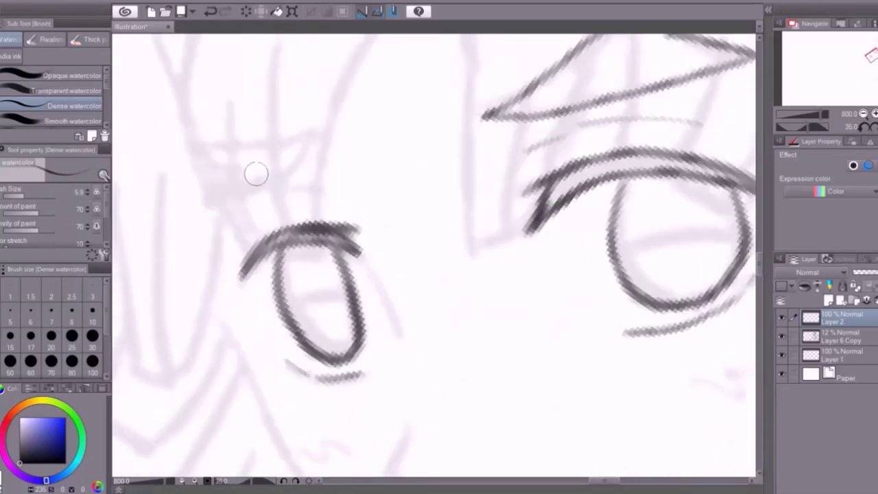
left_click_drag(312, 132, 210, 187)
left_click_drag(374, 279, 374, 166)
Ink the angular nose and the curved smile with a short line below it
left_click_drag(405, 309, 433, 388)
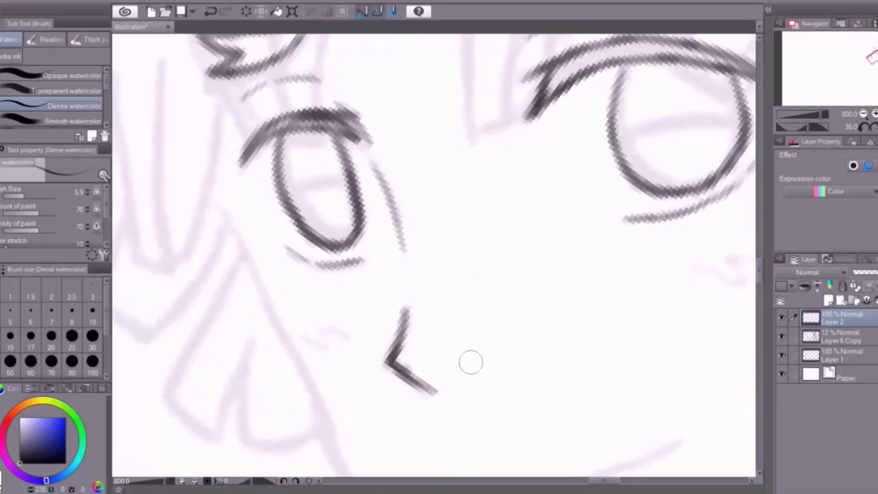
mouse_move(510, 480)
left_mouse_down()
mouse_move(511, 278)
mouse_move(680, 238)
left_mouse_up()
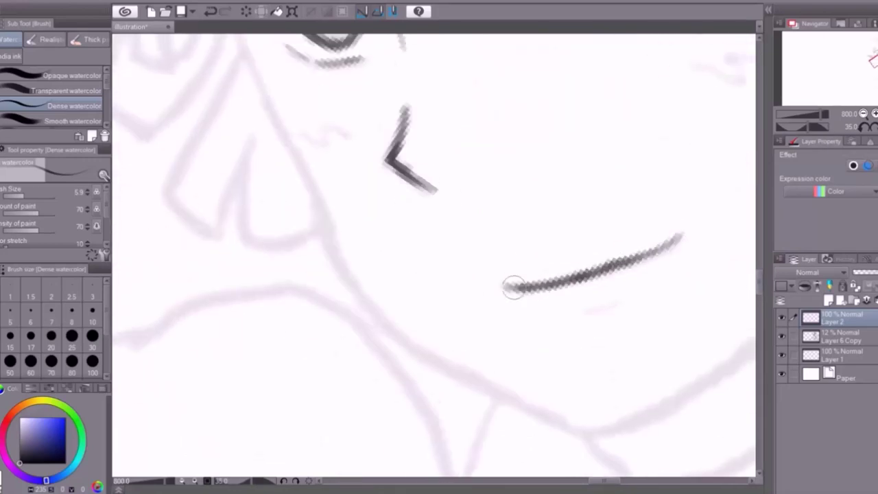
key("ctrl+z")
mouse_move(506, 288)
left_mouse_down()
mouse_move(627, 260)
mouse_move(680, 238)
left_mouse_up()
left_click_drag(588, 306, 620, 303)
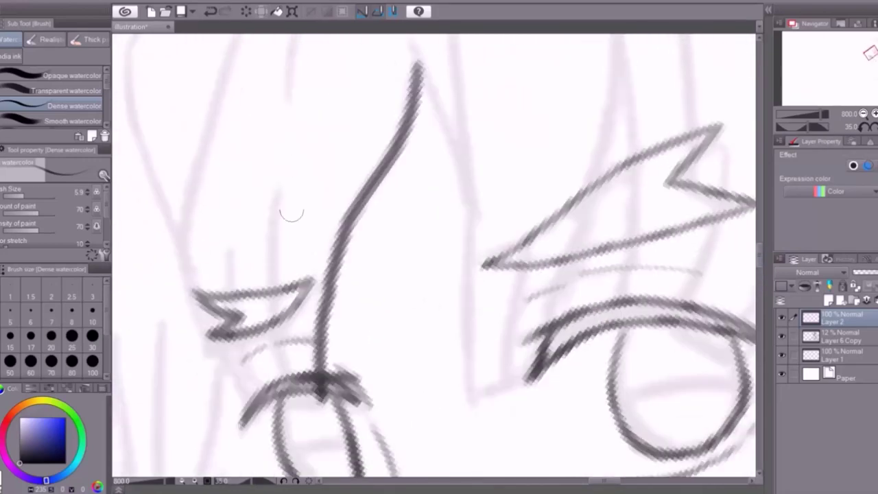
Ink the hair strands around the smaller eye, the flared outer locks and the outline over the head up to the hat
scroll(292, 214, "down", 1)
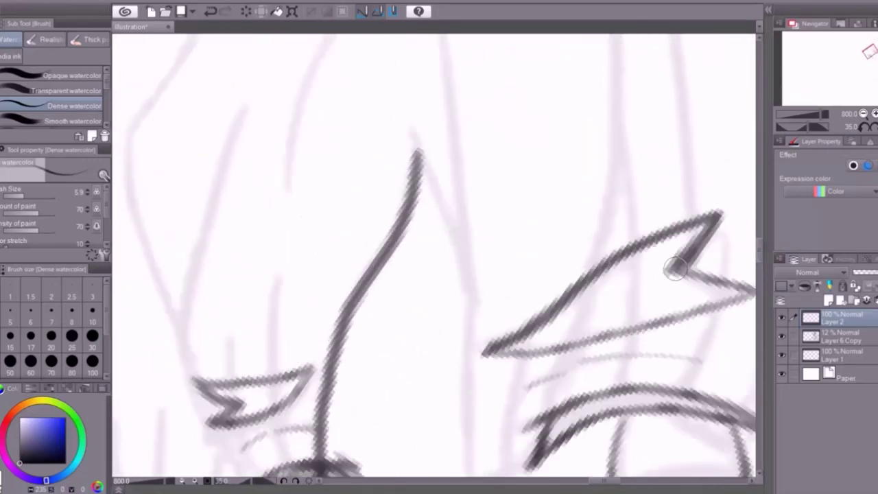
scroll(291, 215, "down", 2)
mouse_move(426, 191)
left_mouse_down()
mouse_move(405, 308)
mouse_move(413, 364)
left_mouse_up()
left_click_drag(440, 278, 443, 350)
mouse_move(422, 75)
left_mouse_down()
mouse_move(353, 220)
mouse_move(264, 314)
mouse_move(278, 378)
left_mouse_up()
left_click_drag(343, 274, 344, 344)
left_click_drag(424, 121, 236, 236)
left_click_drag(247, 254, 295, 314)
left_click_drag(640, 90, 437, 113)
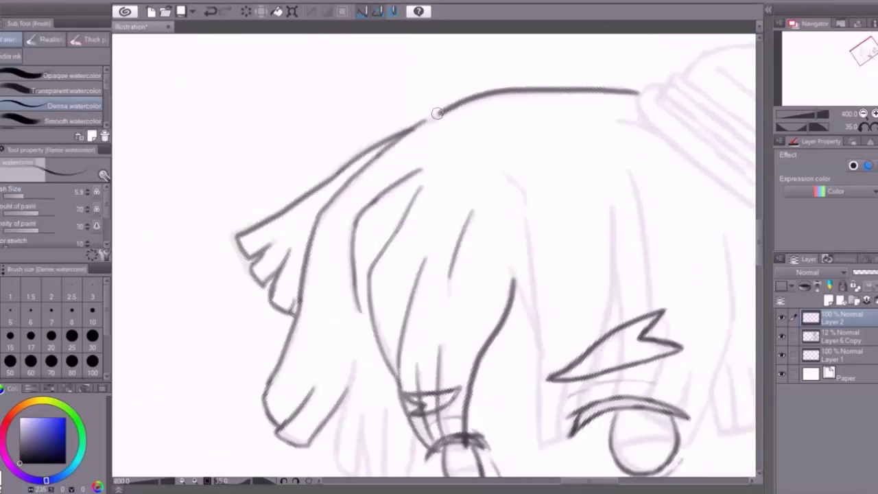
Ink the long fringe locks falling across the forehead and over the larger eye
left_click_drag(518, 188, 540, 352)
scroll(434, 256, "down", 5)
left_click_drag(615, 117, 571, 282)
left_click_drag(669, 165, 651, 241)
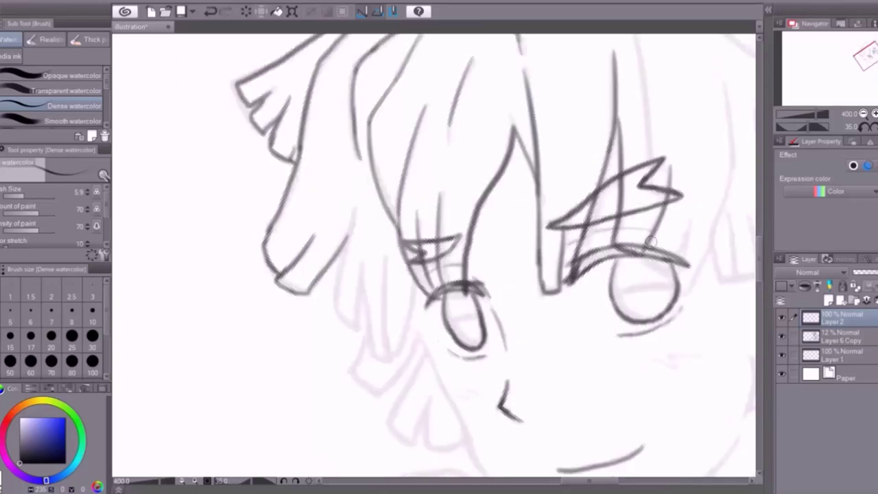
left_click_drag(734, 77, 676, 295)
Ink the blunt-cut locks hanging beside the smaller eye and the cheek line down to the chin
left_click_drag(415, 277, 390, 361)
left_click_drag(391, 256, 381, 359)
left_click_drag(363, 206, 335, 333)
left_click_drag(389, 273, 351, 365)
scroll(357, 357, "down", 5)
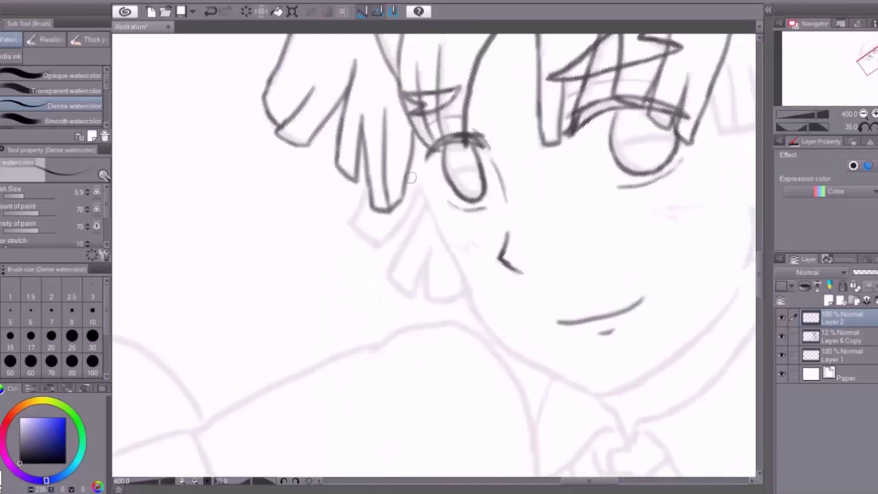
mouse_move(407, 166)
left_mouse_down()
mouse_move(456, 271)
mouse_move(523, 361)
left_mouse_up()
Ink the ear with its inner folds and the jaw edge beneath it
scroll(439, 248, "right", 6)
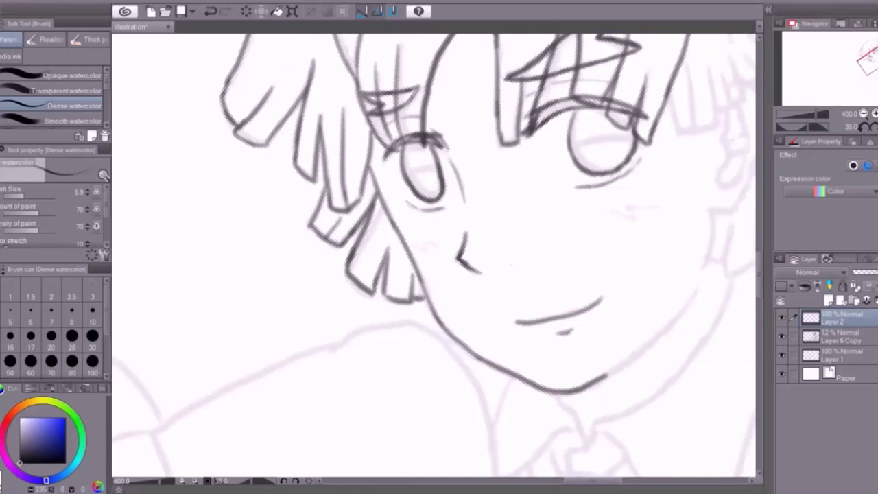
scroll(440, 247, "up", 3)
left_click_drag(552, 218, 508, 342)
scroll(509, 339, "down", 3)
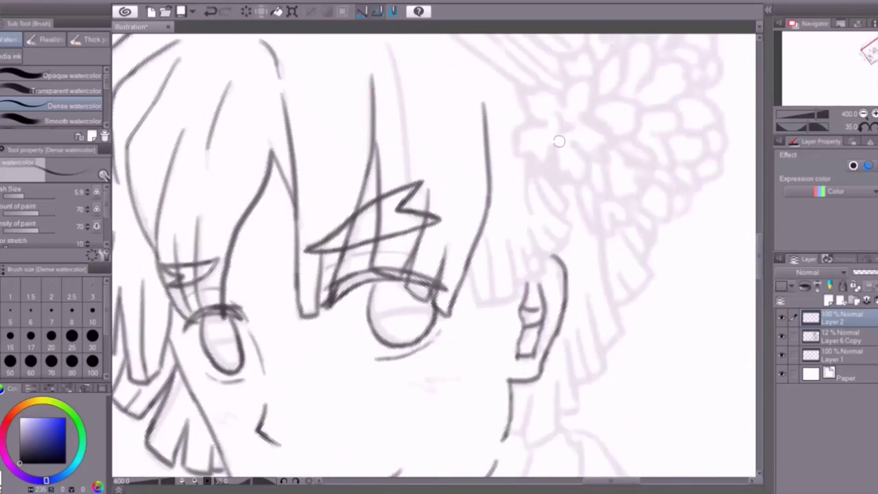
Ink the layered blunt-cut hair tips around and behind the ear, up to the flower cluster
mouse_move(599, 147)
left_mouse_down()
mouse_move(619, 225)
mouse_move(617, 278)
left_mouse_up()
scroll(607, 240, "down", 2)
left_click_drag(576, 248, 529, 357)
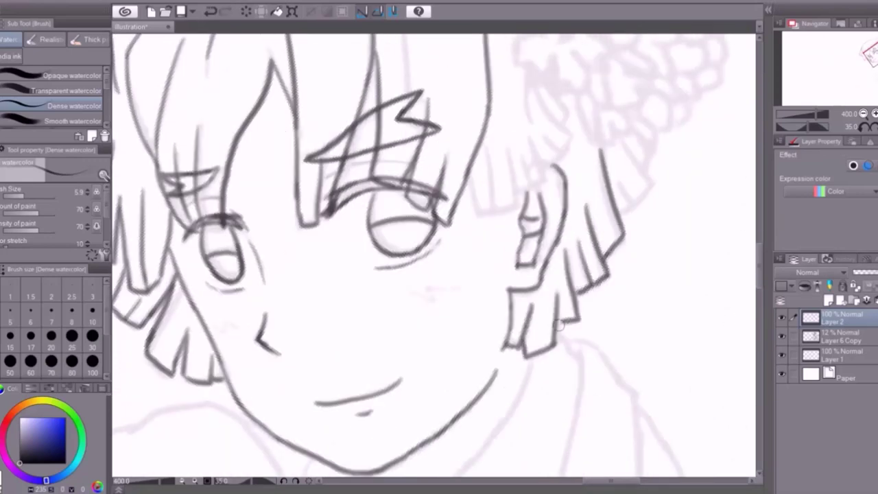
scroll(549, 309, "up", 2)
left_click_drag(618, 288, 656, 326)
left_click_drag(549, 199, 514, 319)
Ink the small hat's crown, ribbon band and brim, plus the front blossoms and leaves of the flower cluster beside it
left_click_drag(459, 132, 618, 90)
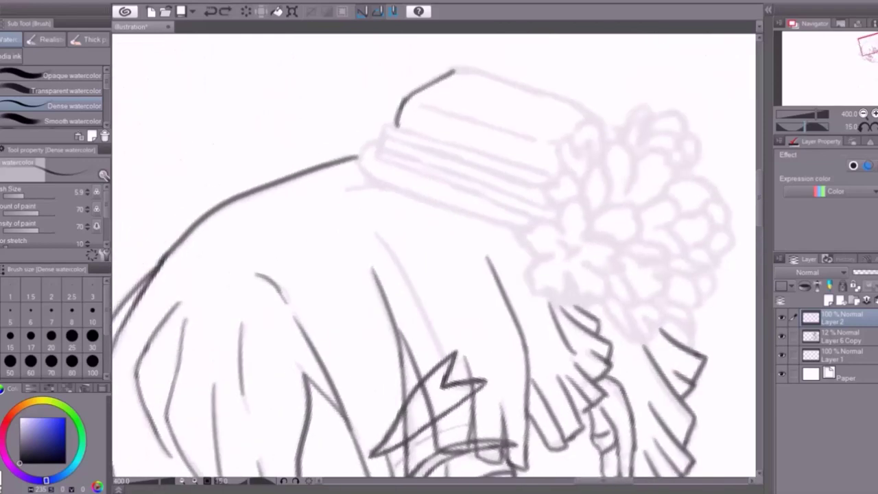
left_click_drag(281, 117, 247, 258)
left_click_drag(311, 141, 306, 195)
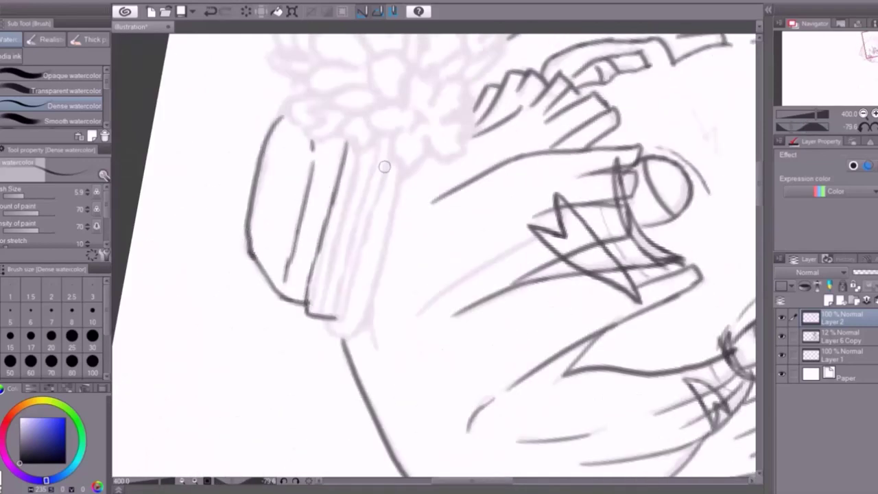
key("ctrl+z")
key("ctrl+z")
key("ctrl+z")
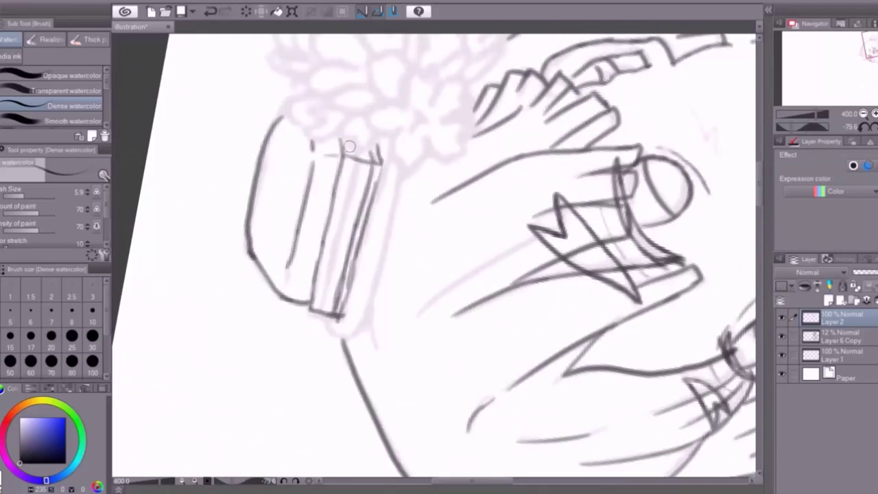
mouse_move(317, 271)
left_mouse_down()
mouse_move(350, 334)
mouse_move(412, 254)
mouse_move(472, 197)
left_mouse_up()
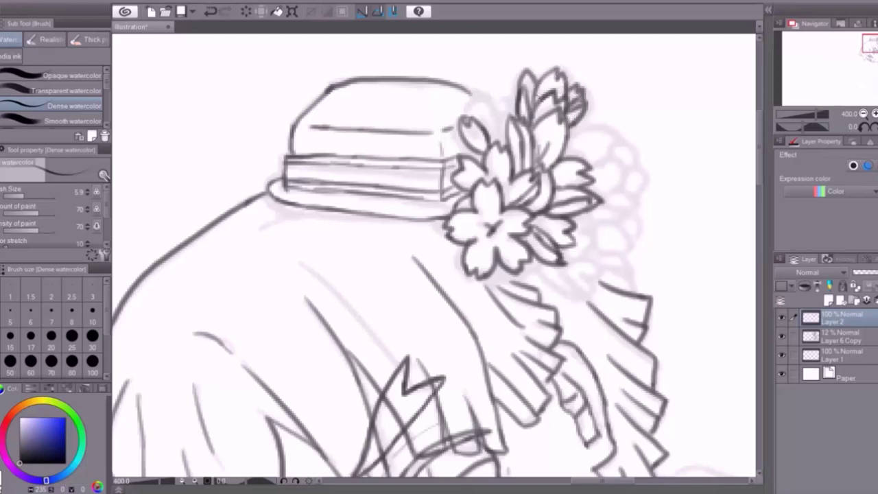
Ink the neck line below the jaw, the shirt collar edges and the knot of the neck ribbon
scroll(540, 127, "right", 2)
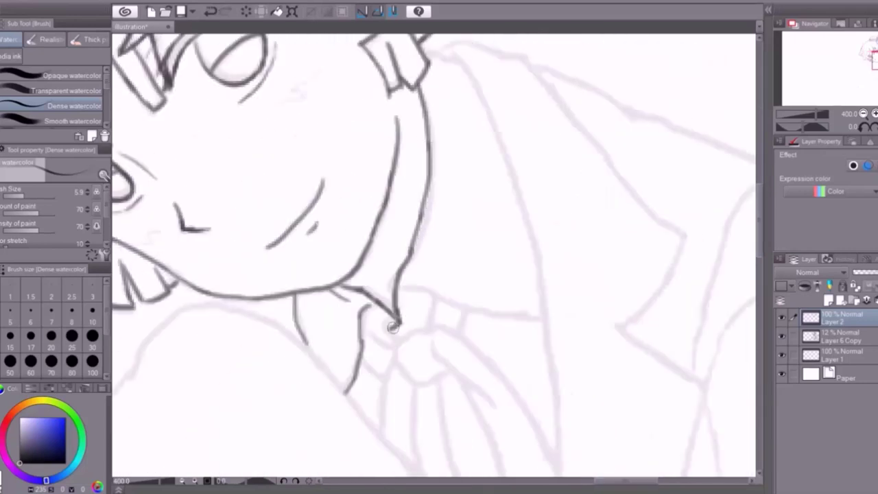
left_click_drag(427, 196, 391, 340)
left_click_drag(405, 289, 540, 319)
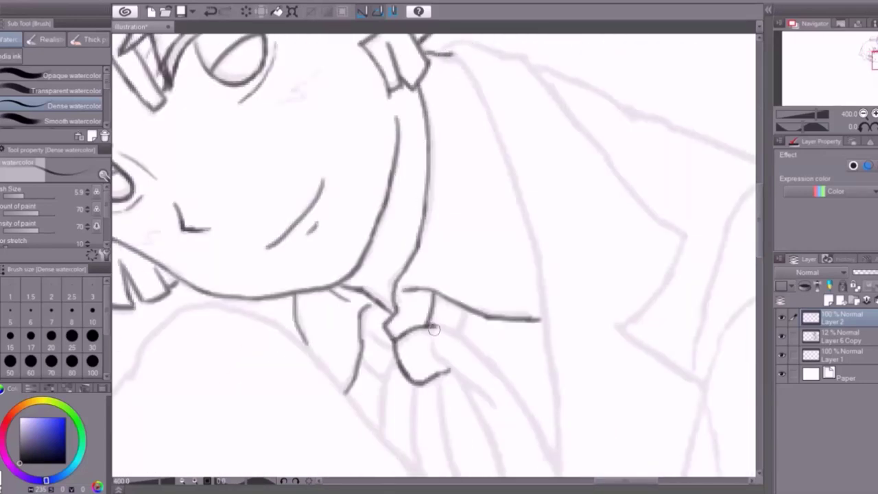
Ink the neck ribbon's large hanging loop and its narrow folded tails below the knot
scroll(699, 273, "down", 4)
left_click_drag(445, 215, 464, 307)
left_click_drag(447, 218, 492, 269)
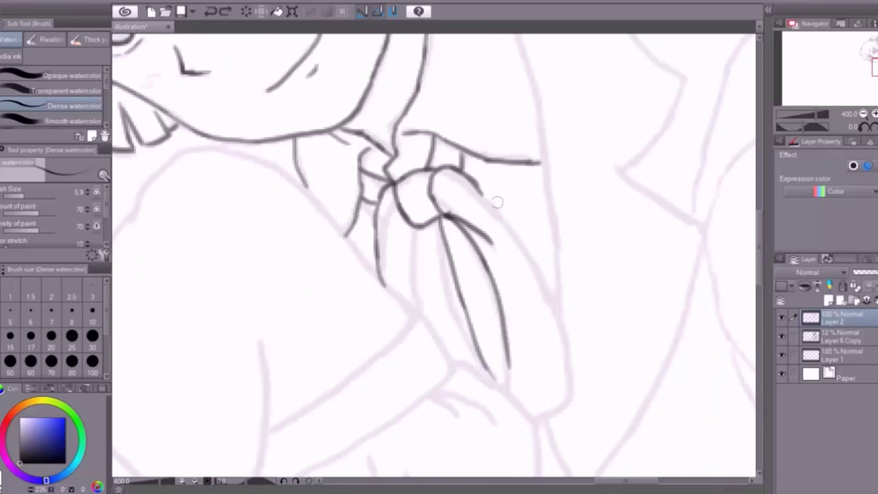
left_click_drag(498, 202, 534, 414)
left_click_drag(457, 357, 431, 226)
scroll(434, 254, "down", 3)
scroll(434, 254, "up", 3)
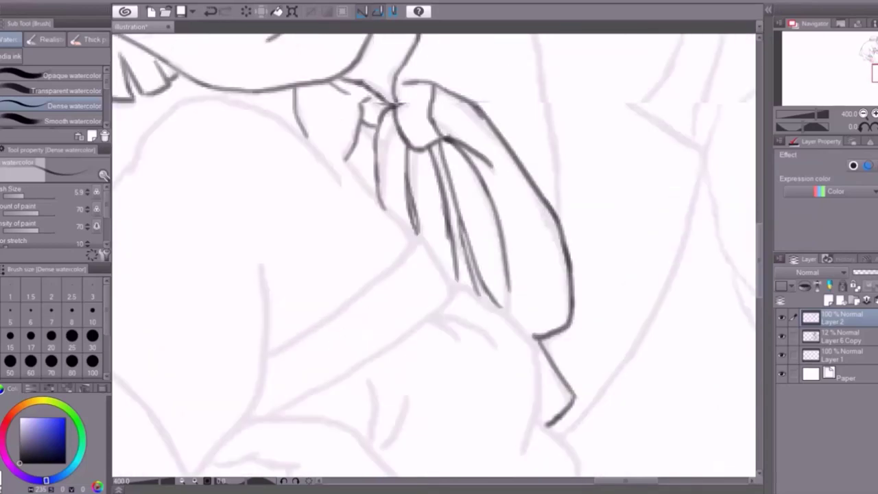
Ink the rounded outline of the raised near knee beneath the chin, down both sides of the thigh
key("ctrl+0")
scroll(433, 254, "up", 8)
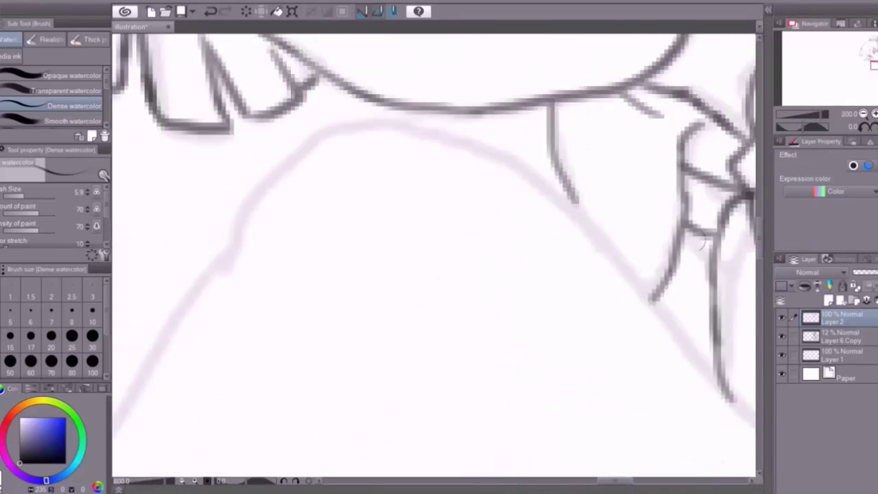
mouse_move(261, 177)
left_mouse_down()
mouse_move(533, 173)
mouse_move(556, 189)
left_mouse_up()
left_click_drag(278, 173, 175, 319)
left_click_drag(323, 185, 524, 421)
Ink both edges of the band across the near thigh and the small jacket corner below the ribbon
left_click_drag(558, 167, 402, 329)
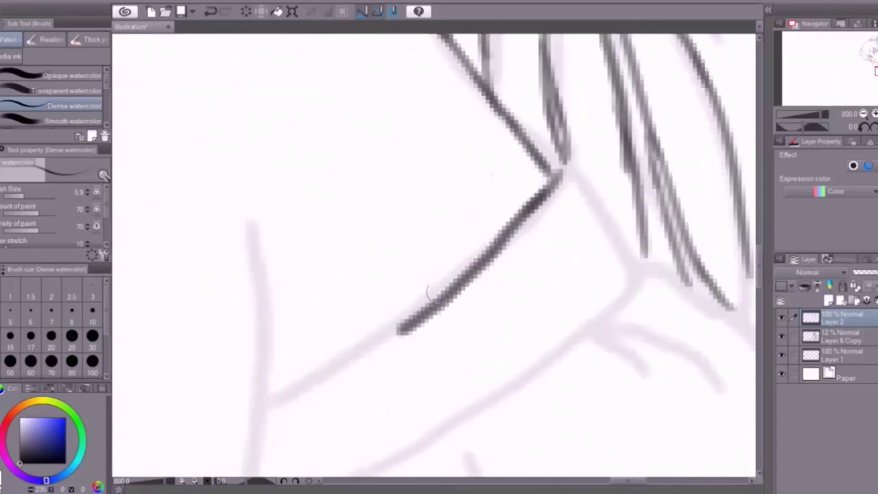
left_click_drag(568, 48, 263, 275)
left_click_drag(637, 134, 362, 353)
left_click_drag(637, 363, 611, 420)
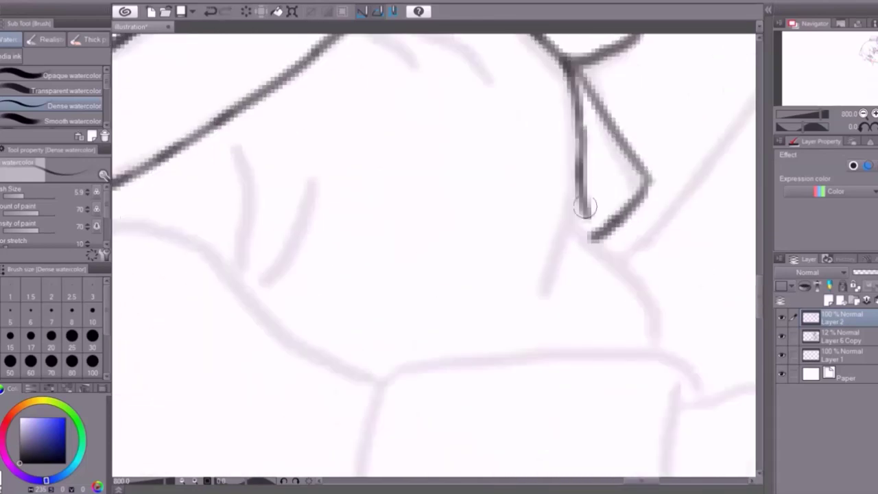
Ink the near leg's front line from the knee downward and the top edge of its sock
mouse_move(484, 42)
left_mouse_down()
mouse_move(354, 299)
mouse_move(387, 183)
mouse_move(284, 407)
left_mouse_up()
key("ctrl+z")
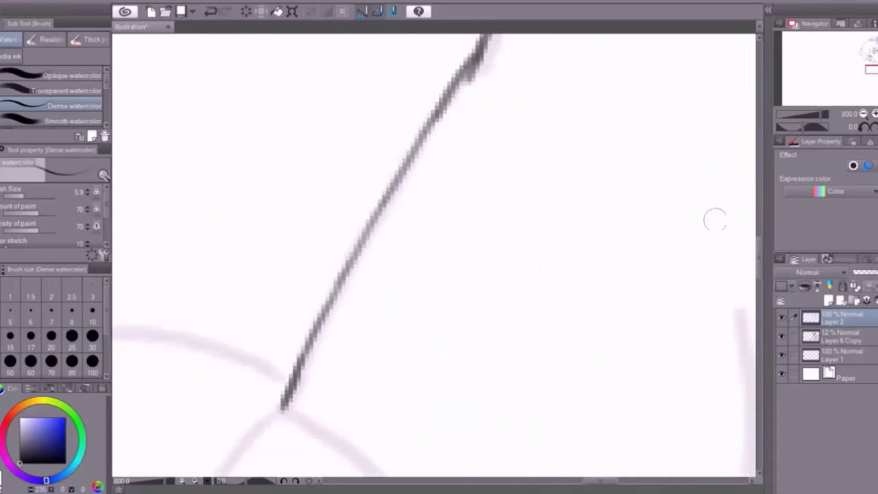
mouse_move(594, 137)
left_mouse_down()
mouse_move(520, 288)
mouse_move(425, 419)
left_mouse_up()
mouse_move(373, 33)
left_mouse_down()
mouse_move(333, 117)
mouse_move(657, 467)
left_mouse_up()
Ink the narrow garter strap running around the near leg's sock
left_click_drag(313, 137, 240, 244)
left_click_drag(648, 317, 570, 397)
left_click_drag(467, 185, 427, 357)
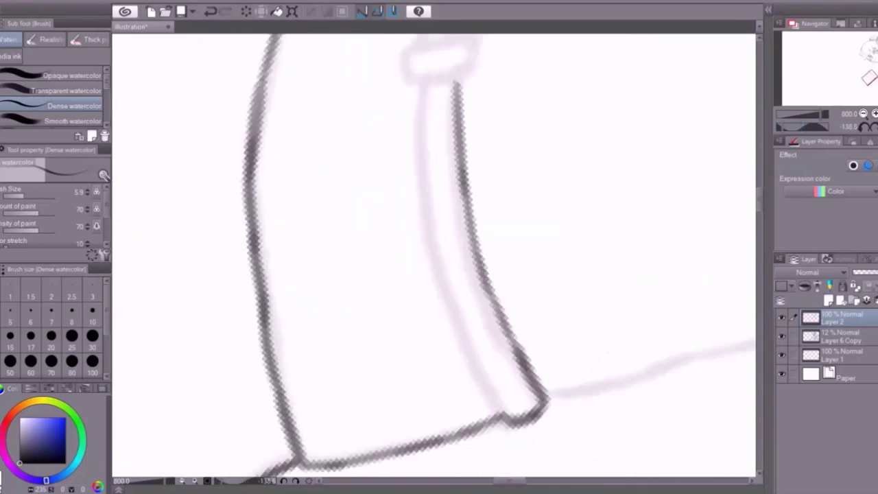
left_click_drag(449, 86, 419, 291)
left_click_drag(422, 171, 508, 422)
Ink the near leg's shin and calf lines from the garter down toward the ankle
mouse_move(472, 170)
left_mouse_down()
mouse_move(424, 174)
mouse_move(672, 147)
left_mouse_up()
left_click_drag(651, 471, 619, 410)
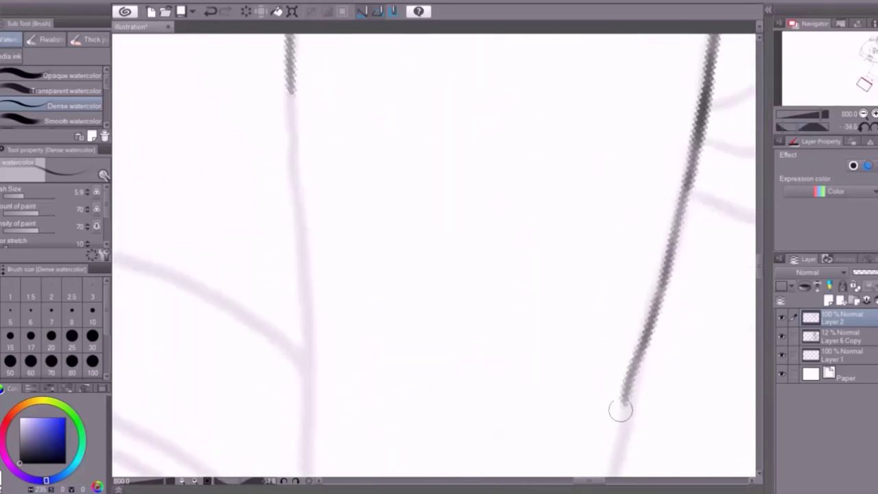
left_click_drag(566, 176, 604, 439)
left_click_drag(305, 103, 310, 275)
left_click_drag(579, 110, 587, 305)
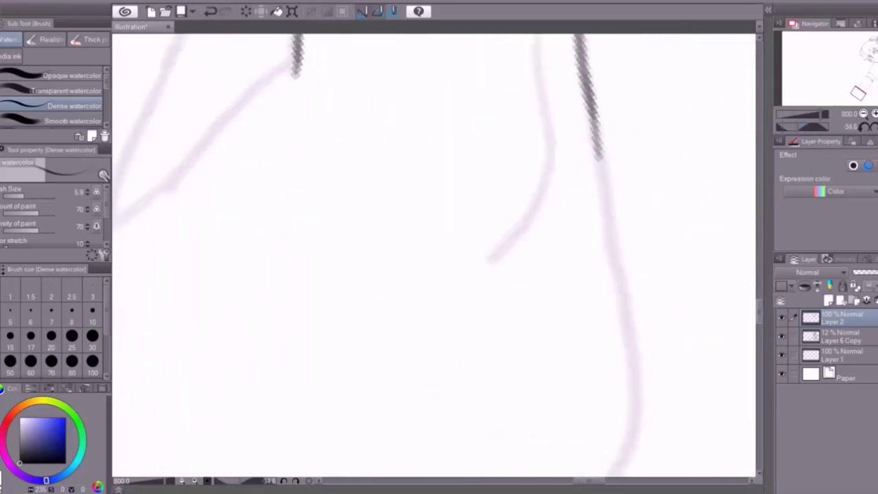
Ink the near foot's heel, sole line and rounded toe tip
left_click_drag(627, 215, 359, 265)
left_click_drag(625, 271, 273, 294)
left_click_drag(460, 96, 353, 236)
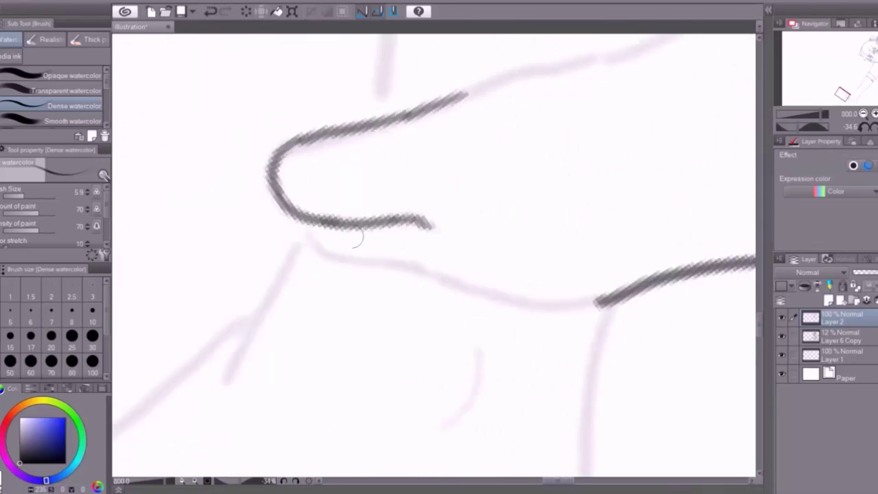
left_click_drag(627, 219, 288, 302)
left_click_drag(524, 194, 363, 247)
Ink the near foot's ankle crease and the instep line along its upper side
mouse_move(665, 114)
left_mouse_down()
mouse_move(676, 227)
mouse_move(622, 332)
left_mouse_up()
left_click_drag(422, 141, 323, 221)
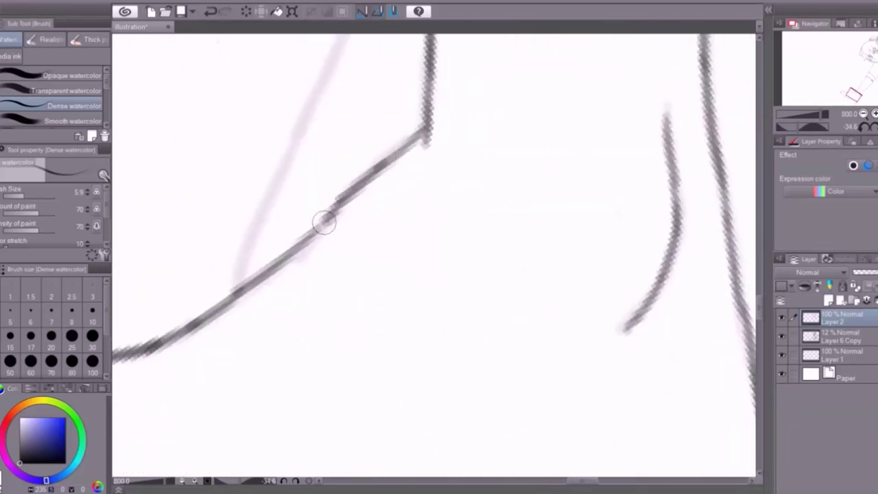
left_click_drag(402, 128, 177, 304)
Ink the far leg's front outline below the knee and the top edge of its sock
left_click_drag(477, 34, 357, 364)
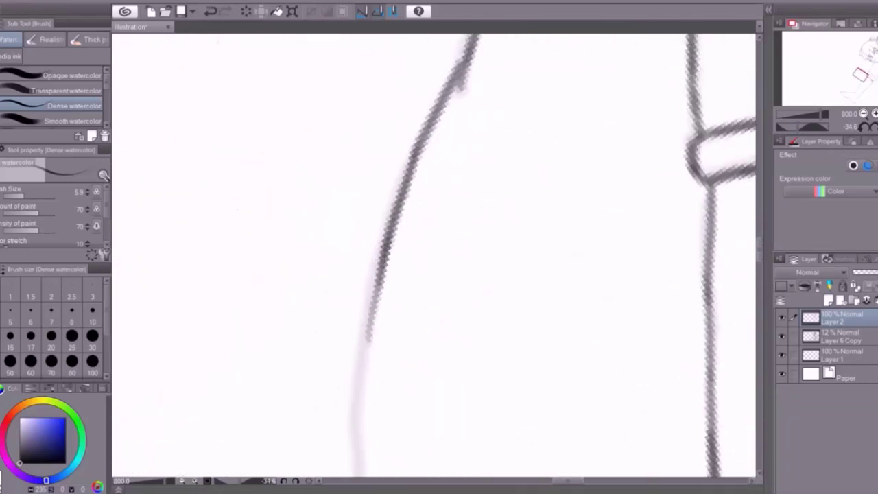
left_click_drag(377, 214, 354, 382)
mouse_move(658, 48)
left_mouse_down()
mouse_move(353, 128)
mouse_move(319, 294)
left_mouse_up()
Ink the two edges of the far leg's garter strap and its small buckle clip
left_click_drag(666, 199, 336, 292)
left_click_drag(328, 322, 676, 229)
mouse_move(669, 199)
left_mouse_down()
mouse_move(700, 190)
mouse_move(714, 241)
left_mouse_up()
mouse_move(539, 192)
left_mouse_down()
mouse_move(578, 226)
mouse_move(614, 323)
left_mouse_up()
left_click_drag(569, 171, 546, 177)
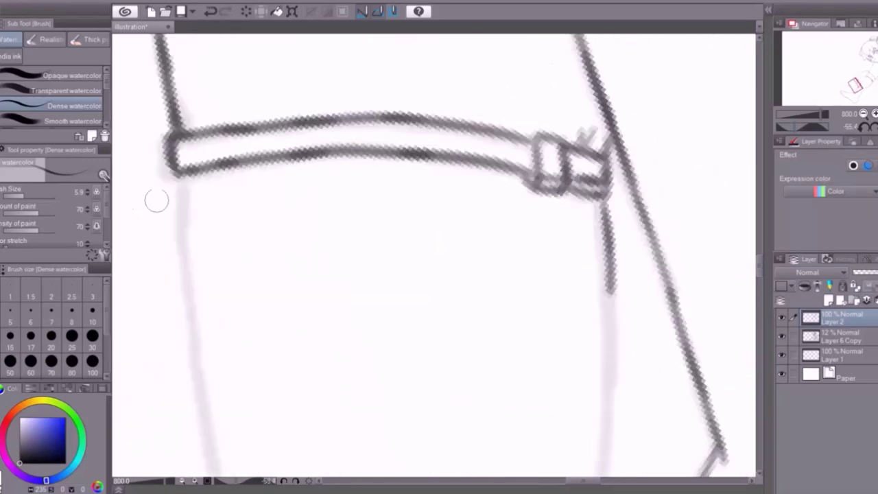
Ink the far leg's lower outline and its foot, including the heel, instep and scalloped toes
left_click_drag(592, 318, 584, 450)
left_click_drag(618, 68, 673, 412)
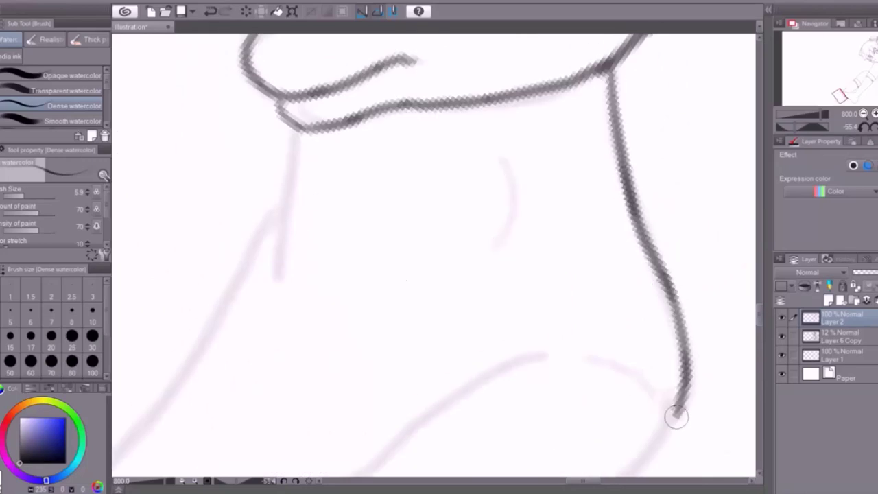
left_click_drag(284, 41, 245, 186)
left_click_drag(558, 39, 343, 304)
mouse_move(172, 161)
left_mouse_down()
mouse_move(239, 245)
mouse_move(549, 300)
left_mouse_up()
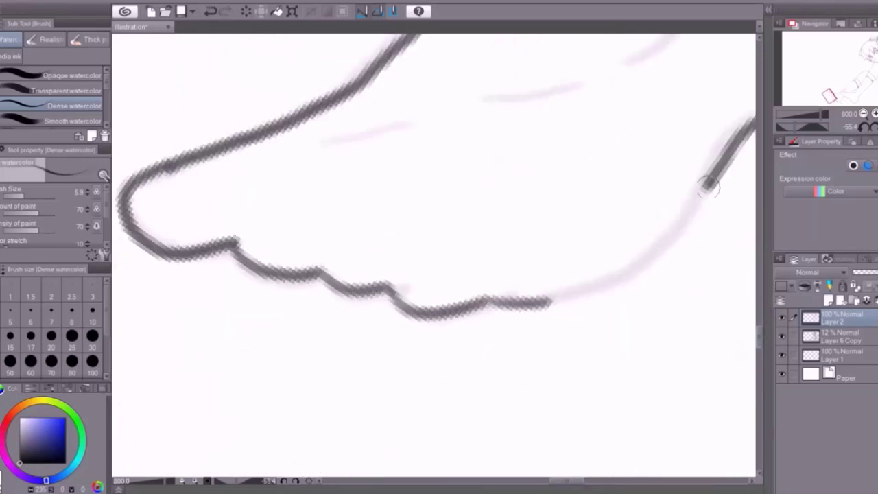
left_click_drag(490, 251, 578, 236)
left_click_drag(453, 196, 526, 121)
Ink the lower outline of both thighs and the seat, plus the hanging jacket tail behind them
scroll(439, 254, "down", 4)
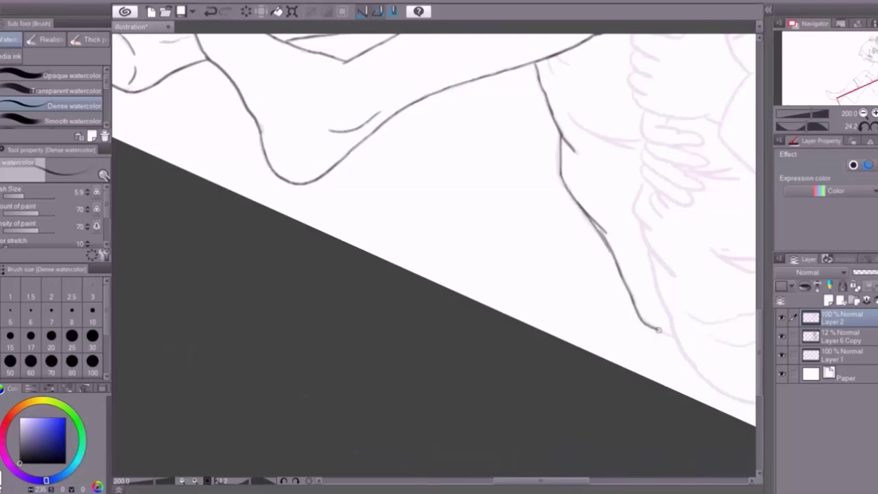
left_click_drag(657, 330, 508, 337)
left_click_drag(482, 168, 503, 313)
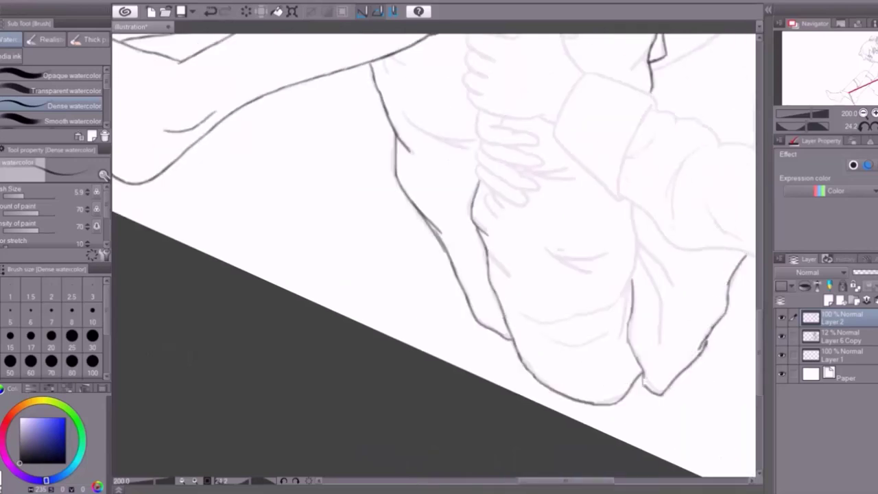
left_click_drag(480, 206, 411, 274)
left_click_drag(480, 274, 265, 312)
left_click_drag(343, 206, 363, 387)
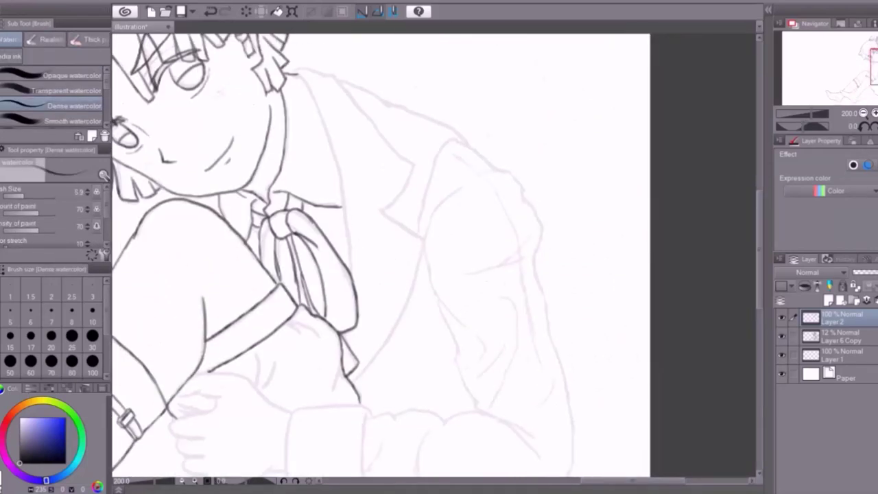
Ink the jacket's collar, notched lapel and shoulder line, including the armhole seam and shoulder creases
scroll(317, 52, "up", 2)
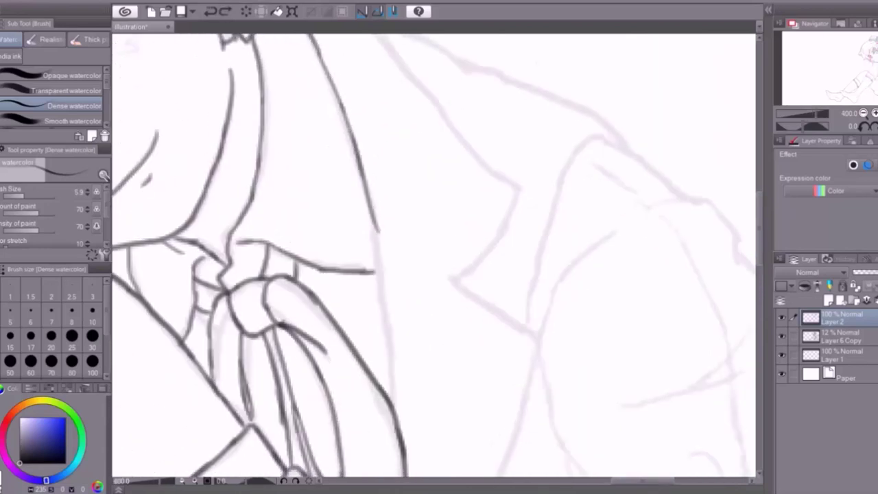
left_click_drag(377, 230, 394, 405)
left_click_drag(412, 343, 412, 166)
mouse_move(451, 78)
left_mouse_down()
mouse_move(529, 186)
mouse_move(535, 329)
left_mouse_up()
left_click_drag(412, 137, 412, 433)
mouse_move(362, 120)
left_mouse_down()
mouse_move(514, 301)
mouse_move(456, 387)
left_mouse_up()
mouse_move(364, 123)
left_mouse_down()
mouse_move(626, 249)
mouse_move(734, 346)
left_mouse_up()
left_click_drag(638, 326, 542, 427)
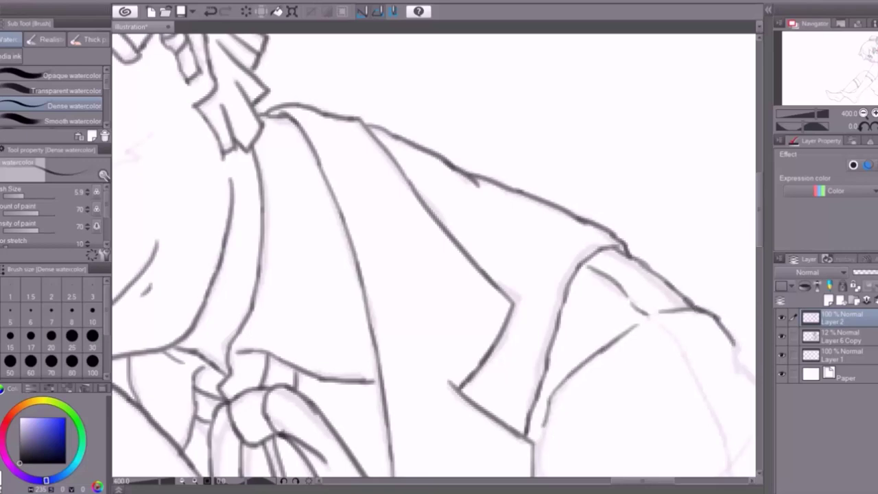
Ink the jacket's front edge below the lapel and the wavy inner edge of the upper sleeve
left_click_drag(412, 343, 412, 185)
left_click_drag(559, 310, 540, 419)
left_click_drag(412, 343, 412, 164)
left_click_drag(539, 171, 560, 240)
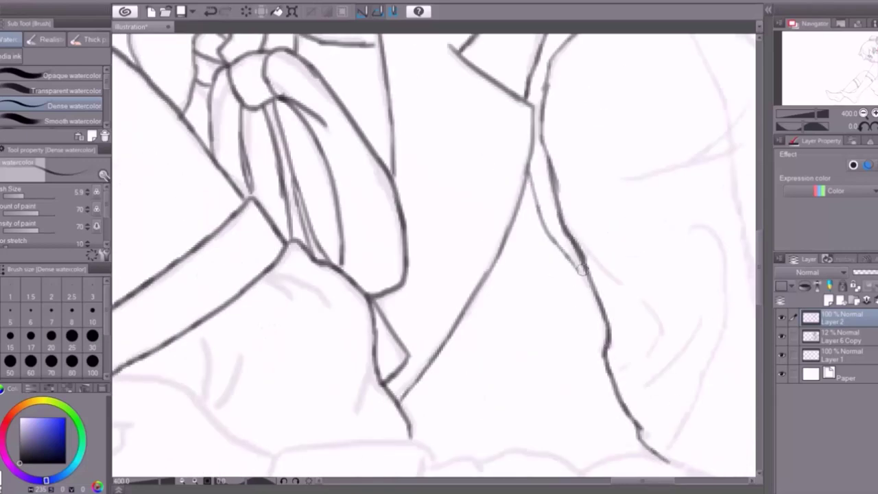
Ink the bent sleeve's contour around the elbow and the start of the forearm
mouse_move(582, 269)
left_mouse_down()
mouse_move(533, 212)
mouse_move(542, 343)
left_mouse_up()
mouse_move(542, 343)
left_mouse_down()
mouse_move(547, 238)
mouse_move(573, 158)
left_mouse_up()
mouse_move(573, 158)
left_mouse_down()
mouse_move(598, 357)
mouse_move(481, 436)
left_mouse_up()
left_click_drag(481, 436, 522, 302)
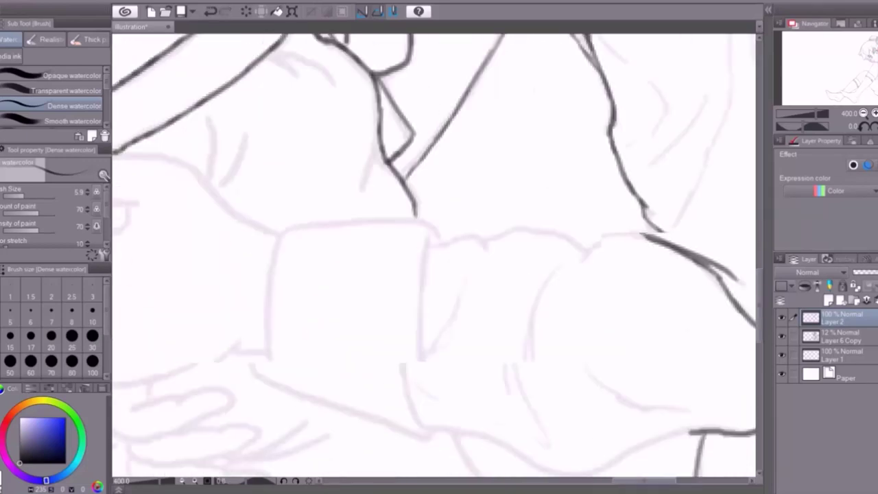
Ink the forearm sleeve's wavy upper edge and the wide cuff at the wrist
left_click_drag(412, 274, 467, 275)
mouse_move(642, 240)
left_mouse_down()
mouse_move(484, 241)
mouse_move(434, 223)
left_mouse_up()
left_click_drag(323, 270, 501, 434)
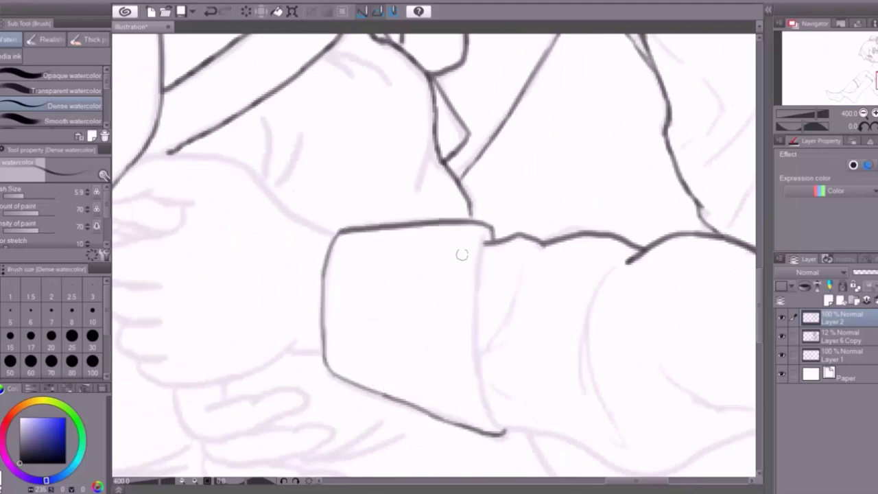
left_click_drag(484, 239, 501, 434)
Ink the hand emerging from the cuff, with its thumb and curled fingers gripping the leg
left_click_drag(302, 308, 501, 309)
left_click_drag(464, 370, 525, 348)
left_click_drag(539, 229, 340, 155)
mouse_move(353, 196)
left_mouse_down()
mouse_move(302, 204)
mouse_move(337, 284)
left_mouse_up()
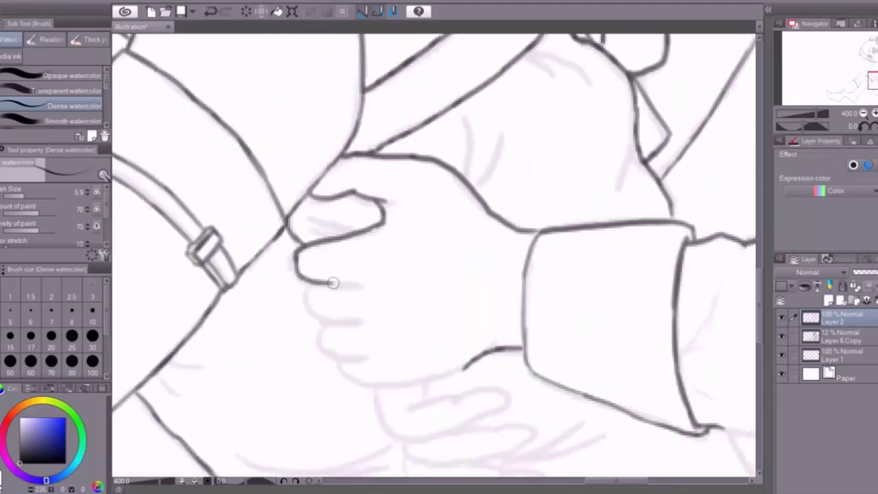
left_click_drag(317, 323, 470, 371)
Ink the four stacked fingers of the second hand beneath the first hand
left_click_drag(412, 329, 411, 232)
mouse_move(402, 308)
left_mouse_down()
mouse_move(462, 292)
mouse_move(508, 309)
left_mouse_up()
mouse_move(377, 289)
left_mouse_down()
mouse_move(423, 340)
mouse_move(423, 240)
mouse_move(535, 267)
left_mouse_up()
left_click_drag(405, 261, 528, 297)
left_click_drag(463, 261, 552, 302)
left_click_drag(419, 295, 539, 326)
left_click_drag(484, 314, 485, 215)
Ink the fabric creases radiating from the second hand's fingers and across the trouser thigh
left_click_drag(464, 103, 537, 135)
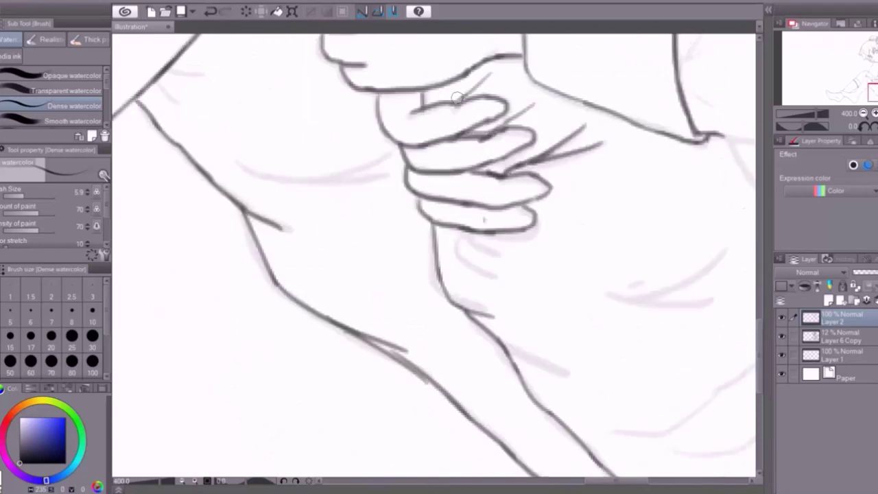
left_click_drag(450, 231, 513, 263)
left_click_drag(503, 244, 580, 232)
left_click_drag(526, 180, 637, 213)
left_click_drag(552, 309, 752, 272)
Ink the remaining creases on the trousers, jacket tail and sleeve, and hide the faint Layer 6 Copy sketch
scroll(523, 199, "down", 3)
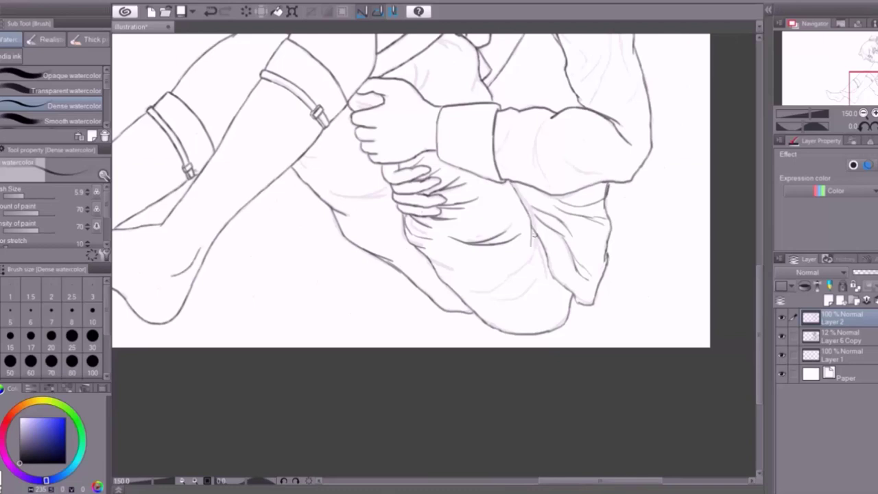
scroll(412, 254, "up", 2)
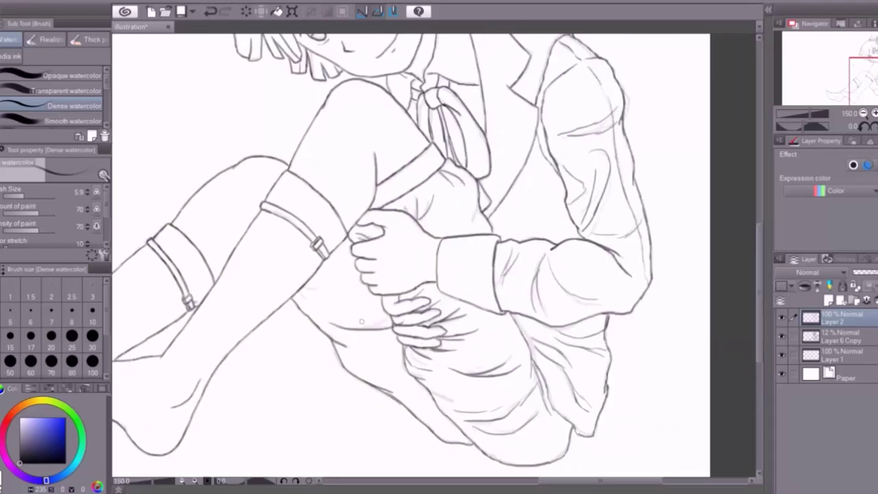
scroll(411, 254, "up", 1)
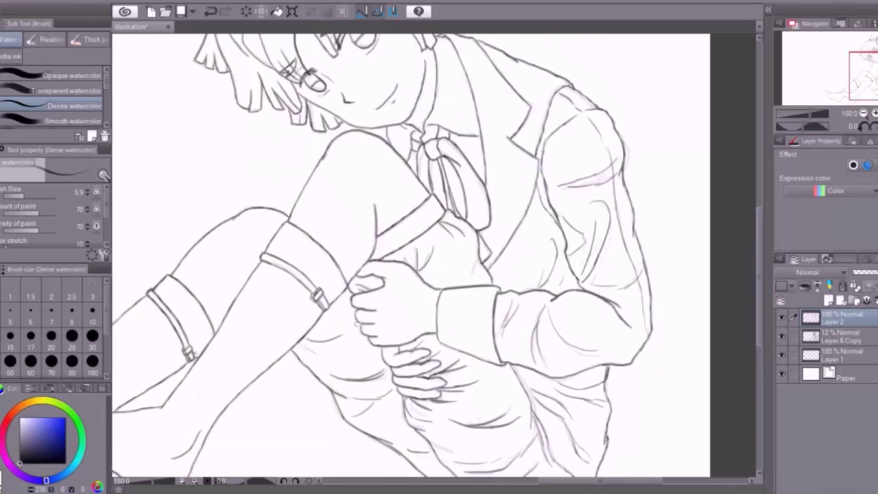
scroll(412, 254, "down", 3)
scroll(644, 148, "up", 3)
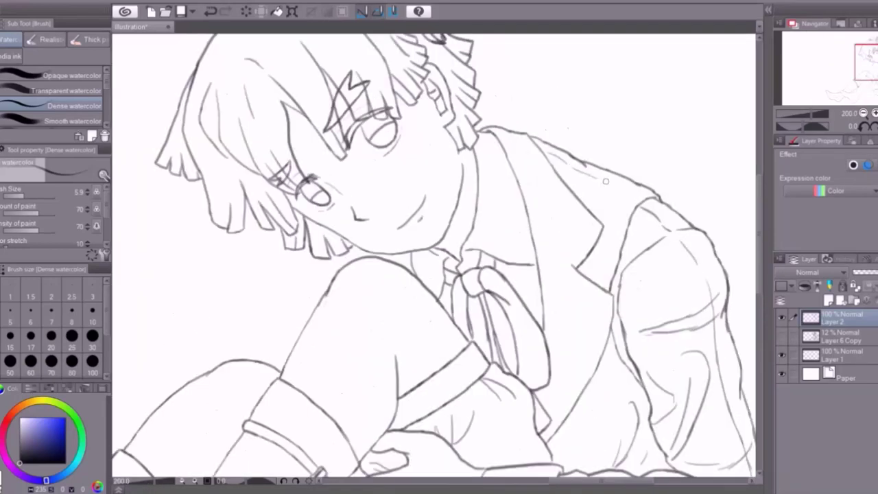
Thicken the ink lines of the inner ear and the pointed fringe tips above the larger eye with the Dense watercolor brush
scroll(644, 148, "down", 2)
scroll(451, 194, "up", 10)
key("e")
scroll(450, 194, "down", 10)
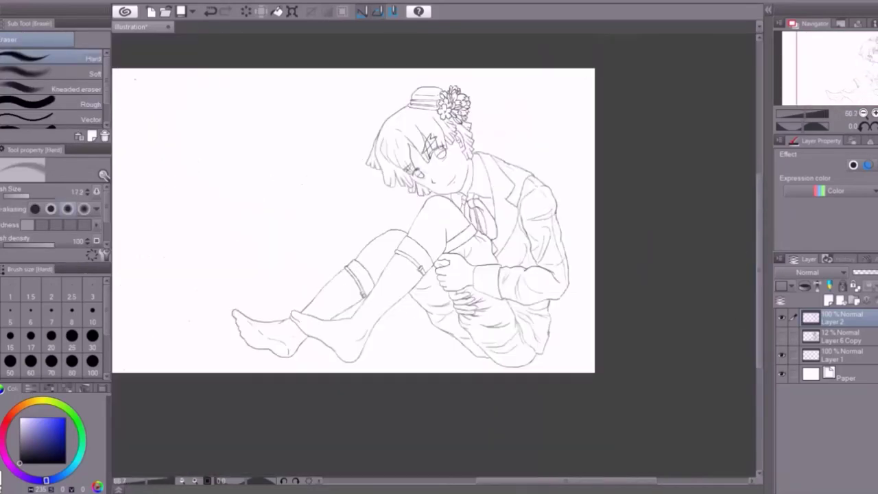
scroll(575, 140, "up", 4)
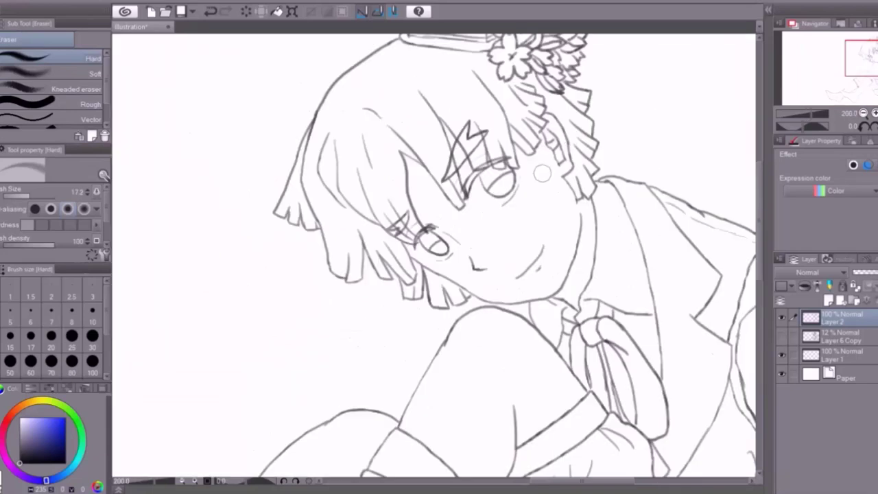
scroll(542, 175, "up", 4)
key("b")
mouse_move(569, 141)
left_mouse_down()
mouse_move(625, 240)
mouse_move(608, 278)
left_mouse_up()
left_click_drag(420, 168, 480, 221)
left_click_drag(411, 122, 512, 226)
left_click_drag(384, 206, 405, 298)
left_click_drag(302, 151, 332, 258)
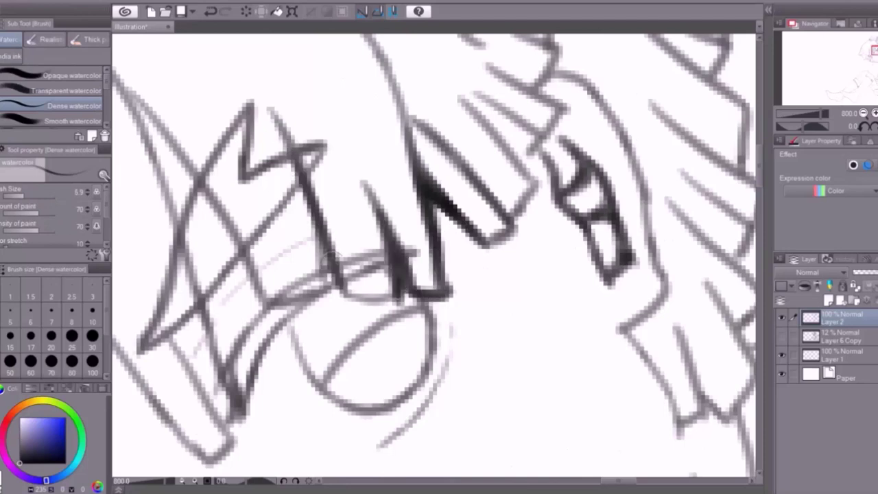
Darken the larger eye's upper lash line, the long fringe strand, the side locks below the flowers and the outer ear
left_click_drag(395, 255, 220, 374)
left_click_drag(419, 244, 205, 402)
left_click_drag(350, 226, 230, 302)
left_click_drag(480, 206, 480, 419)
mouse_move(370, 254)
left_mouse_down()
mouse_move(302, 117)
mouse_move(412, 340)
left_mouse_up()
left_click_drag(563, 374, 506, 271)
left_click_drag(508, 237, 633, 363)
left_click_drag(569, 350, 604, 418)
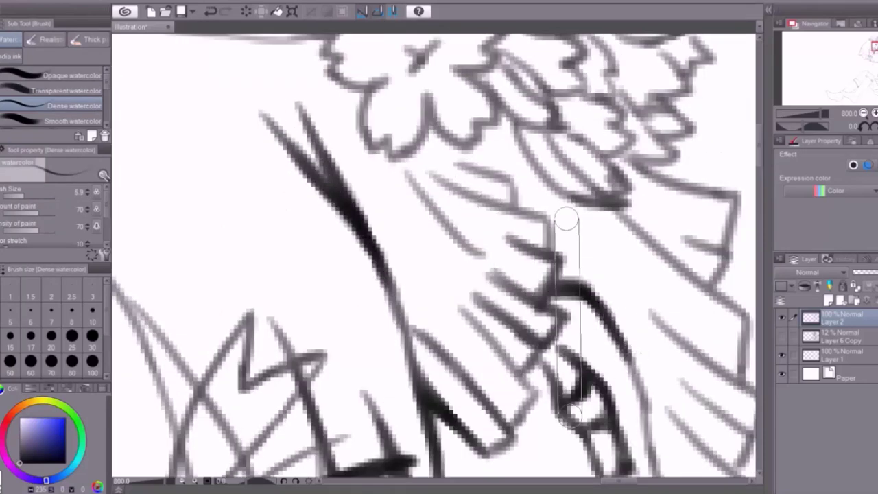
Add heavier line weight to the remaining fringe strands, the smaller eye's lash line and brow, and the mouth
scroll(567, 219, "down", 3)
mouse_move(567, 218)
left_mouse_down()
mouse_move(709, 195)
mouse_move(724, 109)
left_mouse_up()
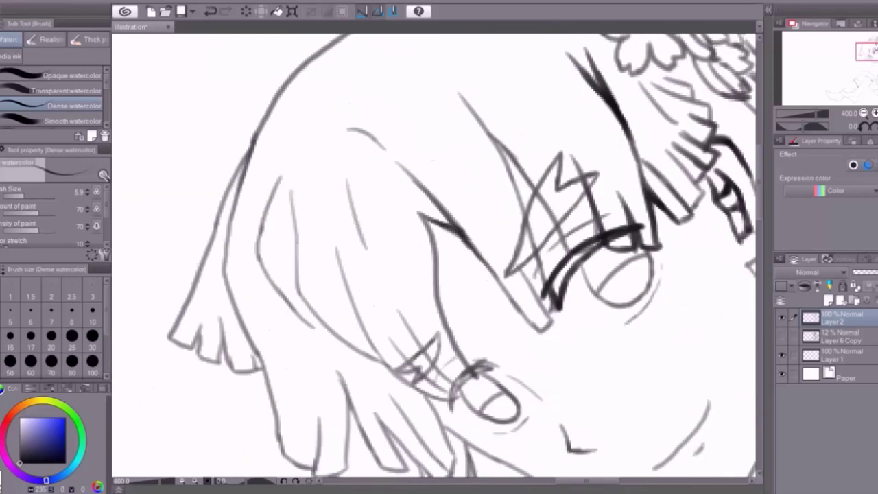
left_click_drag(280, 180, 412, 380)
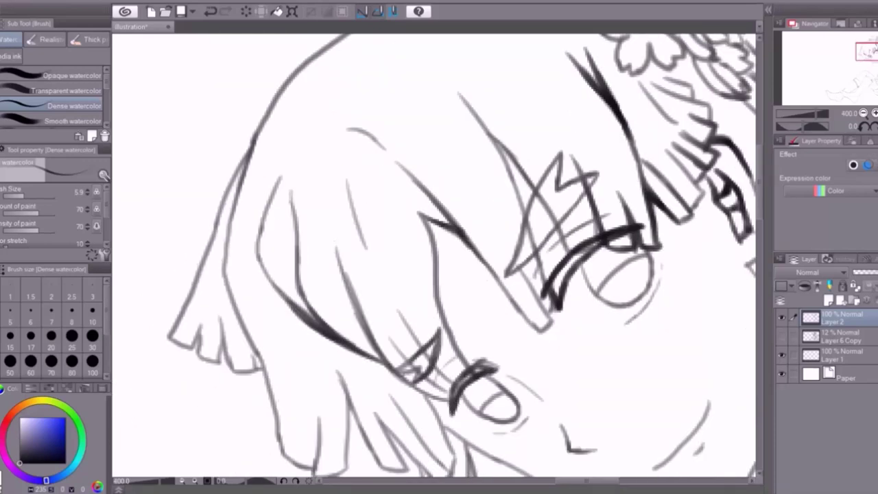
scroll(709, 262, "down", 3)
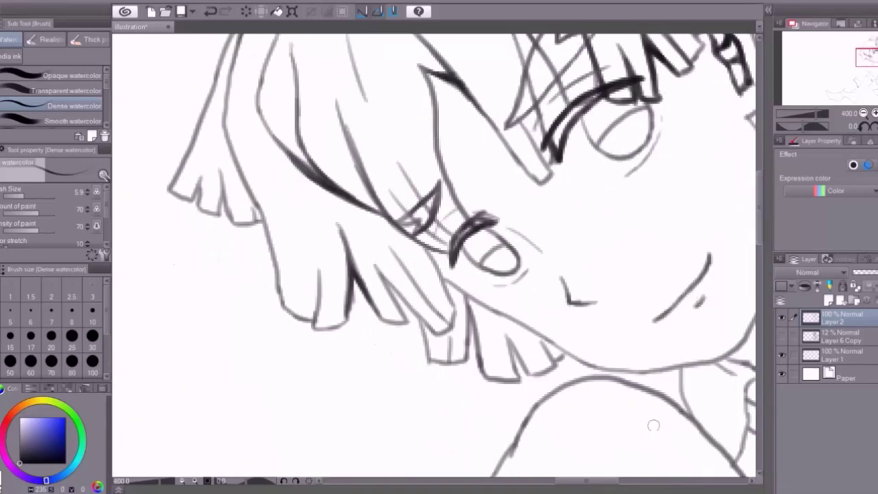
scroll(653, 426, "left", 2)
scroll(604, 259, "down", 2)
scroll(328, 97, "up", 4)
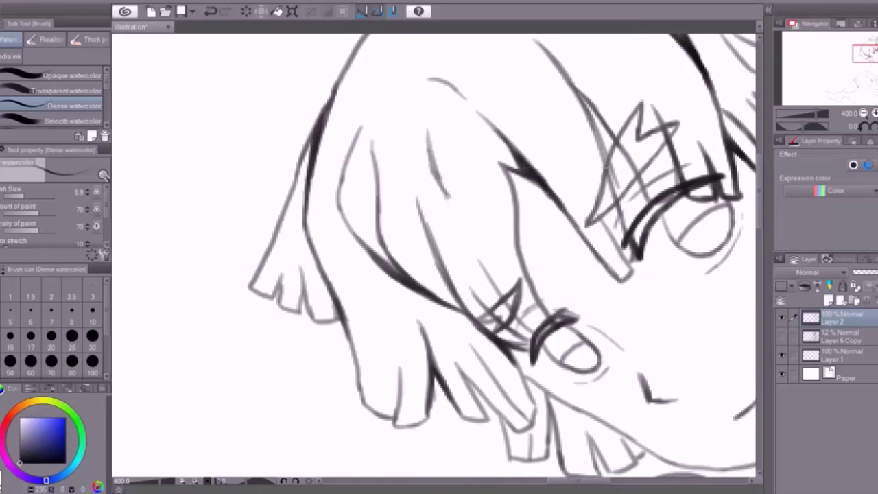
left_click_drag(578, 95, 637, 271)
scroll(434, 254, "down", 5)
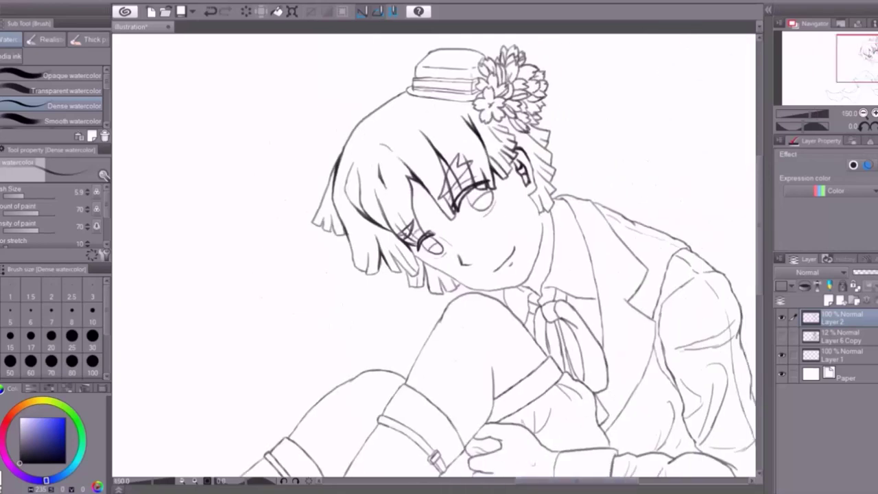
Thicken the shirt collar edges, the short folds beside the tie knot and the creases directly beneath it
scroll(597, 333, "up", 6)
left_click_drag(408, 170, 370, 332)
left_click_drag(388, 195, 446, 233)
left_click_drag(477, 142, 549, 153)
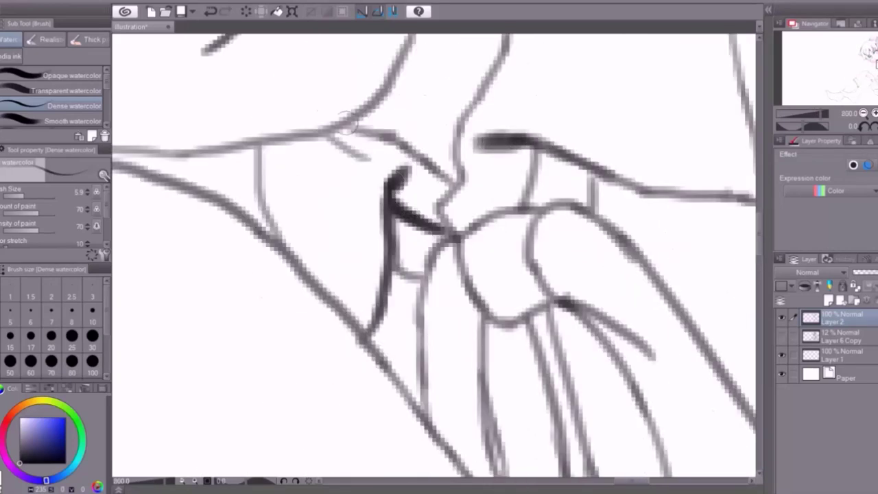
left_click_drag(340, 120, 449, 177)
left_click_drag(260, 147, 271, 237)
mouse_move(532, 147)
left_mouse_down()
mouse_move(527, 206)
mouse_move(610, 179)
left_mouse_up()
left_click_drag(562, 302, 665, 367)
left_click_drag(494, 319, 484, 412)
left_click_drag(618, 350, 641, 412)
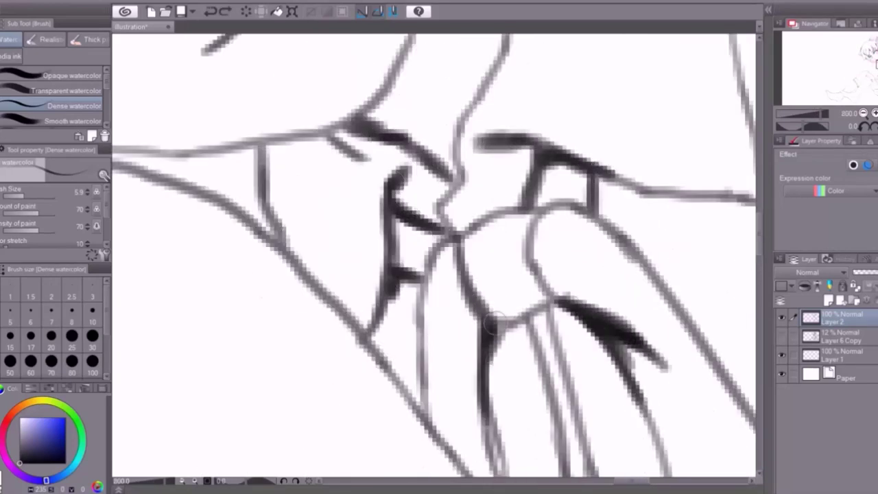
Darken the outlines of the tie knot, its loop and the hanging tie tails
left_click_drag(481, 319, 556, 302)
mouse_move(556, 206)
left_mouse_down()
mouse_move(453, 244)
mouse_move(419, 360)
left_mouse_up()
left_click_drag(446, 237, 525, 206)
left_click_drag(481, 411, 480, 240)
left_click_drag(542, 54, 494, 241)
left_click_drag(549, 275, 549, 216)
mouse_move(549, 69)
left_mouse_down()
mouse_move(683, 384)
mouse_move(679, 412)
left_mouse_up()
left_click_drag(583, 227, 659, 384)
Thicken the jaw line beside the neck, the end of the collar line and the jacket's shoulder seam
scroll(720, 199, "down", 5)
scroll(394, 286, "up", 4)
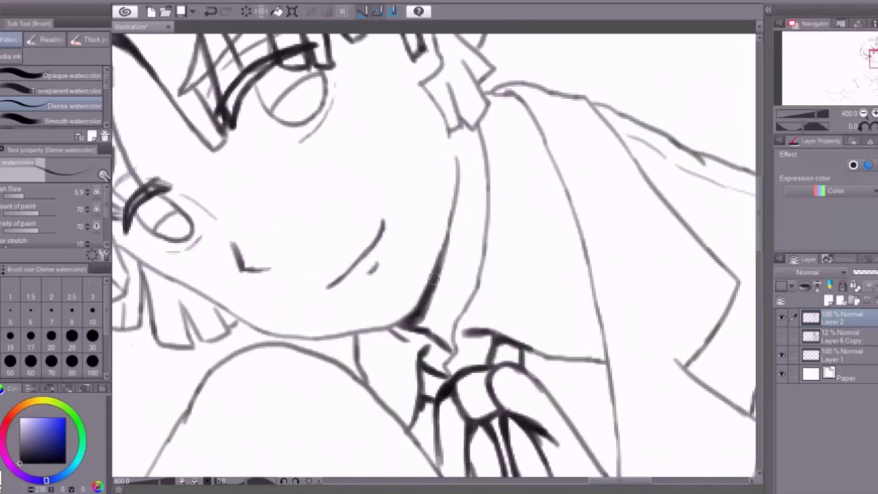
scroll(535, 178, "down", 3)
scroll(620, 221, "right", 6)
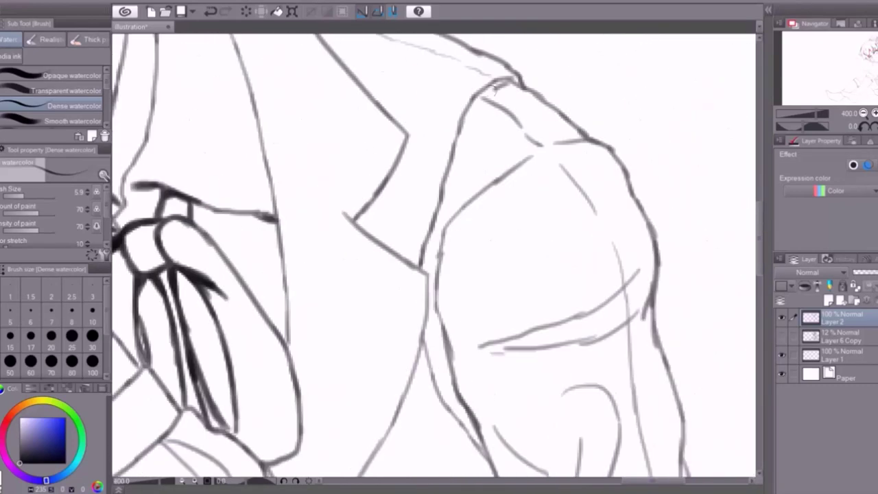
scroll(619, 222, "down", 3)
scroll(739, 247, "down", 5)
scroll(688, 200, "up", 5)
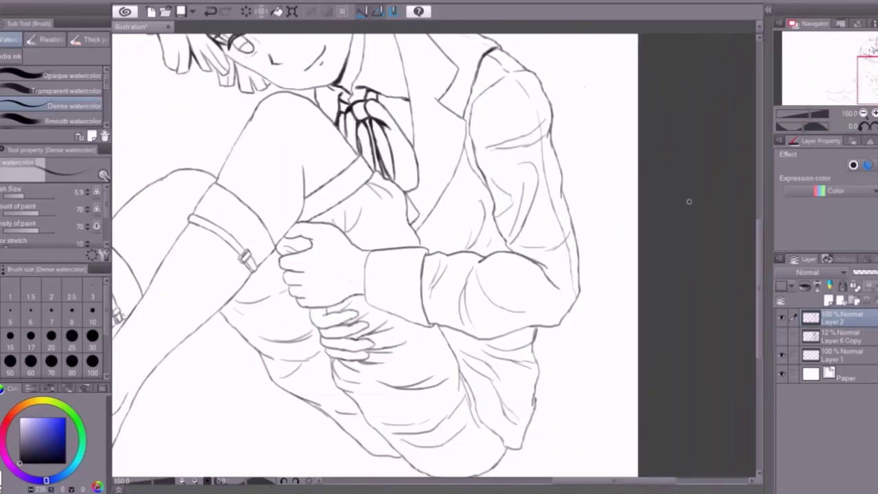
Thicken the underside of the front leg below the garter clip and the crease at its ankle
scroll(445, 445, "down", 5)
scroll(446, 220, "left", 6)
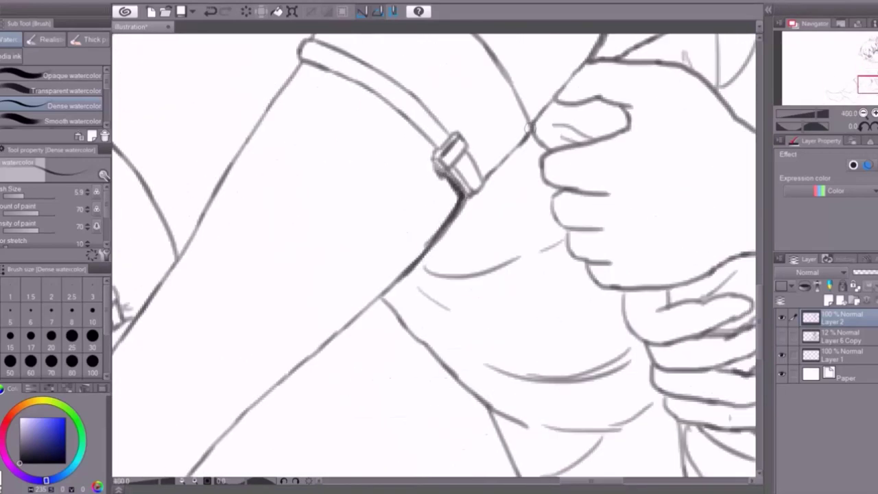
mouse_move(532, 125)
left_mouse_down()
mouse_move(371, 309)
mouse_move(296, 373)
left_mouse_up()
scroll(434, 253, "left", 6)
scroll(434, 253, "down", 3)
scroll(434, 254, "down", 2)
left_click_drag(425, 247, 362, 317)
scroll(434, 254, "up", 2)
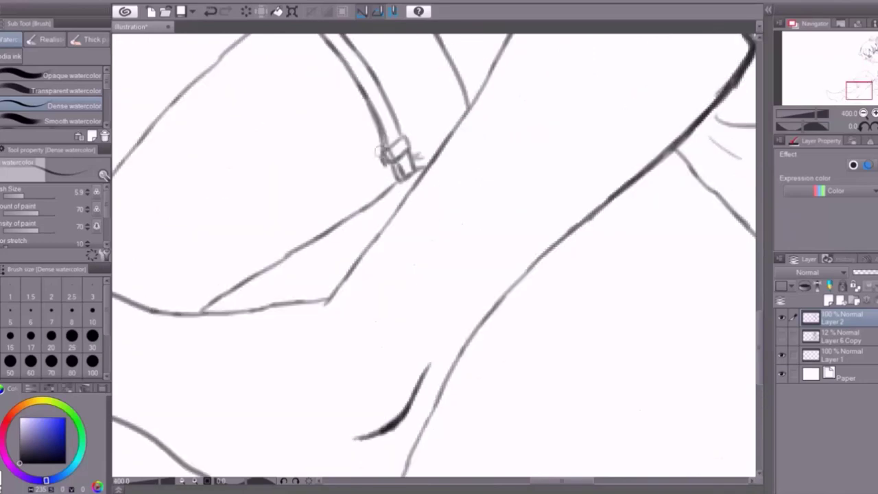
Darken the rear calf's lower edge, the front heel's outline and the rear foot's crease lines
left_click_drag(370, 204, 200, 310)
scroll(439, 275, "left", 6)
scroll(439, 275, "down", 4)
left_click_drag(693, 233, 608, 387)
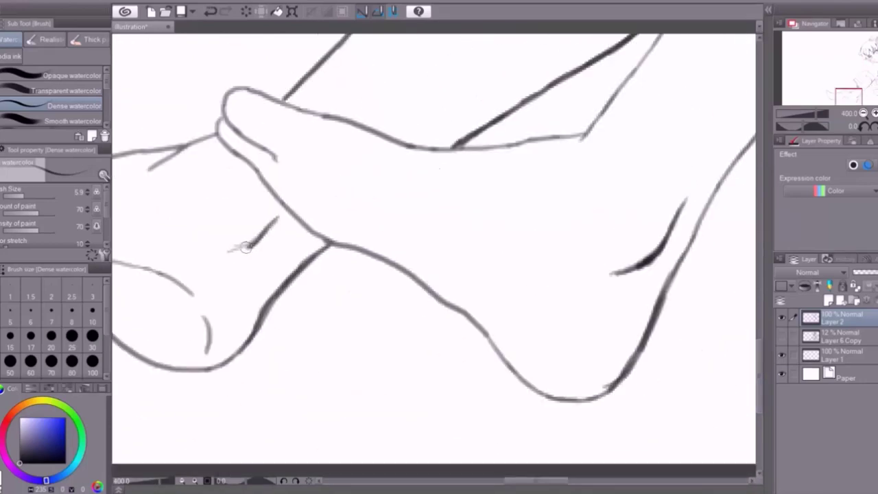
scroll(246, 248, "down", 6)
Darken the knee crease, the shirt folds above the gripping hand and the trouser creases around the second hand's fingers
scroll(504, 221, "up", 6)
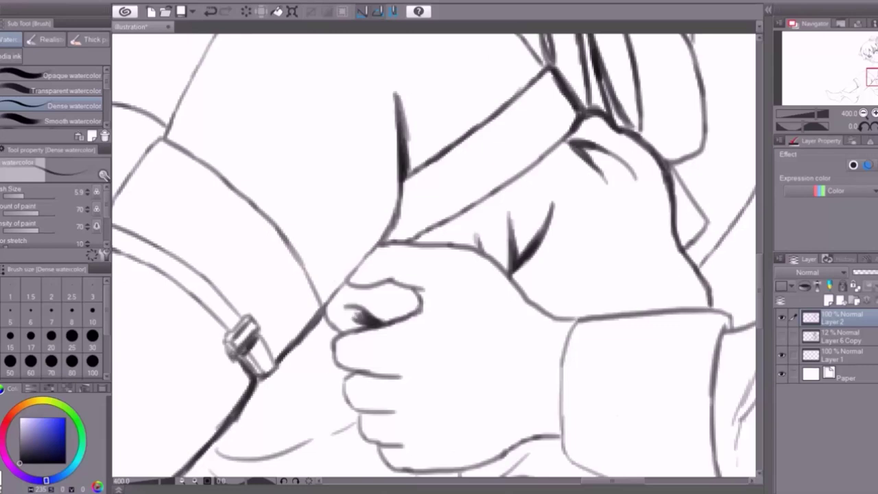
scroll(434, 253, "down", 5)
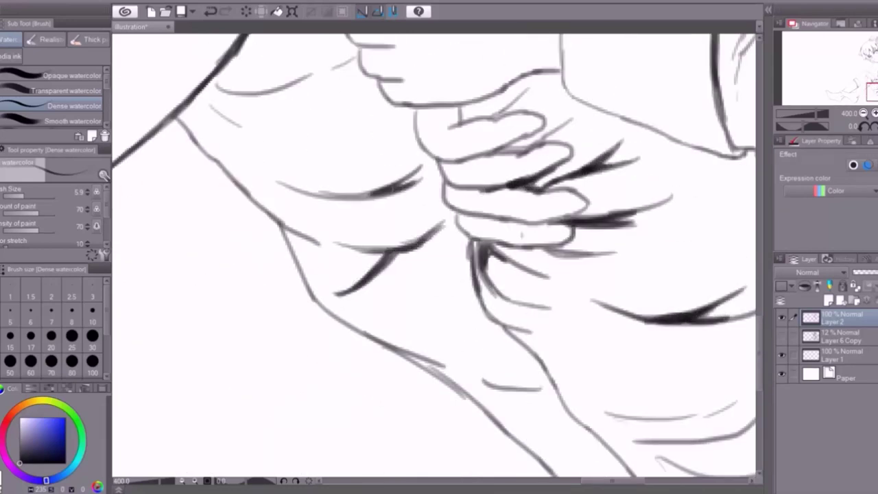
scroll(233, 125, "right", 5)
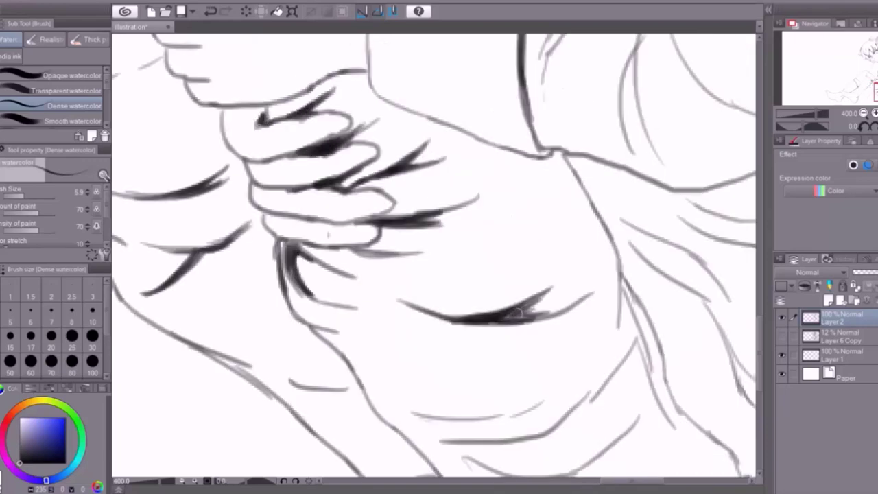
Thicken the jacket edge across the trousers, the hip folds below it and the forearm sleeve creases beside the cuff
left_click_drag(552, 151, 610, 251)
scroll(434, 254, "down", 2)
left_click_drag(628, 199, 656, 309)
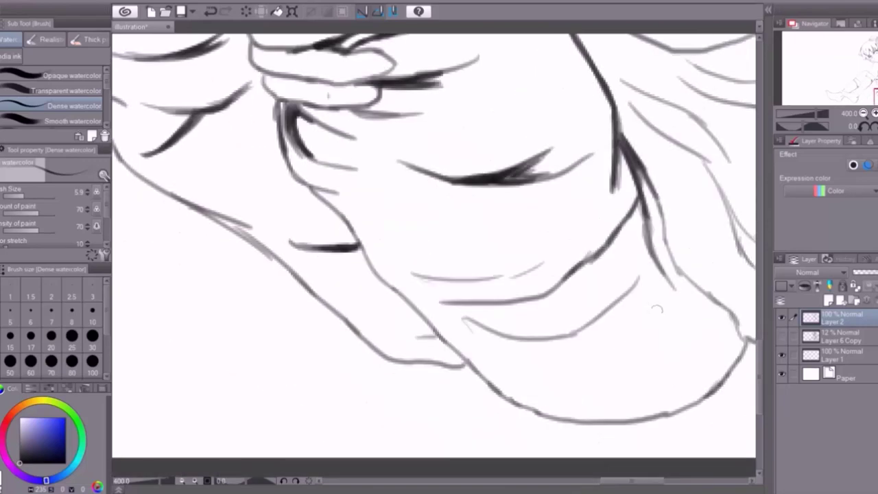
scroll(434, 254, "right", 4)
left_click_drag(489, 370, 464, 134)
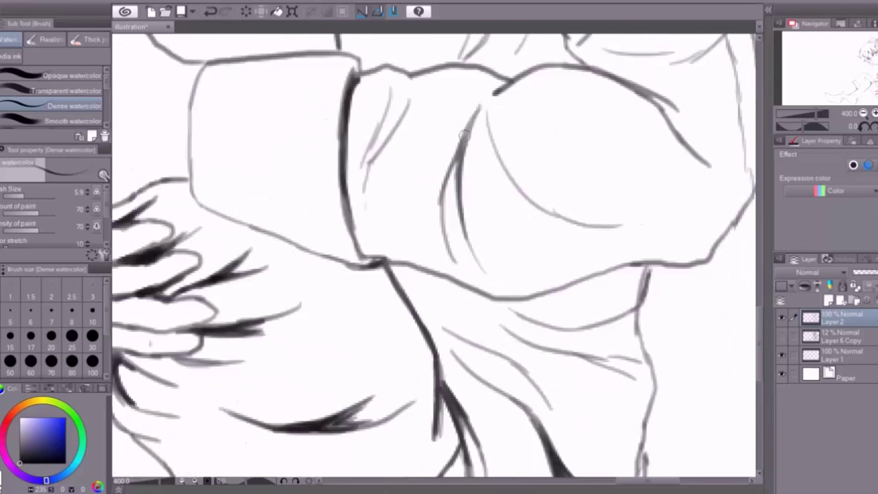
Thicken the shoulder's outer contour and fill the crossing folds on the upper sleeve with heavy tapered strokes
scroll(432, 254, "down", 5)
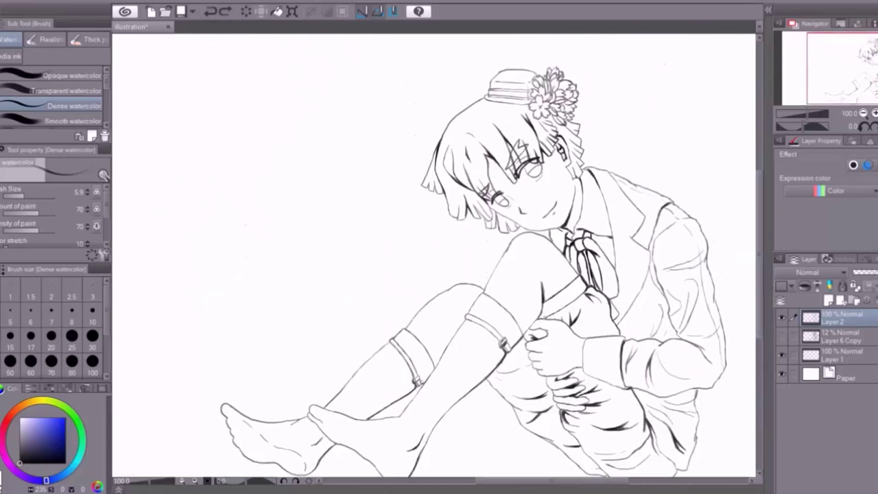
scroll(371, 206, "up", 5)
scroll(432, 254, "down", 2)
left_click_drag(405, 113, 518, 264)
scroll(432, 254, "down", 3)
left_click_drag(347, 219, 479, 204)
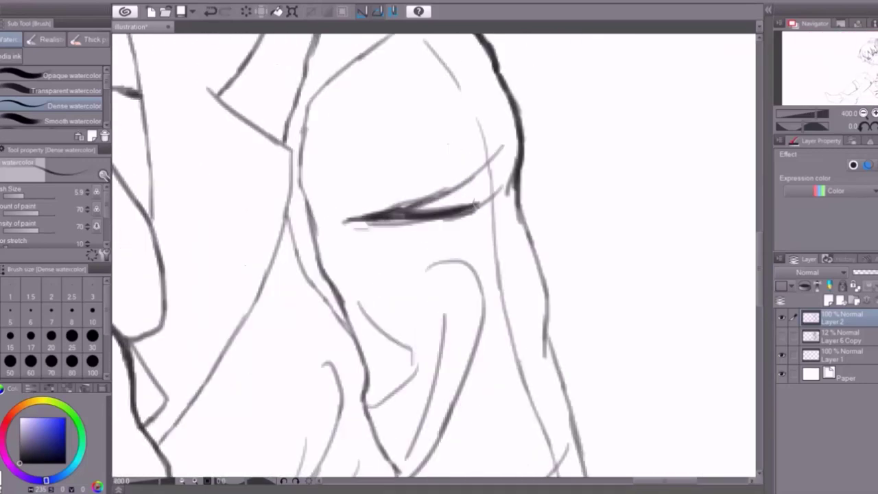
Darken the sleeve folds above the elbow and the outer contour running around the elbow to the forearm's underside
scroll(424, 207, "down", 3)
left_click_drag(406, 156, 374, 210)
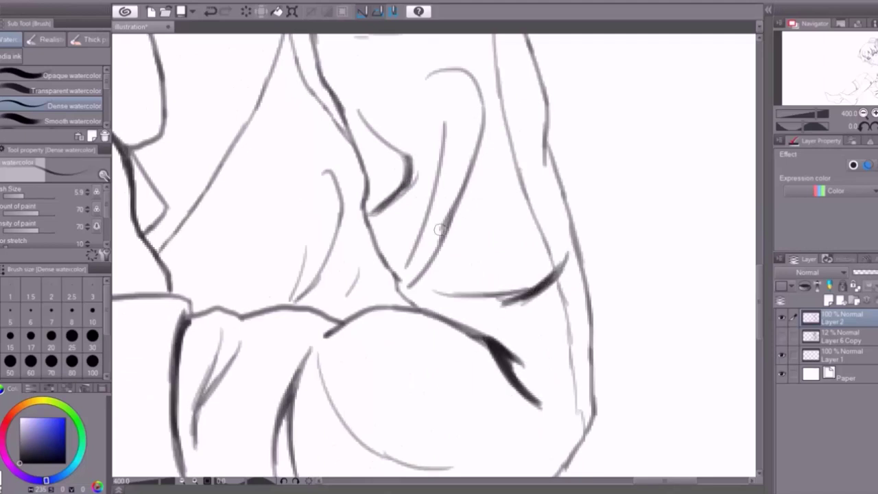
left_click_drag(408, 283, 453, 172)
scroll(432, 254, "down", 3)
left_click_drag(549, 247, 577, 343)
scroll(432, 253, "down", 2)
left_click_drag(549, 147, 594, 384)
mouse_move(573, 364)
left_mouse_down()
mouse_move(559, 380)
mouse_move(411, 425)
left_mouse_up()
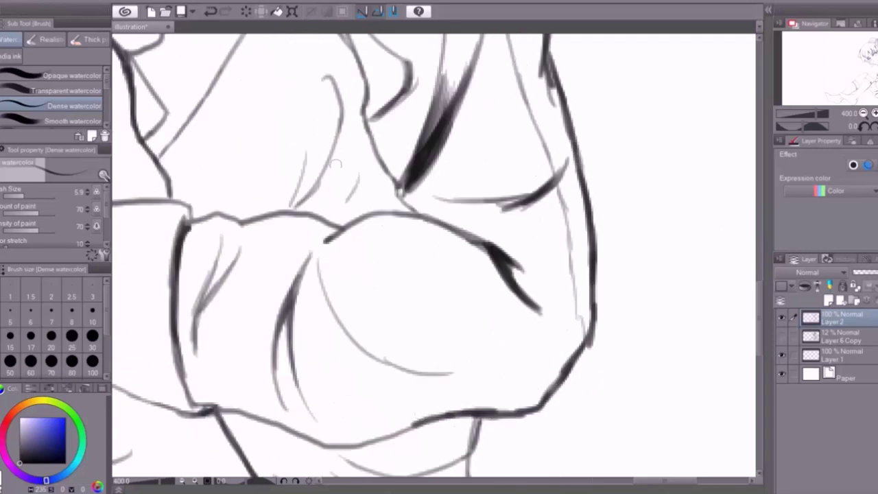
Thicken the jacket tail's outline and darken its diagonal folds below the forearm
scroll(432, 254, "down", 3)
left_click_drag(480, 242, 471, 270)
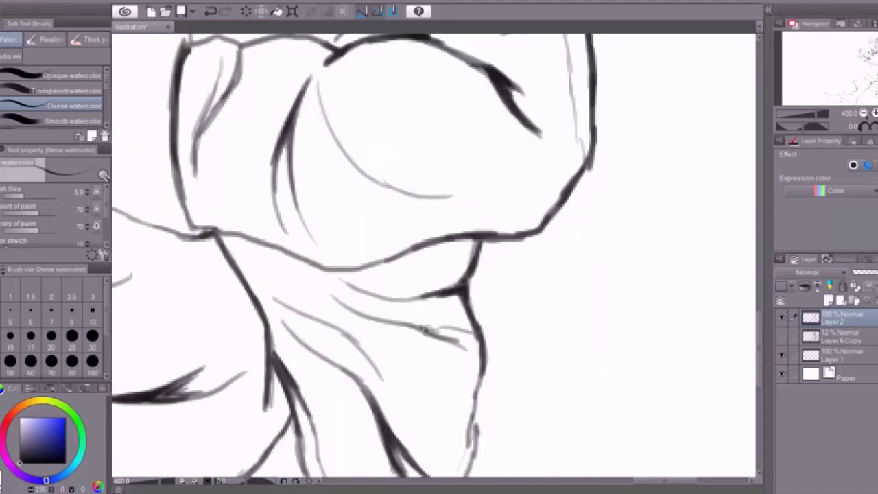
left_click_drag(275, 305, 378, 370)
scroll(472, 328, "down", 2)
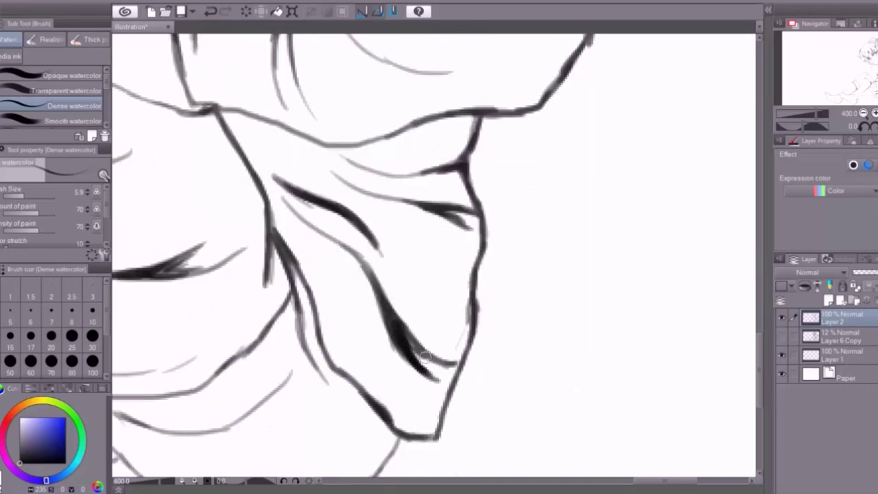
scroll(424, 357, "down", 4)
Darken the remaining hip and forearm sleeve folds, the armhole seam, the lapel corner and the jacket's front edge
scroll(500, 256, "up", 4)
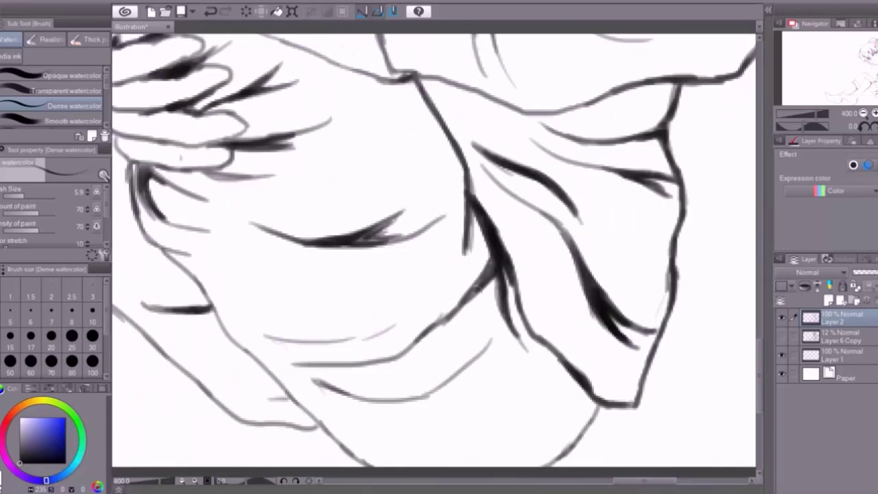
scroll(511, 284, "up", 4)
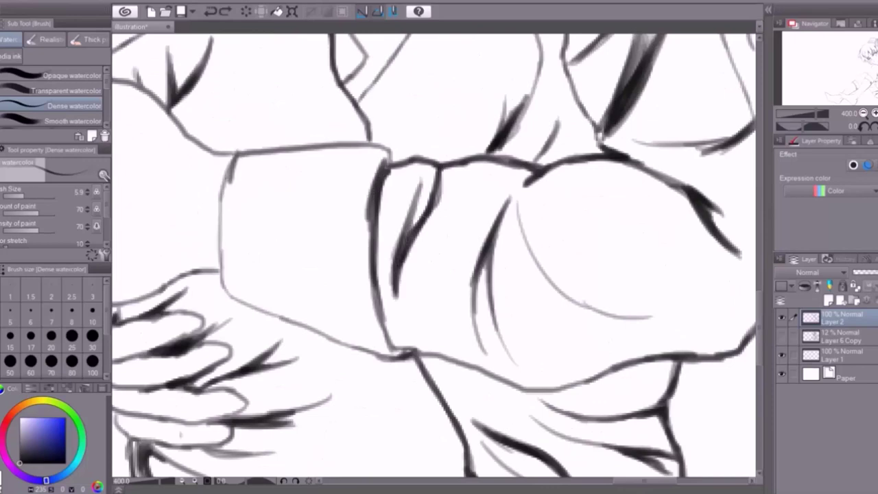
scroll(512, 217, "up", 6)
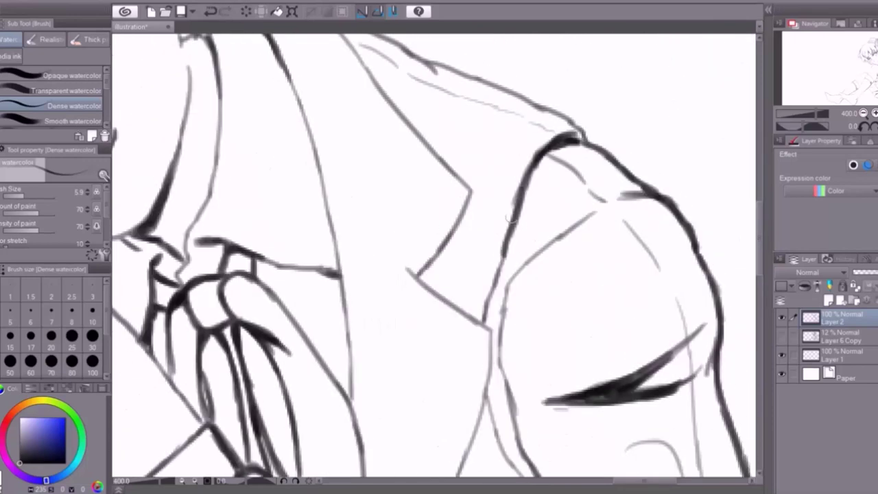
scroll(604, 395, "down", 4)
scroll(604, 395, "up", 5)
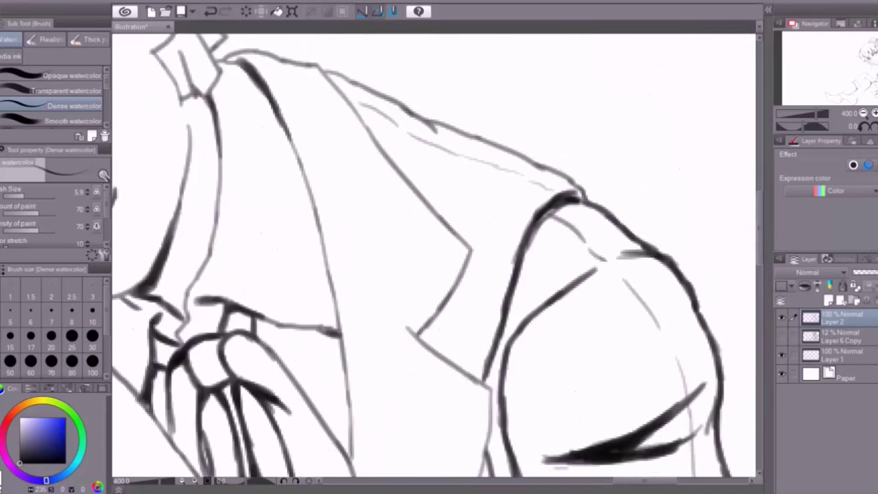
scroll(411, 331, "down", 4)
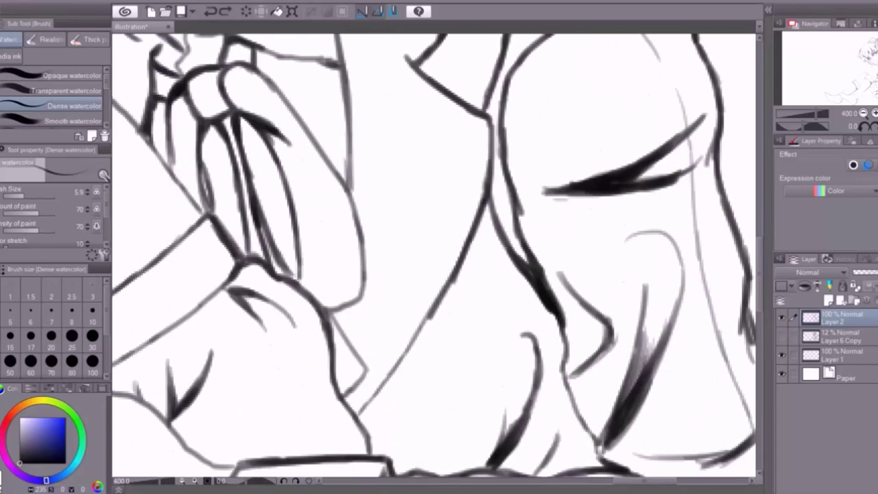
Thicken the side locks behind the ear, the shoulder line and the lower hair tips beside the cheek
key("ctrl+0")
scroll(301, 117, "up", 5)
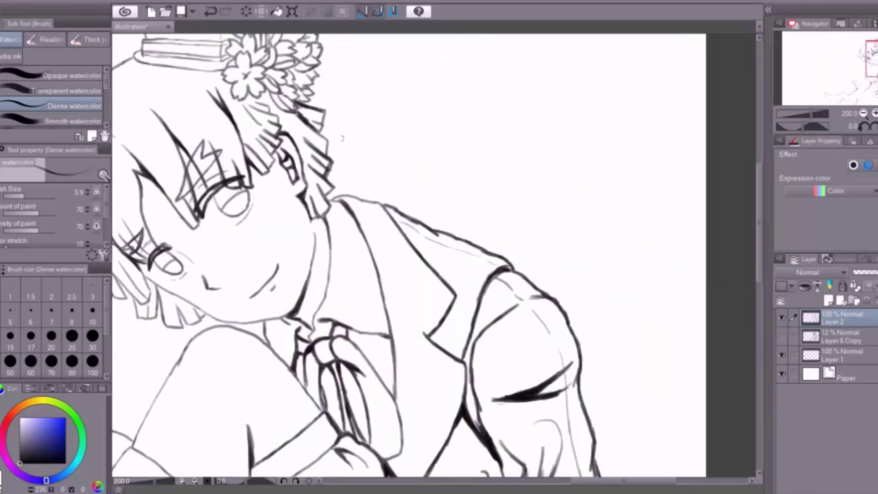
scroll(432, 254, "left", 3)
scroll(433, 254, "down", 4)
scroll(432, 254, "up", 4)
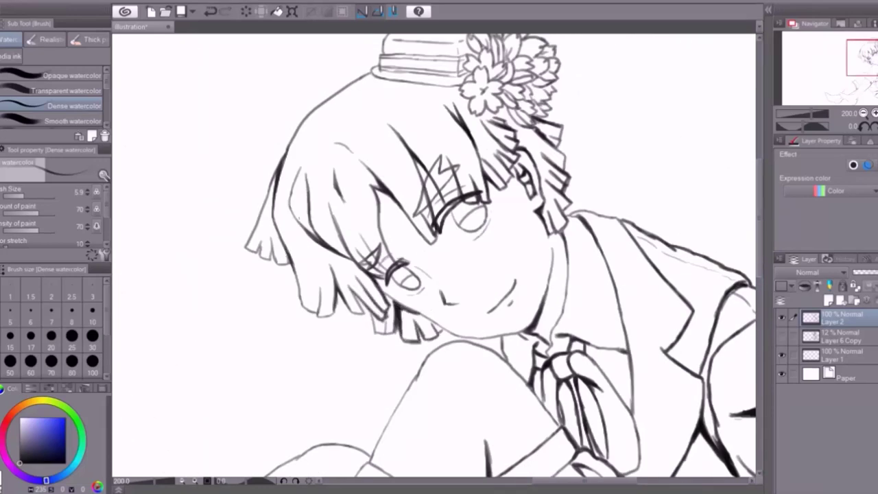
Reposition the line art on the canvas with a transform and hide the white Paper layer
scroll(492, 184, "down", 1)
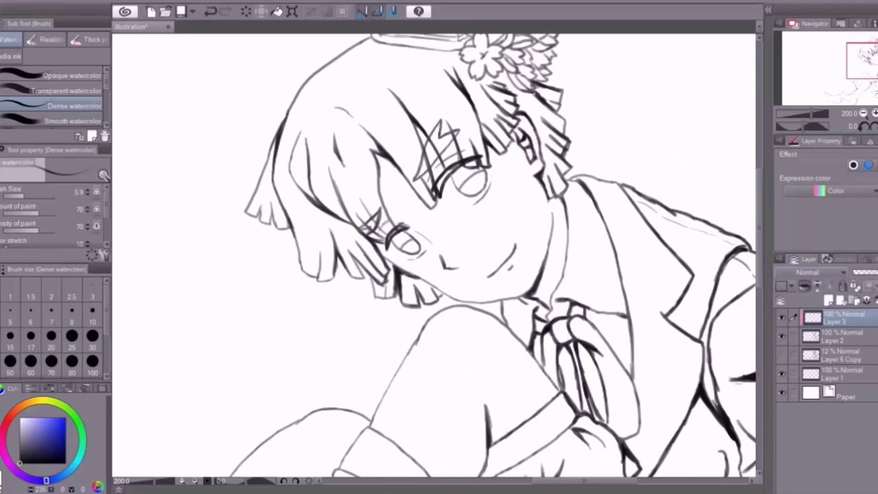
key("ctrl+0")
key("ctrl+t")
left_click_drag(452, 236, 474, 175)
key("Return")
left_click(783, 393)
Select the crown of the hair and the outermost side lock with the Selection pen and fill them yellow
key("m")
scroll(440, 247, "up", 5)
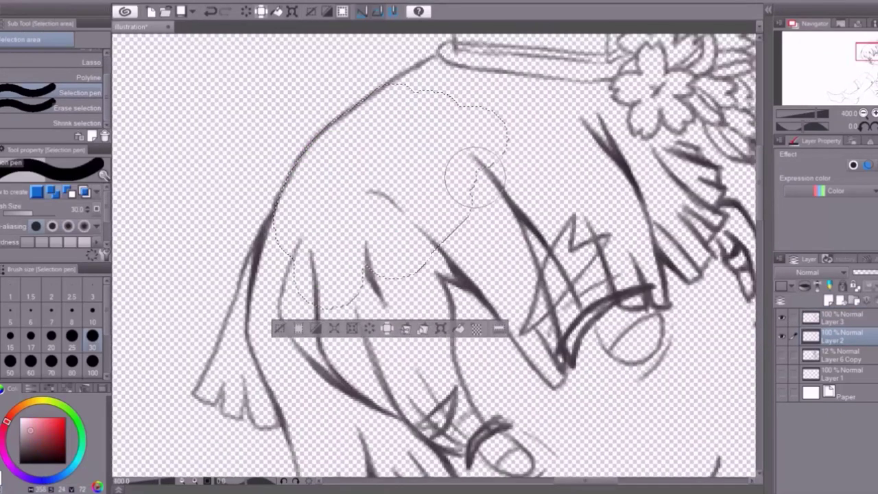
left_click_drag(302, 302, 274, 370)
scroll(275, 370, "down", 4)
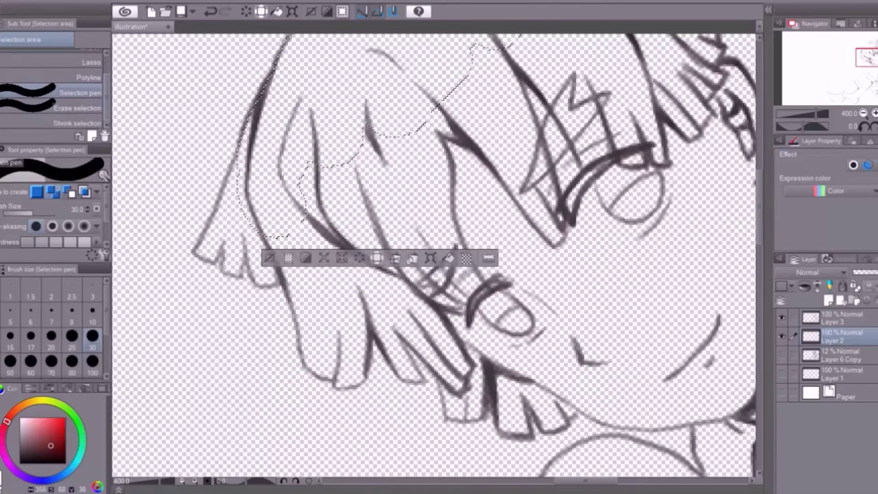
scroll(290, 231, "up", 4)
mouse_move(533, 133)
left_mouse_down()
mouse_move(440, 85)
mouse_move(466, 85)
left_mouse_up()
scroll(439, 274, "down", 2)
left_click_drag(237, 337, 230, 384)
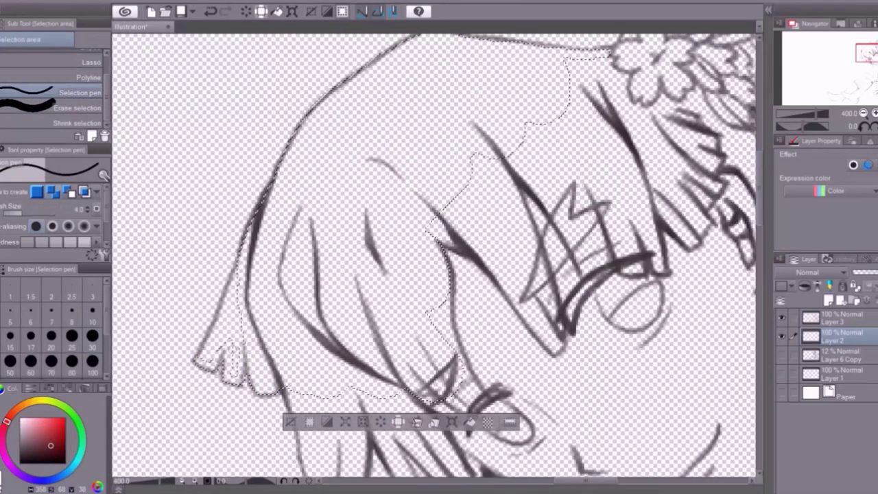
mouse_move(254, 206)
left_mouse_down()
mouse_move(206, 346)
mouse_move(223, 381)
left_mouse_up()
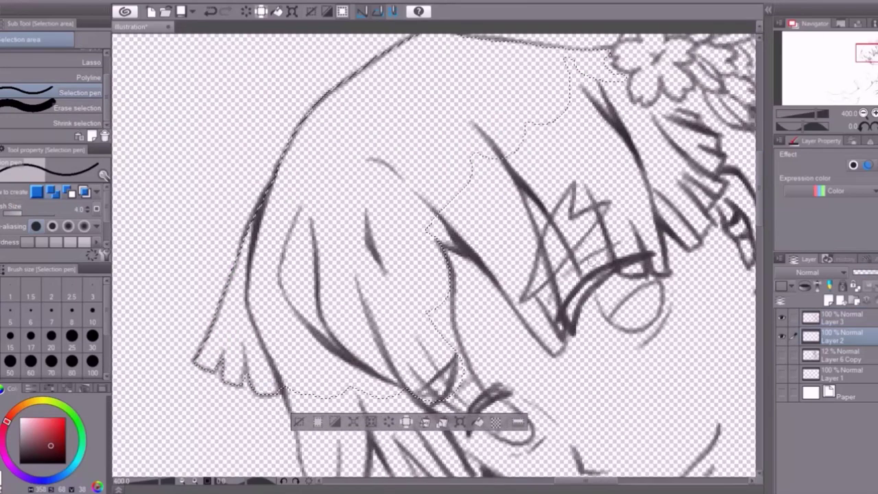
scroll(439, 274, "down", 2)
key("alt+BackSpace")
Select the lower hair locks beside the cheek and the fringe strands around the eyes with the Selection pen
left_click_drag(292, 253, 302, 329)
mouse_move(388, 297)
left_mouse_down()
mouse_move(410, 336)
mouse_move(341, 354)
left_mouse_up()
left_click_drag(374, 288, 391, 317)
left_click_drag(446, 134, 458, 278)
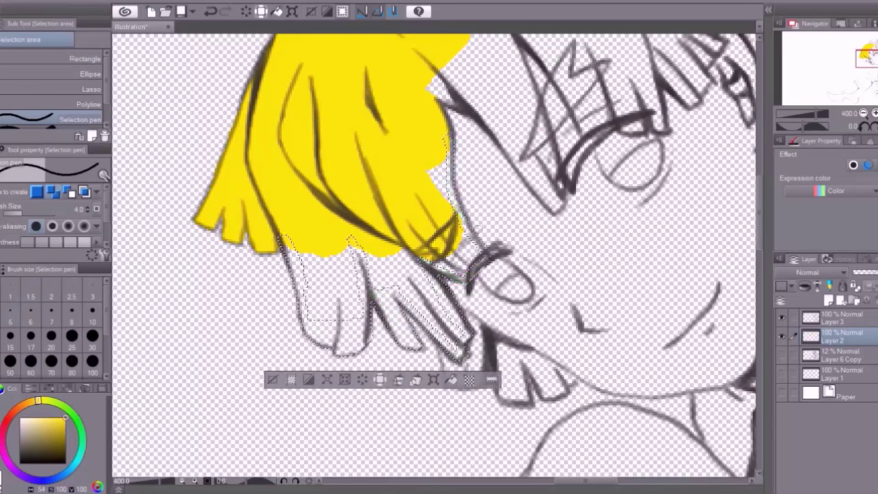
left_click_drag(554, 202, 556, 203)
scroll(439, 275, "up", 2)
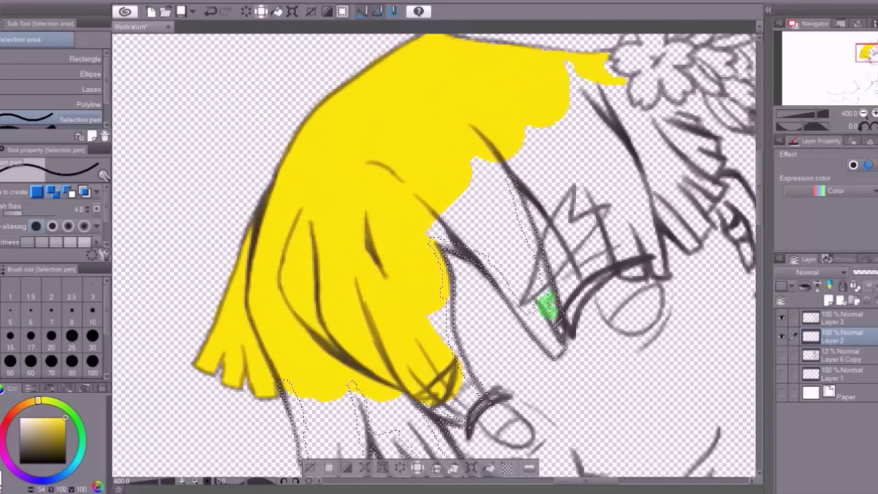
left_click_drag(547, 306, 573, 227)
mouse_move(576, 274)
left_mouse_down()
mouse_move(647, 261)
mouse_move(740, 167)
left_mouse_up()
Add the hair strands behind the ear and beneath the hat's flowers to the selection
scroll(687, 206, "right", 3)
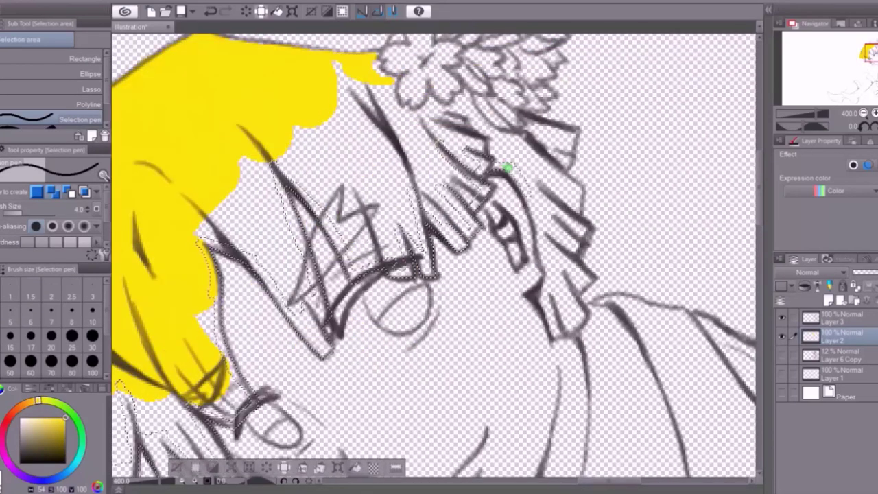
left_click_drag(549, 284, 561, 332)
left_click_drag(557, 205, 569, 212)
left_click_drag(473, 96, 412, 86)
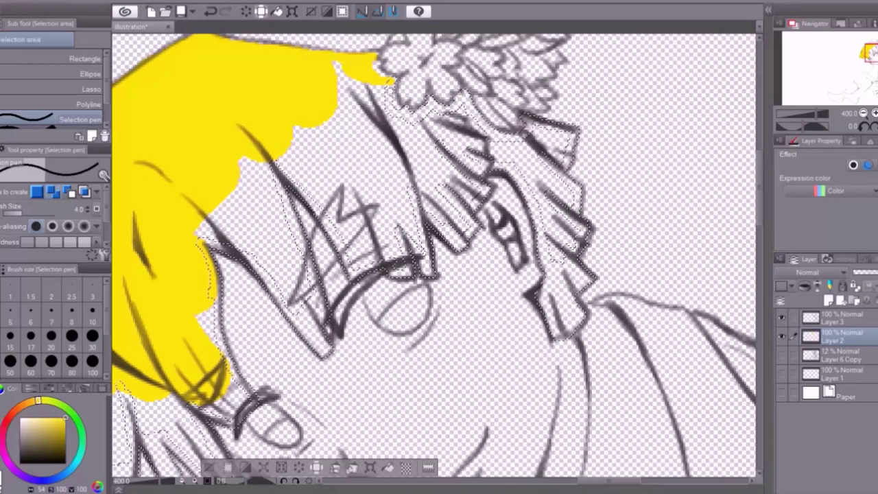
Add the remaining inner areas of the fringe and lower locks to the selection and fill it yellow
scroll(439, 275, "left", 3)
mouse_move(446, 63)
left_mouse_down()
mouse_move(288, 189)
mouse_move(285, 220)
mouse_move(164, 384)
mouse_move(352, 402)
left_mouse_up()
left_click_drag(628, 147, 677, 206)
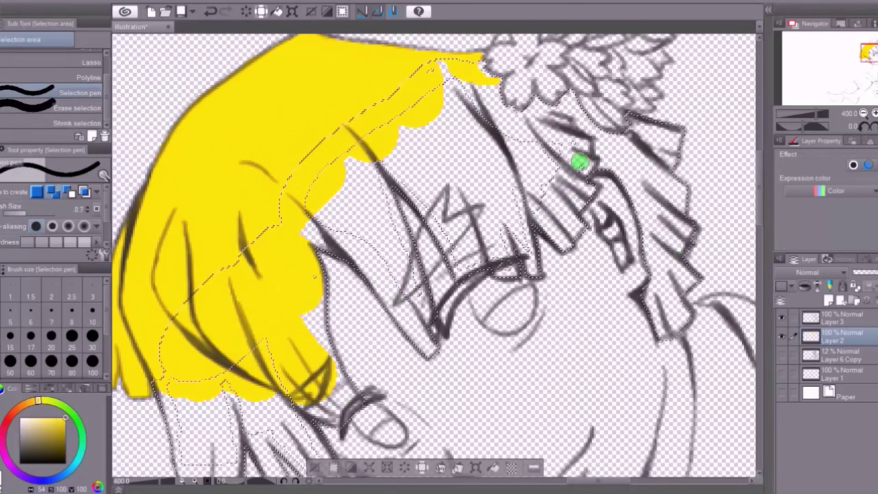
left_click_drag(467, 72, 391, 288)
left_click_drag(404, 127, 453, 240)
scroll(439, 274, "down", 5)
scroll(439, 275, "left", 3)
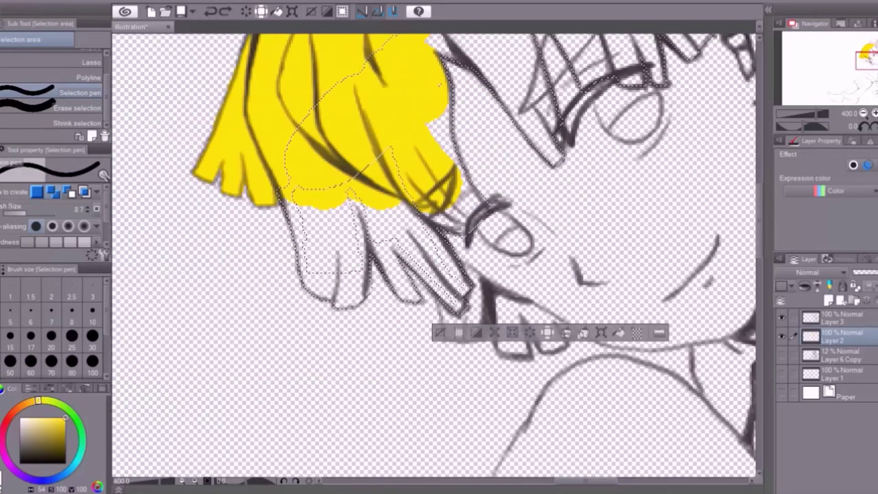
left_click_drag(402, 124, 460, 302)
scroll(439, 274, "up", 3)
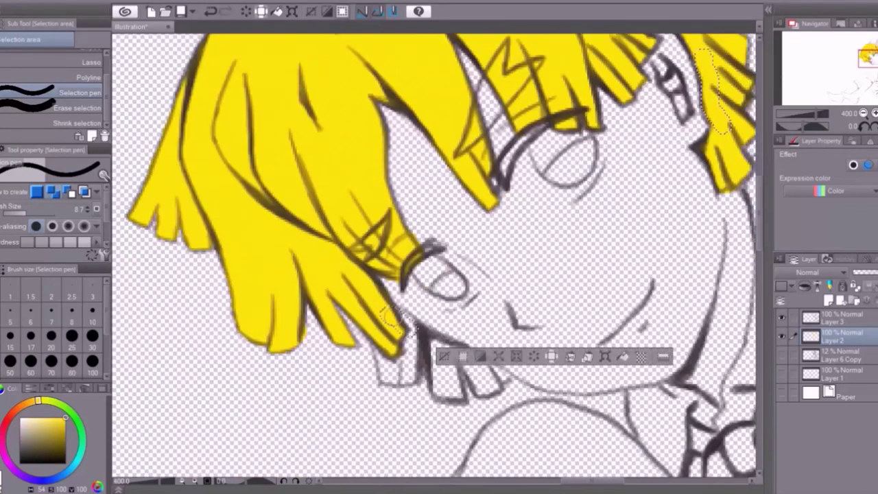
Colour the short hair locks below the cheek yellow
scroll(439, 274, "down", 3)
mouse_move(501, 261)
left_mouse_down()
mouse_move(420, 215)
mouse_move(500, 271)
left_mouse_up()
scroll(439, 274, "up", 3)
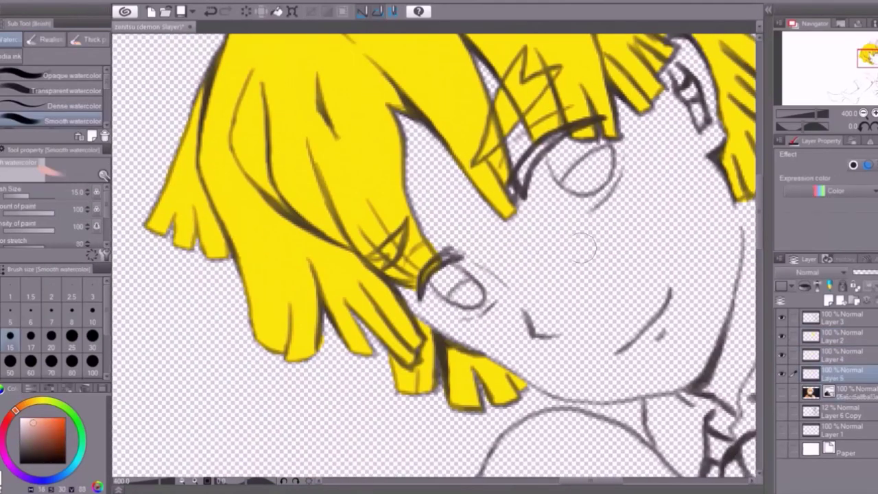
Paint the face, ear and neck a pinkish skin tone on Layer 5 with the Dense watercolor brush
left_click(72, 106)
left_click_drag(411, 171, 563, 275)
left_click_drag(549, 103, 687, 226)
left_click_drag(481, 295, 686, 330)
scroll(514, 274, "right", 5)
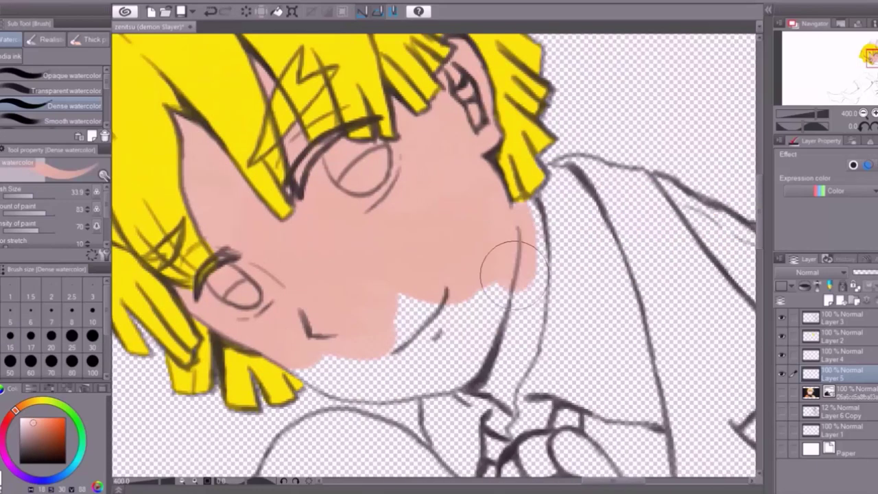
left_click_drag(515, 267, 497, 381)
left_click_drag(338, 332, 226, 312)
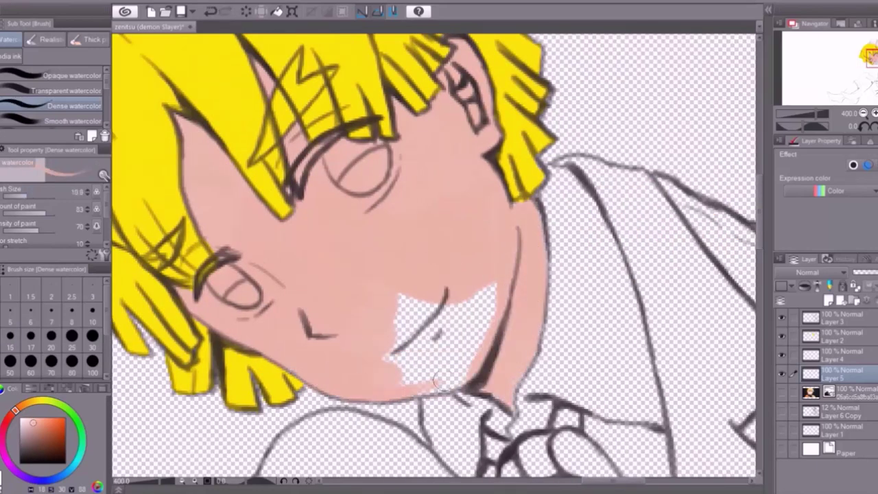
mouse_move(434, 381)
left_mouse_down()
mouse_move(447, 282)
mouse_move(419, 371)
left_mouse_up()
Paint the raised bare knee below the chin in the same skin tone, out to its outline
scroll(419, 309, "down", 5)
scroll(419, 274, "up", 2)
left_click_drag(388, 164, 298, 312)
left_click_drag(384, 206, 378, 299)
left_click_drag(241, 103, 206, 165)
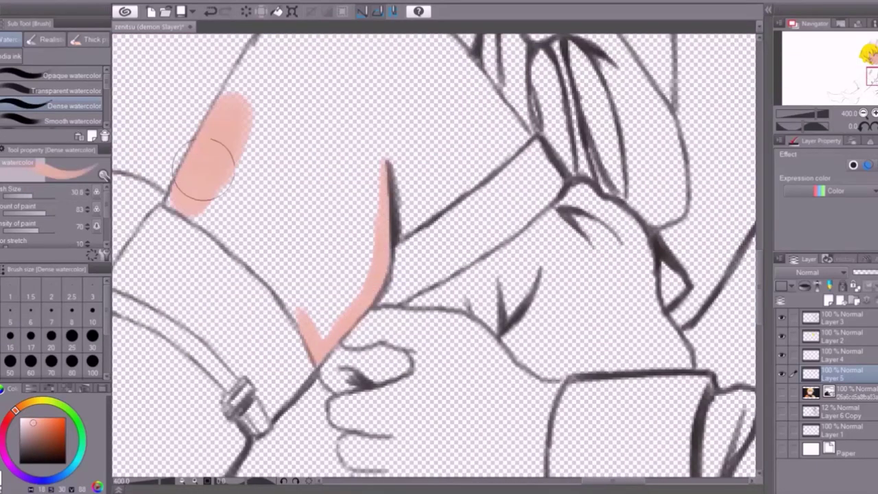
mouse_move(309, 288)
left_mouse_down()
mouse_move(360, 166)
mouse_move(481, 144)
left_mouse_up()
scroll(425, 151, "up", 3)
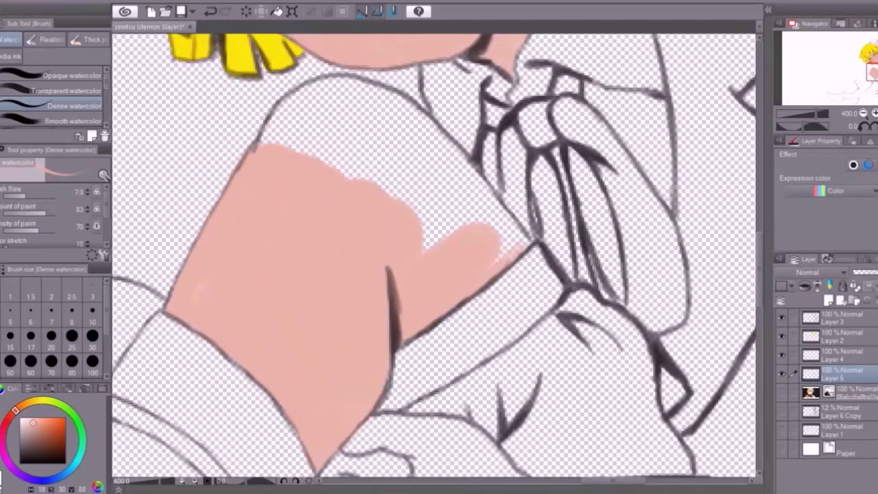
mouse_move(295, 110)
left_mouse_down()
mouse_move(409, 120)
mouse_move(445, 140)
left_mouse_up()
left_click_drag(518, 241, 357, 151)
Paint the other knee, behind the raised leg, in the skin tone
scroll(432, 254, "left", 5)
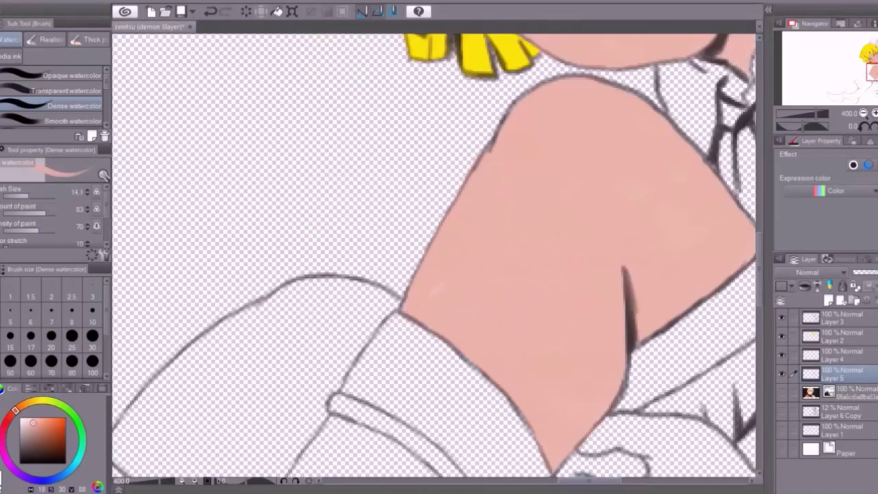
scroll(432, 254, "down", 4)
mouse_move(542, 76)
left_mouse_down()
mouse_move(349, 132)
mouse_move(256, 230)
mouse_move(357, 353)
mouse_move(524, 98)
mouse_move(467, 190)
left_mouse_up()
mouse_move(434, 256)
left_mouse_down()
mouse_move(464, 165)
mouse_move(309, 230)
mouse_move(356, 244)
mouse_move(361, 316)
mouse_move(350, 339)
mouse_move(258, 237)
mouse_move(340, 299)
mouse_move(328, 281)
left_mouse_up()
Paint the fingers of the lower hand and the whole upper fist in the skin tone
scroll(678, 198, "down", 5)
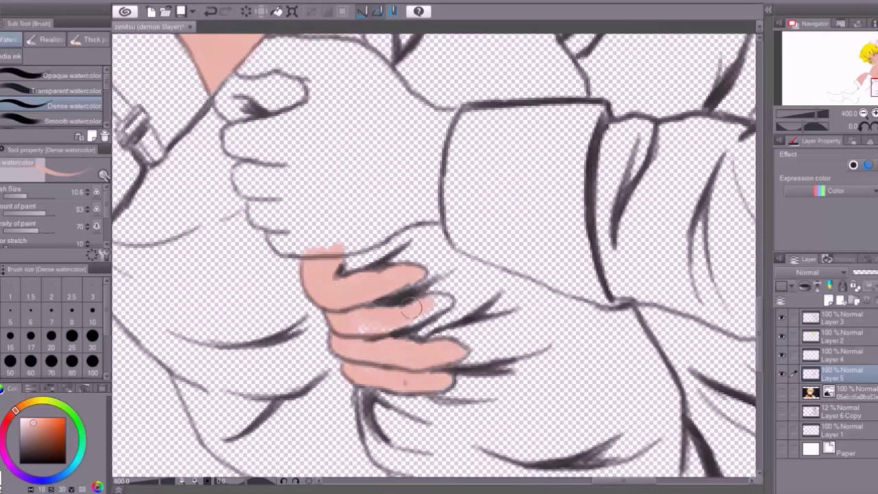
mouse_move(412, 308)
left_mouse_down()
mouse_move(274, 158)
mouse_move(398, 234)
mouse_move(274, 117)
left_mouse_up()
scroll(274, 117, "up", 3)
left_click_drag(260, 165, 343, 137)
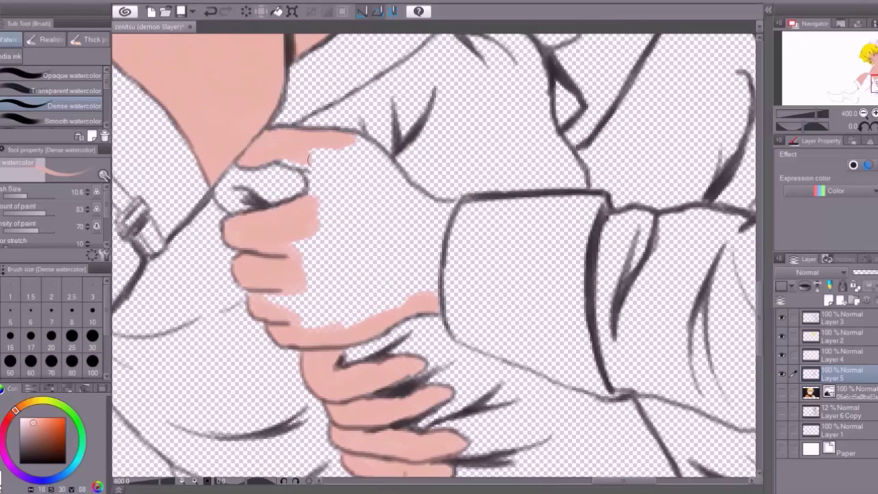
mouse_move(438, 218)
left_mouse_down()
mouse_move(295, 302)
mouse_move(384, 206)
mouse_move(391, 295)
left_mouse_up()
Paint the clothing between the raised knee and the fist dark brown on Layer 4
scroll(391, 295, "up", 5)
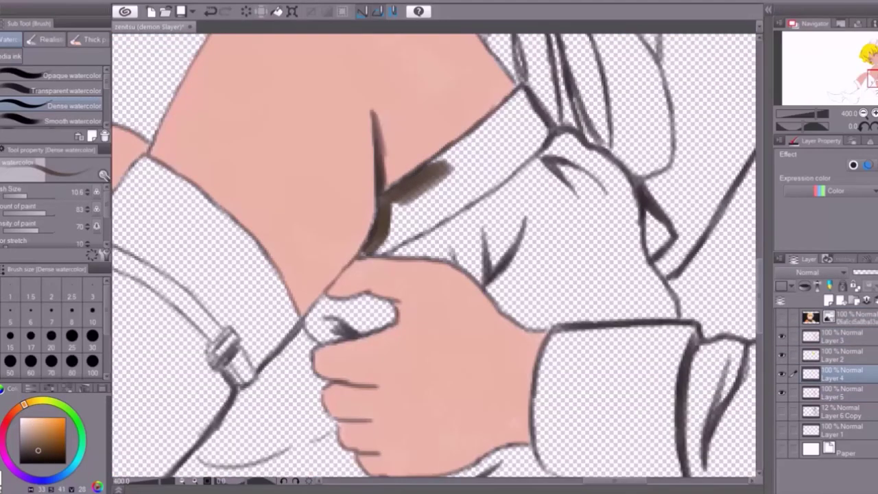
left_click_drag(384, 206, 474, 140)
mouse_move(519, 114)
left_mouse_down()
mouse_move(555, 172)
mouse_move(457, 232)
mouse_move(627, 254)
mouse_move(624, 202)
left_mouse_up()
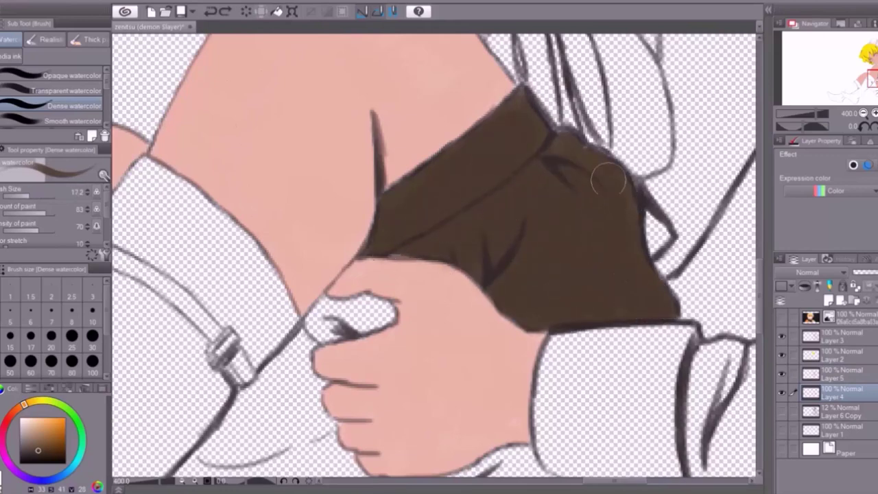
Paint the clothing around and below the hands dark brown, down to its lower rounded end
scroll(608, 179, "down", 3)
left_click_drag(322, 212, 391, 179)
scroll(391, 186, "down", 1)
left_click_drag(370, 148, 178, 305)
left_click_drag(247, 302, 522, 384)
scroll(486, 205, "down", 5)
scroll(569, 295, "right", 3)
left_click_drag(569, 295, 561, 300)
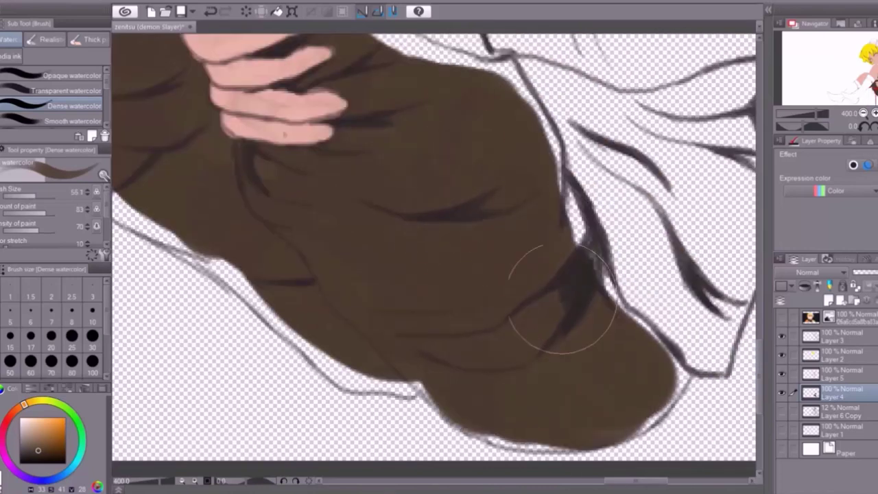
Extend the dark brown with a smaller brush to the garment's lower contour and the edge beside the sleeve
scroll(569, 302, "left", 3)
scroll(569, 304, "up", 3)
scroll(439, 205, "up", 2)
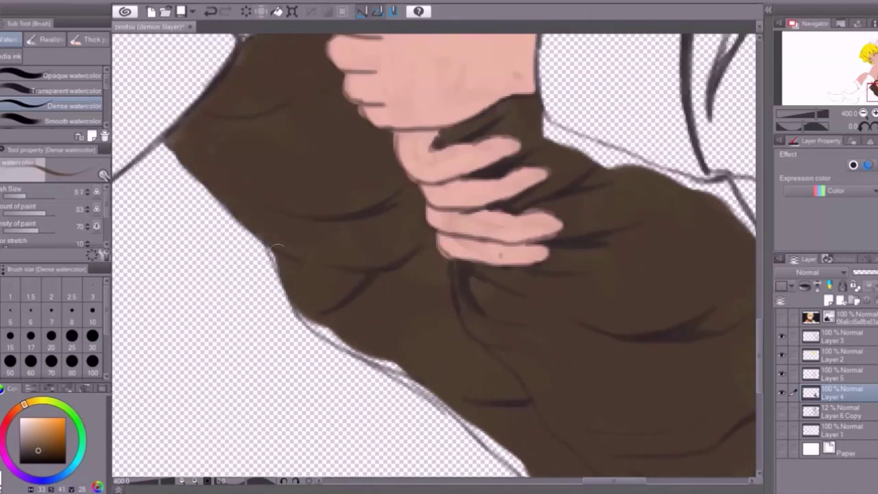
scroll(421, 389, "down", 2)
scroll(575, 410, "down", 2)
scroll(480, 343, "right", 4)
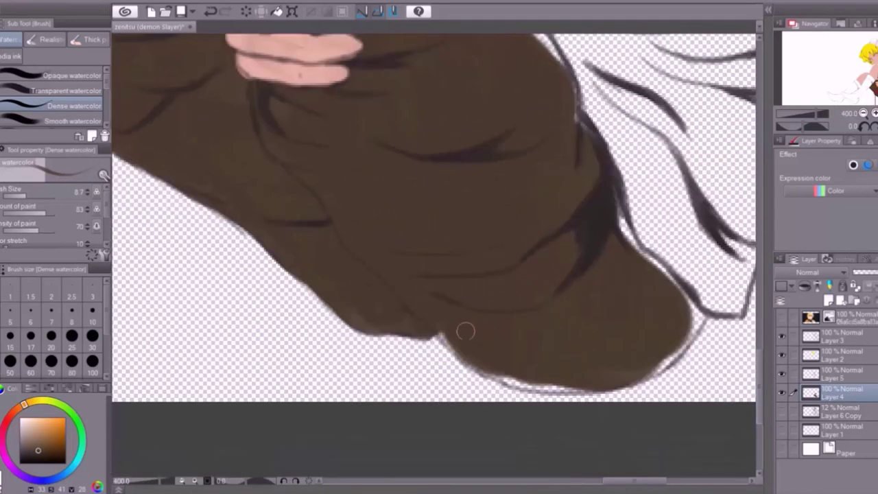
scroll(567, 372, "up", 4)
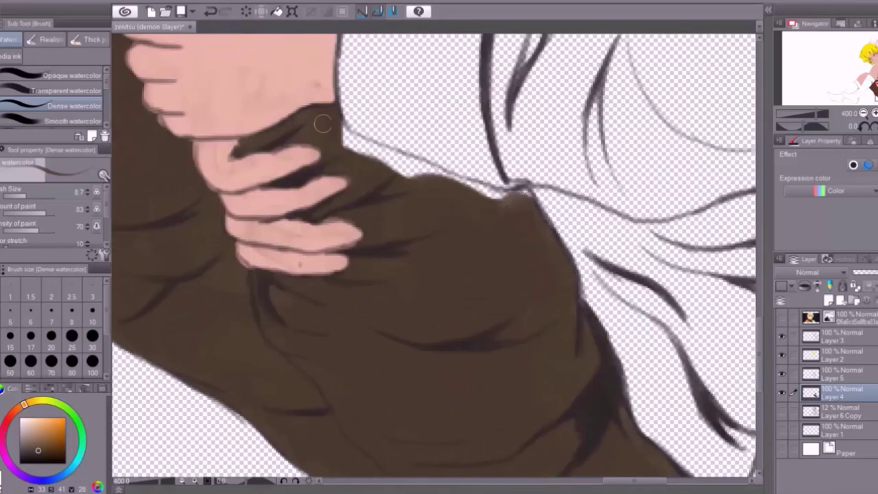
left_click_drag(432, 176, 376, 181)
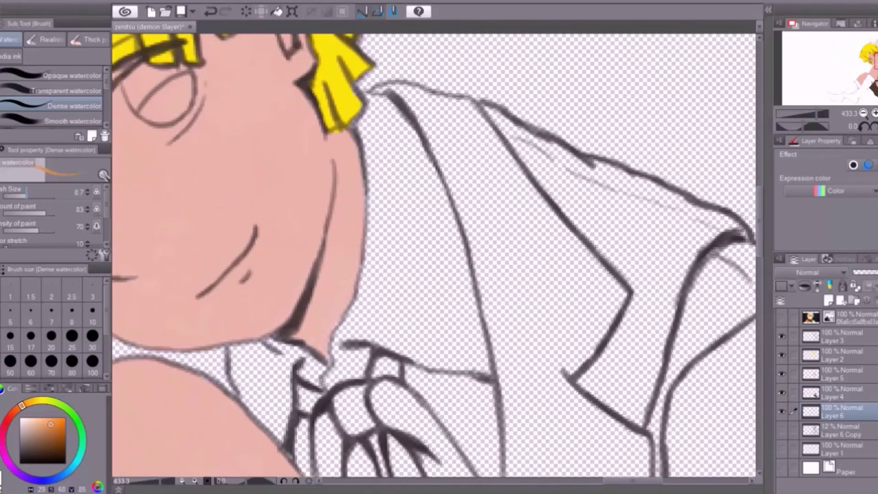
Paint the jacket's collar, lapel and front panel orange on Layer 6, down to the forearm sleeve
mouse_move(384, 85)
left_mouse_down()
mouse_move(460, 206)
mouse_move(495, 172)
mouse_move(480, 302)
mouse_move(492, 144)
mouse_move(604, 288)
mouse_move(563, 374)
mouse_move(521, 384)
left_mouse_up()
scroll(522, 385, "down", 3)
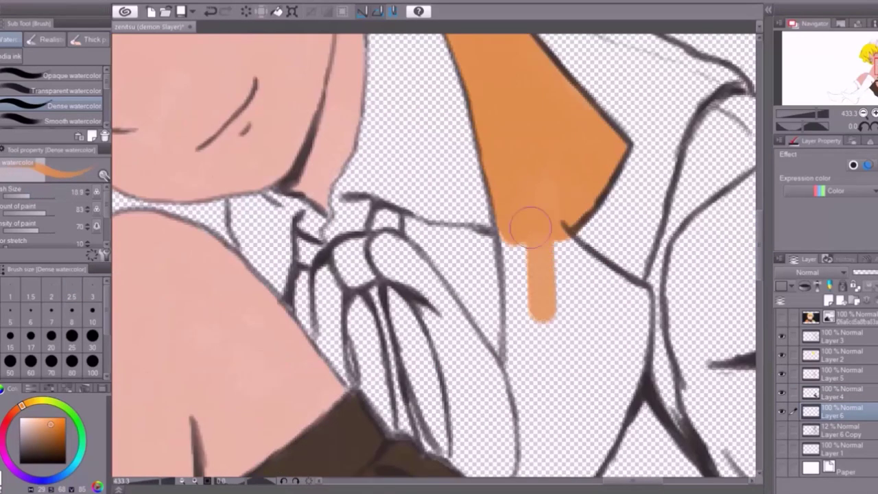
left_click_drag(542, 261, 628, 297)
scroll(628, 296, "down", 3)
mouse_move(549, 193)
left_mouse_down()
mouse_move(529, 323)
mouse_move(604, 206)
mouse_move(617, 343)
left_mouse_up()
scroll(618, 343, "down", 2)
mouse_move(645, 172)
left_mouse_down()
mouse_move(627, 284)
mouse_move(527, 376)
left_mouse_up()
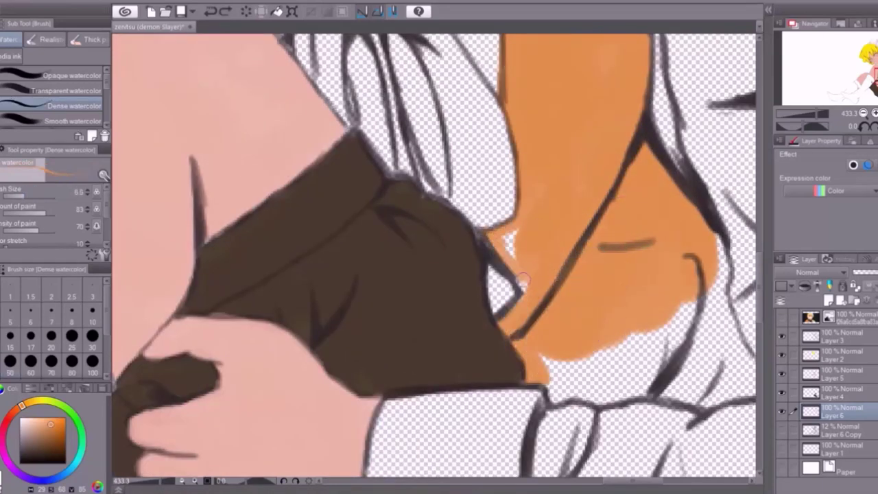
Paint the jacket's shoulder area and fill the lower front along the sleeve with orange
scroll(523, 280, "up", 5)
left_click_drag(652, 171, 618, 343)
left_click_drag(522, 76, 658, 186)
left_click_drag(583, 103, 707, 179)
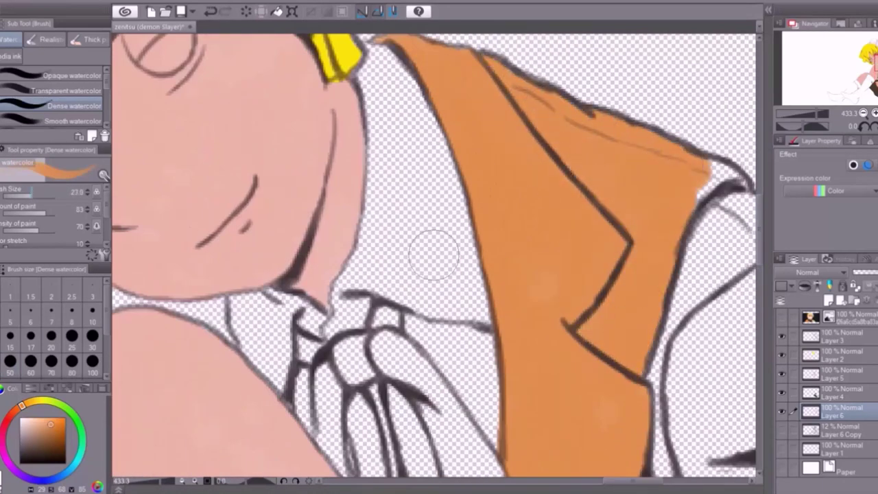
scroll(432, 254, "down", 3)
mouse_move(549, 220)
left_mouse_down()
mouse_move(412, 329)
mouse_move(377, 322)
left_mouse_up()
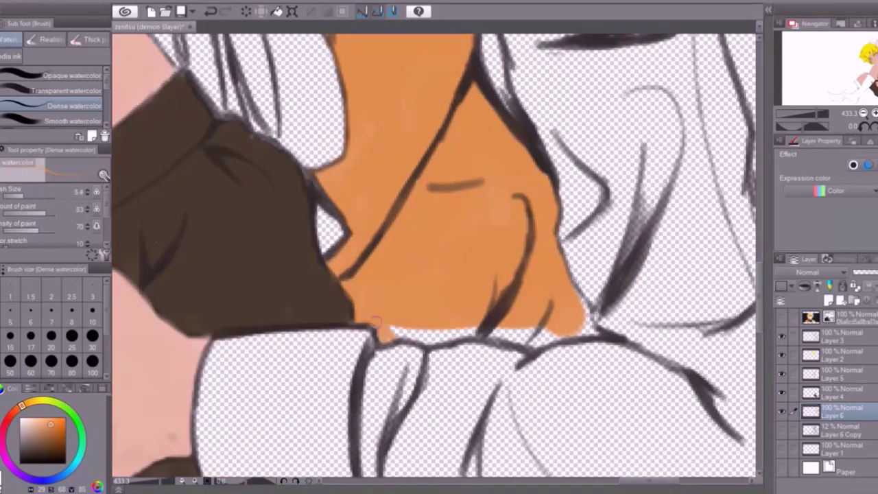
scroll(459, 314, "up", 5)
Paint the jacket tail below the forearm sleeve orange, covering its folds and the strip beside the brown clothing
left_click_drag(429, 185, 532, 415)
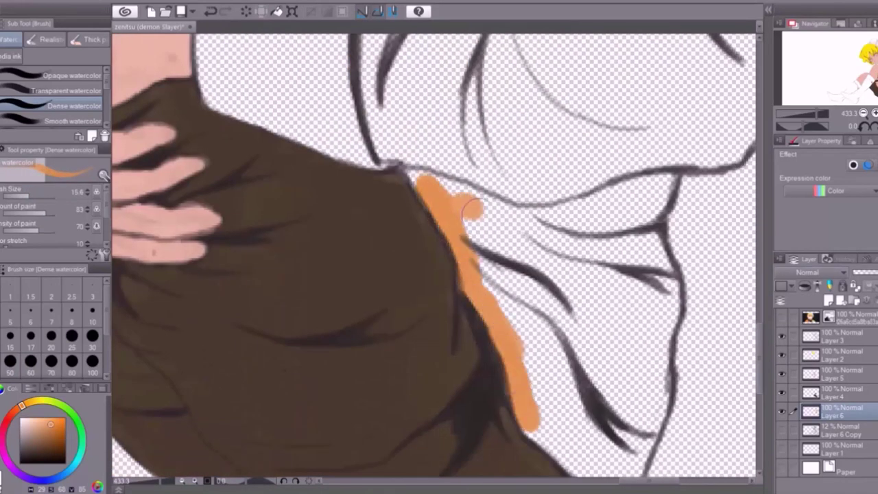
left_click_drag(494, 218, 676, 180)
left_click_drag(508, 233, 641, 371)
scroll(734, 281, "down", 3)
left_click_drag(665, 192, 604, 336)
left_click_drag(583, 192, 542, 364)
left_click_drag(562, 364, 631, 412)
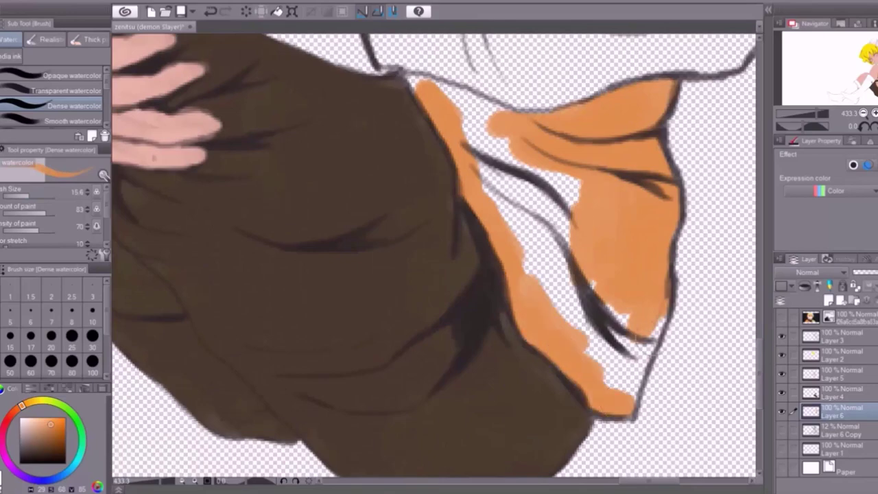
left_click_drag(659, 288, 549, 398)
left_click_drag(563, 193, 501, 302)
left_click_drag(576, 96, 453, 227)
Paint the small hat's crown and brim orange on Layer 6, leaving the hat band uncoloured
scroll(433, 254, "up", 10)
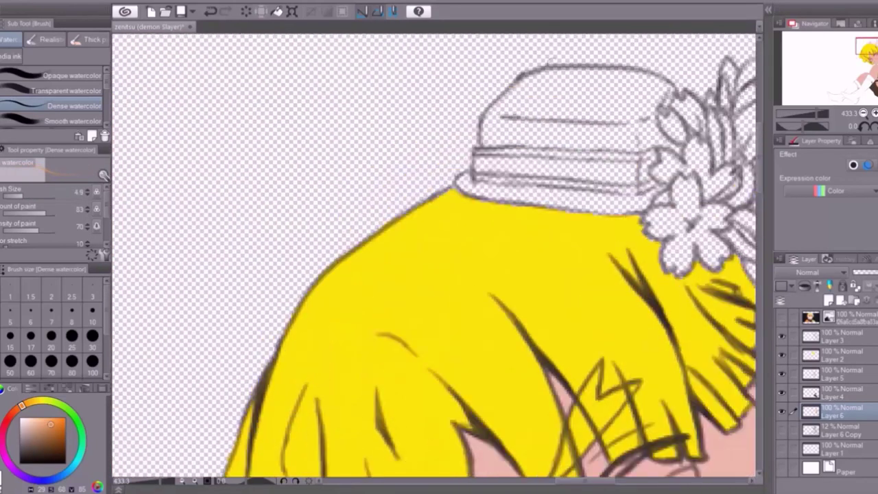
mouse_move(566, 82)
left_mouse_down()
mouse_move(566, 134)
mouse_move(645, 140)
left_mouse_up()
left_click_drag(576, 90, 490, 138)
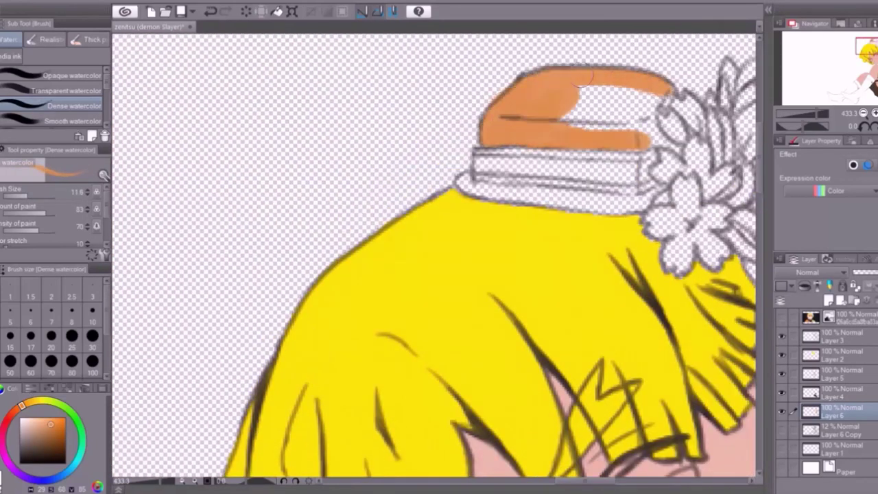
left_click_drag(652, 96, 570, 124)
left_click_drag(491, 194, 595, 196)
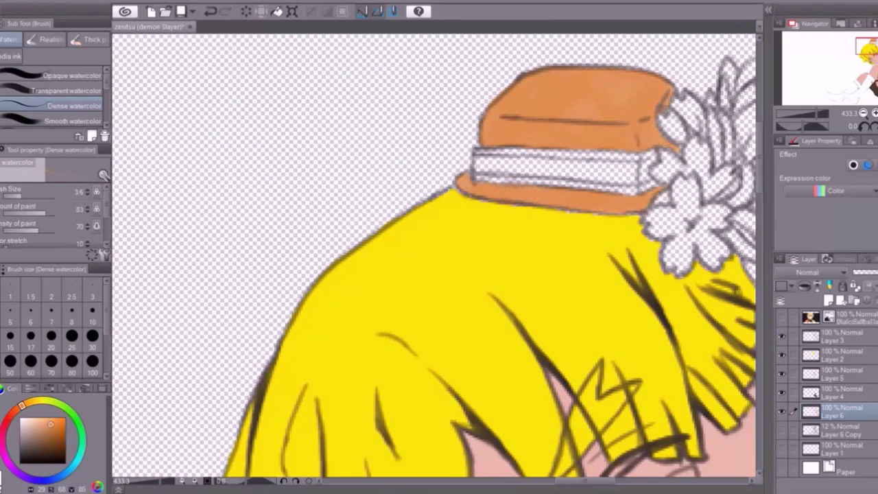
Add a new layer and paint the front leg's stocking near-black below the garter strap
scroll(434, 256, "down", 15)
key("ctrl+shift+n")
left_click_drag(412, 227, 322, 384)
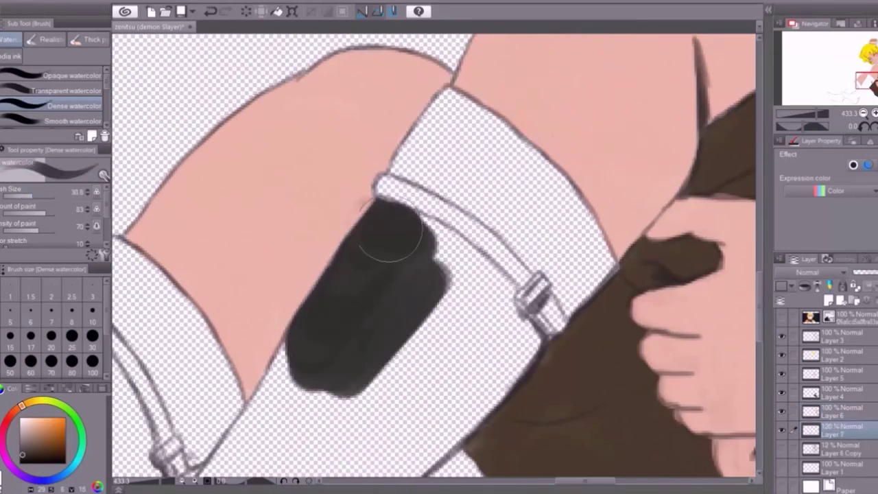
scroll(433, 255, "down", 5)
left_click_drag(384, 137, 179, 329)
left_click_drag(206, 295, 192, 398)
Extend the near-black stocking colour over the ankle and foot out to the toes
scroll(433, 256, "down", 10)
mouse_move(659, 103)
left_mouse_down()
mouse_move(418, 373)
mouse_move(271, 223)
mouse_move(518, 206)
mouse_move(402, 226)
mouse_move(158, 164)
mouse_move(522, 62)
mouse_move(299, 285)
left_mouse_up()
key("ctrl+z")
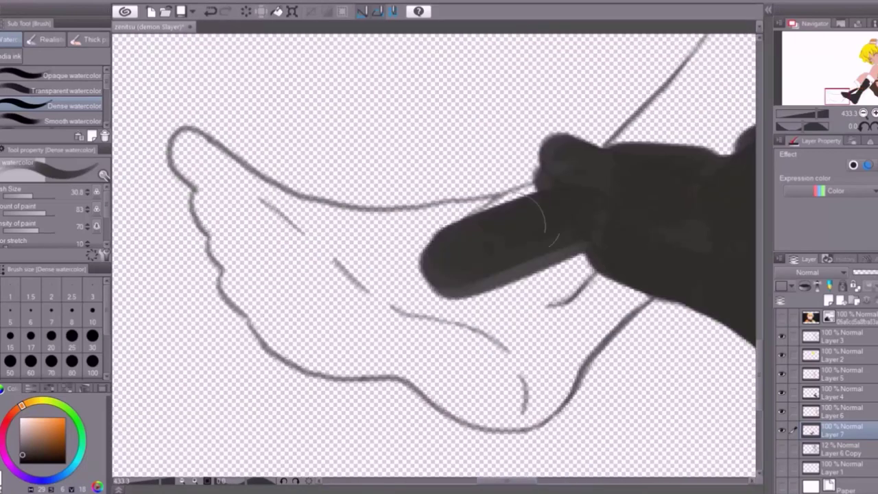
mouse_move(490, 235)
left_mouse_down()
mouse_move(558, 334)
mouse_move(481, 383)
mouse_move(405, 288)
left_mouse_up()
mouse_move(196, 157)
left_mouse_down()
mouse_move(245, 284)
mouse_move(421, 353)
mouse_move(294, 226)
mouse_move(270, 303)
left_mouse_up()
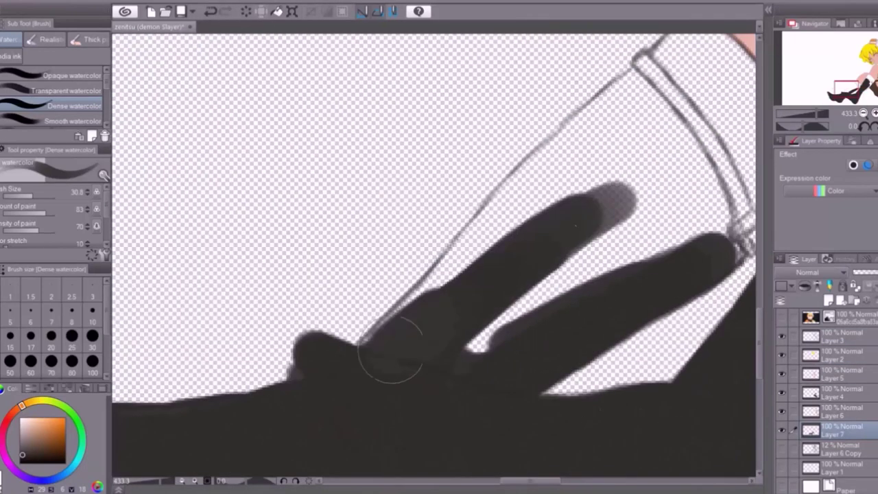
Fill the rear leg's stocking near-black from the ankle up to the garter strap
mouse_move(386, 353)
left_mouse_down()
mouse_move(588, 134)
mouse_move(330, 391)
mouse_move(116, 387)
left_mouse_up()
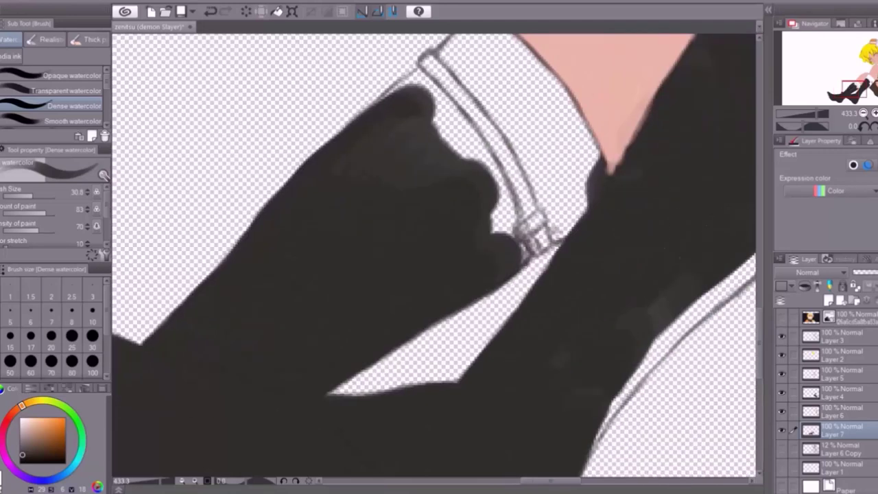
left_click_drag(412, 103, 536, 75)
mouse_move(748, 240)
left_mouse_down()
mouse_move(515, 295)
mouse_move(618, 151)
left_mouse_up()
scroll(434, 255, "down", 2)
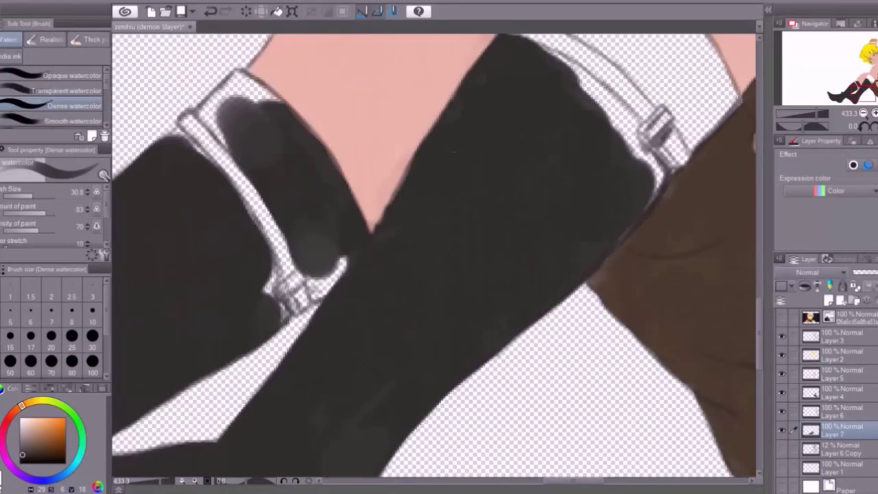
Paint the stocking cuffs above the garter straps near-black on both legs
left_click_drag(240, 117, 315, 260)
key("e")
scroll(434, 255, "up", 2)
key("b")
left_click_drag(617, 123, 714, 227)
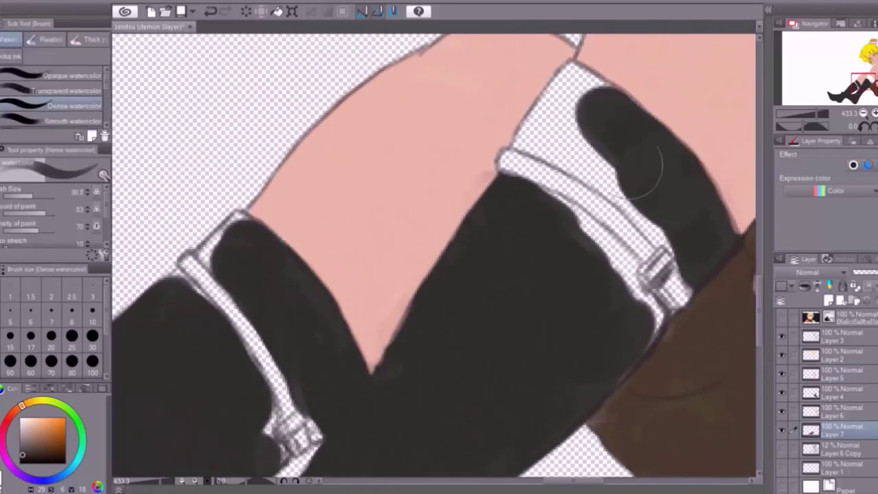
left_click_drag(521, 138, 603, 84)
Refine the near-black edges around both garter straps and buckles with a smaller brush and the hard eraser
key("alt+[")
key("alt+[")
key("alt+[")
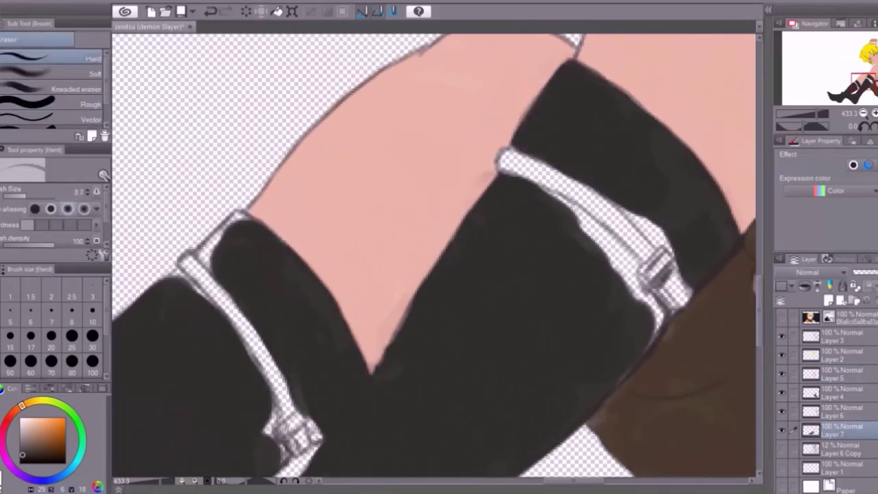
key("b")
scroll(433, 255, "down", 5)
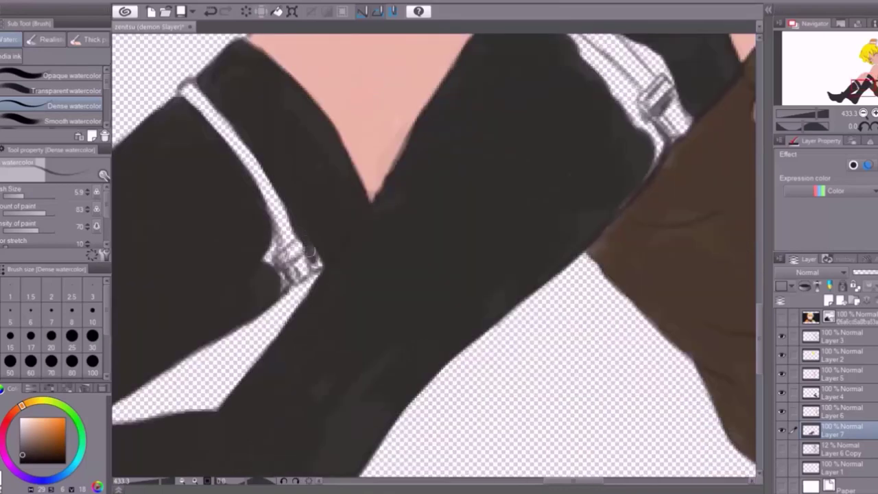
scroll(407, 216, "up", 3)
key("bracketleft")
key("bracketleft")
key("bracketleft")
key("bracketleft")
key("bracketleft")
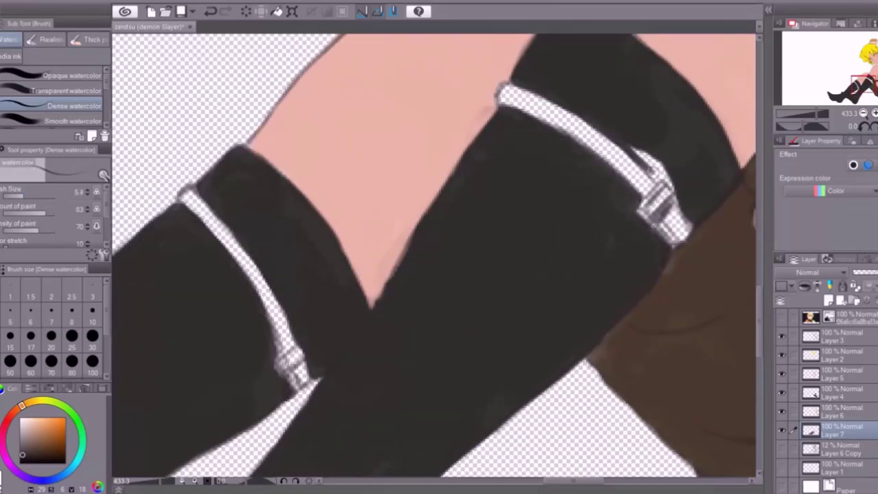
key("alt+bracketright")
key("alt+bracketright")
key("alt+bracketright")
key("e")
Paint the whites, brown irises and pupils of both eyes on new clipped layers, using the reference image's colours
scroll(636, 244, "up", 10)
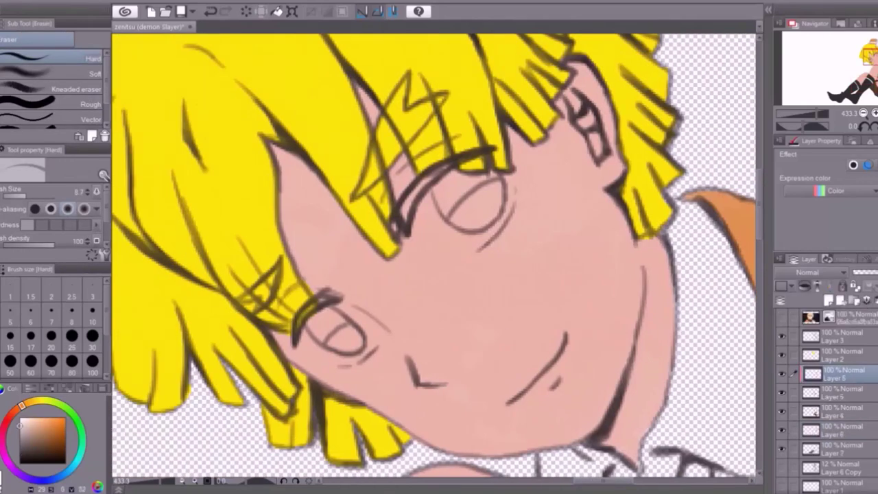
key("b")
left_click_drag(304, 350, 358, 343)
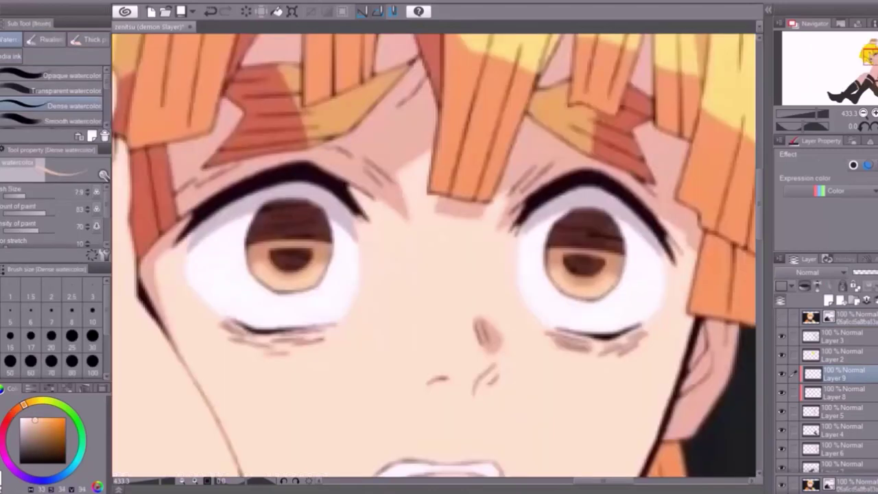
left_click_drag(489, 196, 468, 221)
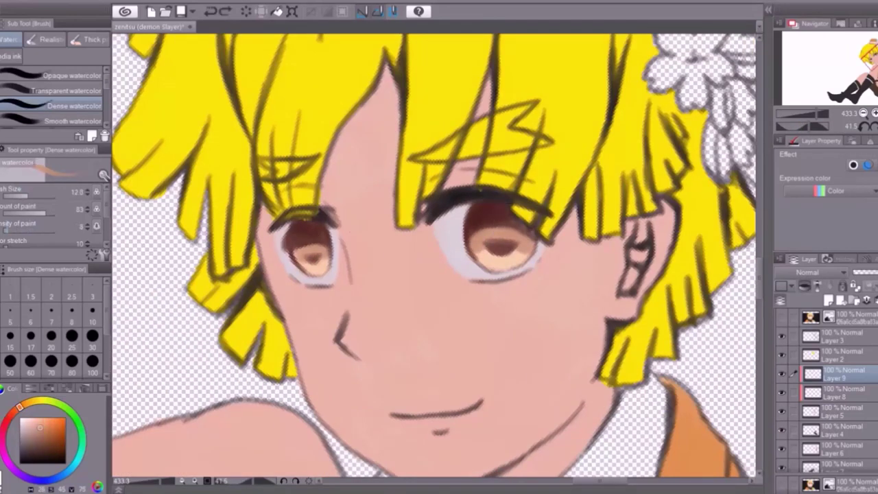
key("e")
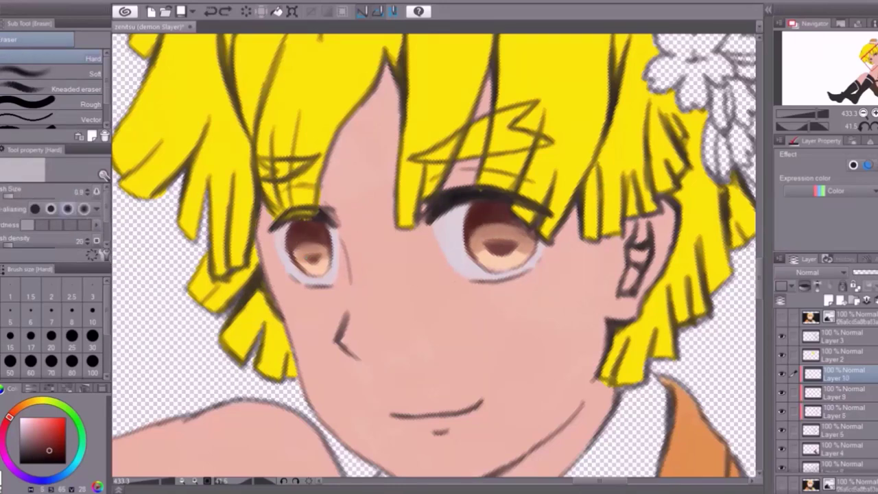
Paint the flower cluster on the hat pinkish red on Layer 11
key("b")
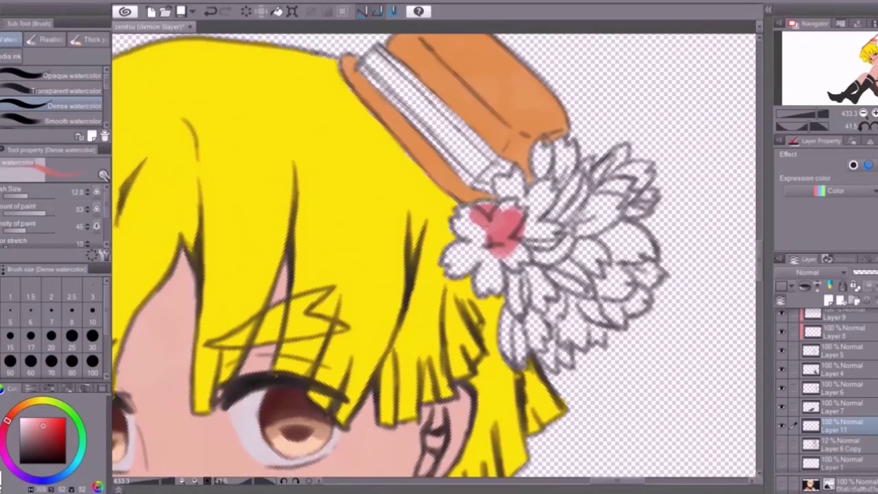
mouse_move(504, 216)
left_mouse_down()
mouse_move(542, 254)
mouse_move(549, 309)
mouse_move(524, 319)
left_mouse_up()
mouse_move(590, 275)
left_mouse_down()
mouse_move(474, 261)
mouse_move(617, 206)
mouse_move(638, 288)
left_mouse_up()
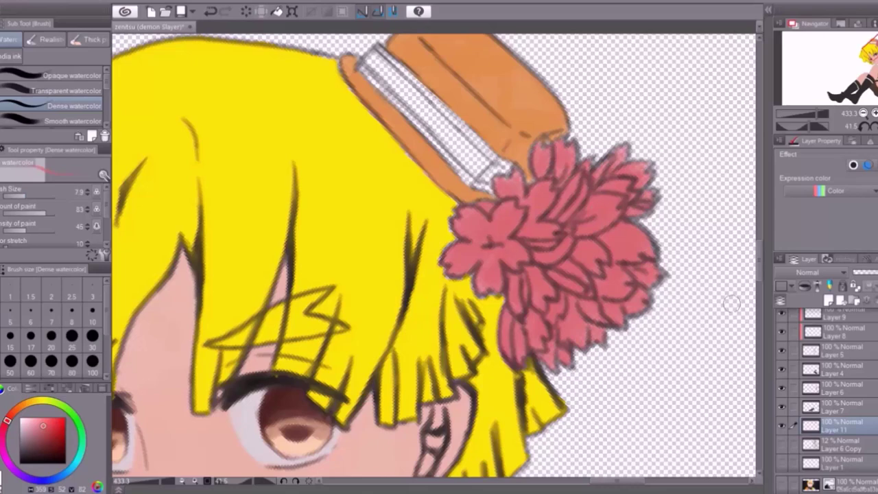
Return to the hair on Layer 2 with the sampled yellow and touch up the area beside the flowers
mouse_move(731, 304)
left_mouse_down()
mouse_move(549, 275)
mouse_move(411, 320)
left_mouse_up()
left_click(334, 81, "ctrl+shift")
left_click(335, 81, "alt")
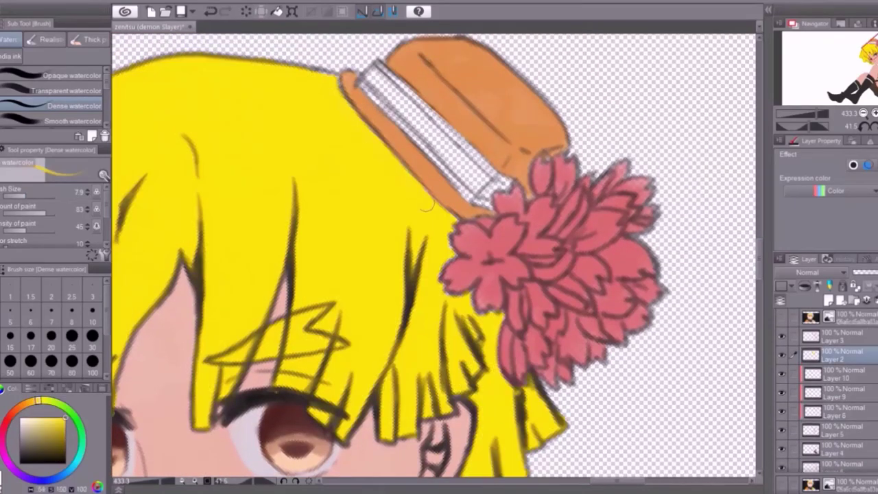
Paint the hat band black on Layer 12 and its thin edge stripes yellow on another new layer
left_click(503, 126, "ctrl+shift")
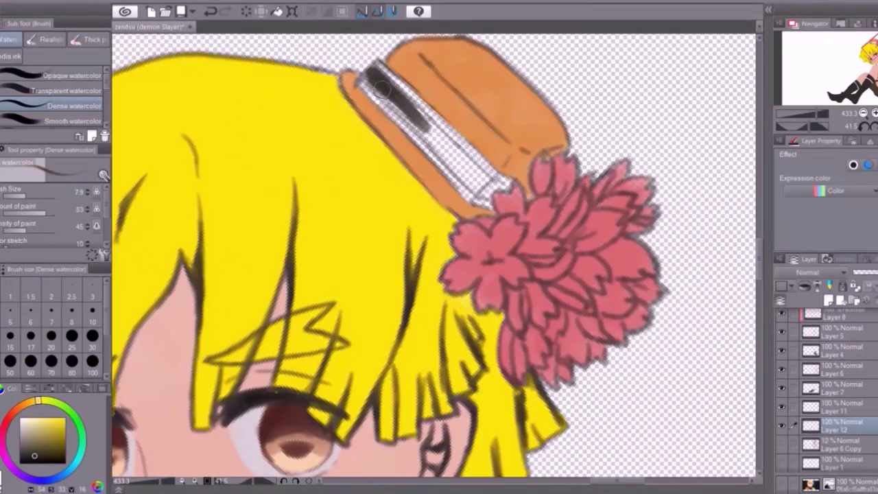
left_click_drag(382, 88, 488, 187)
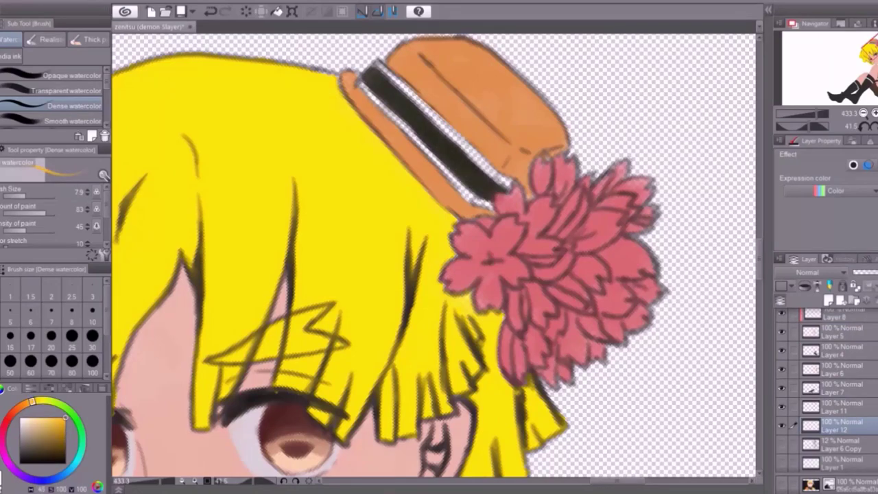
key("ctrl+shift+n")
Paint the garter straps and buckles on both stockings orange-brown on Layer 14
scroll(436, 259, "down", 5)
scroll(437, 259, "up", 3)
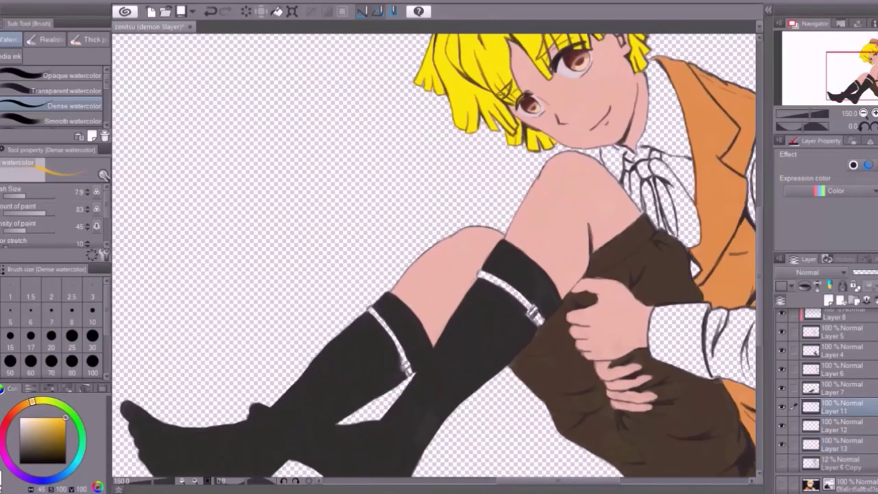
scroll(438, 319, "down", 3)
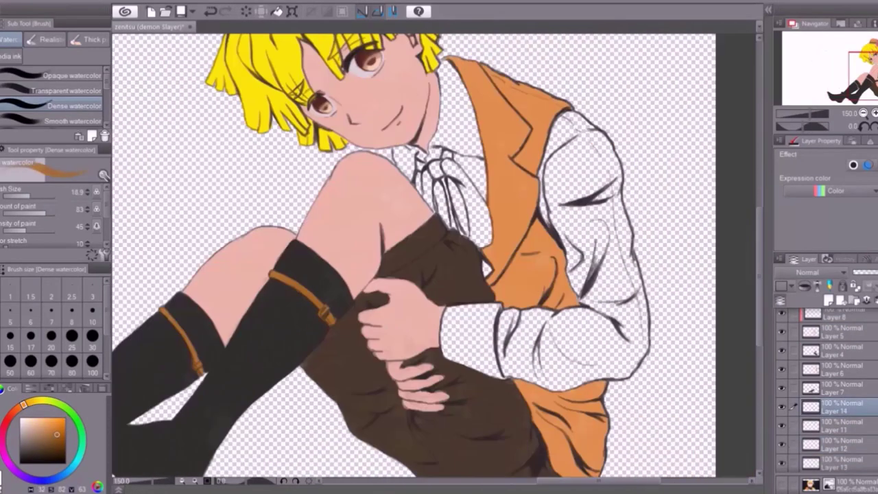
Paint the neck bow's knot, loops and hanging ends orange-brown on Layer 14
scroll(438, 319, "up", 5)
left_click_drag(254, 175, 412, 216)
mouse_move(412, 216)
left_mouse_down()
mouse_move(434, 257)
mouse_move(445, 344)
left_mouse_up()
mouse_move(419, 233)
left_mouse_down()
mouse_move(480, 192)
mouse_move(522, 323)
mouse_move(584, 419)
mouse_move(503, 260)
mouse_move(584, 336)
left_mouse_up()
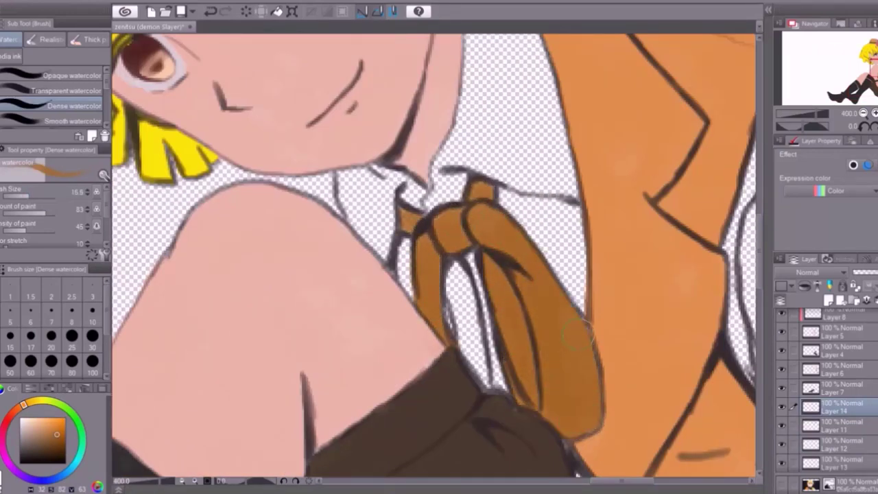
left_click_drag(473, 261, 460, 385)
Fill the shirt's collar, chest, cuff and sleeve with off-white on Layer 15
scroll(460, 384, "down", 3)
left_click_drag(590, 371, 552, 242)
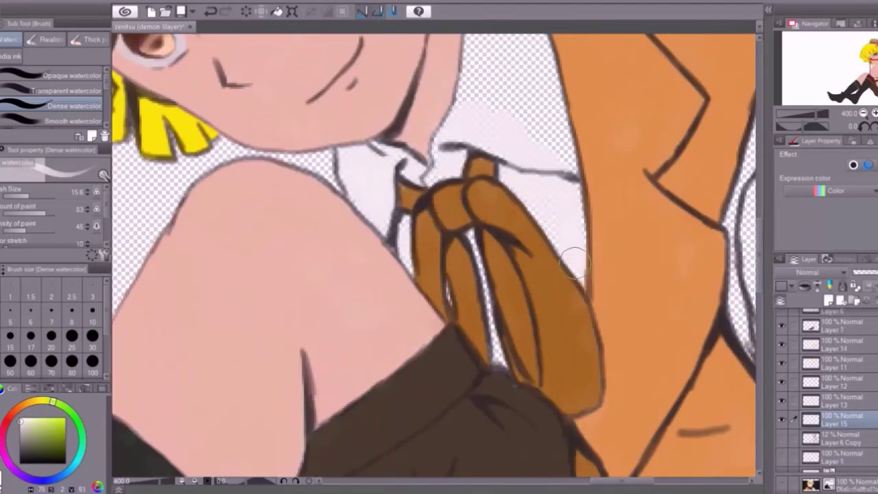
scroll(552, 327, "up", 3)
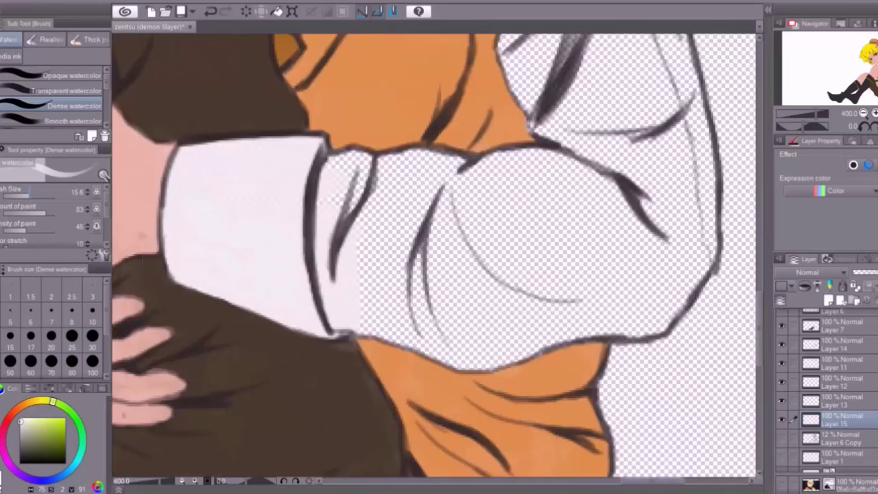
left_click_drag(480, 206, 439, 295)
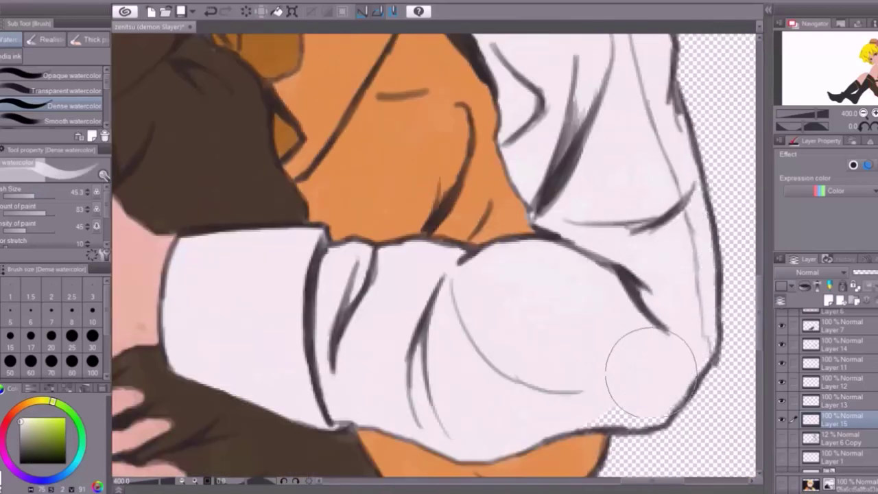
scroll(651, 372, "down", 5)
Airbrush an orange gradient onto the hair tips and fringe on clipped Layer 16 with the Soft airbrush
scroll(480, 199, "up", 3)
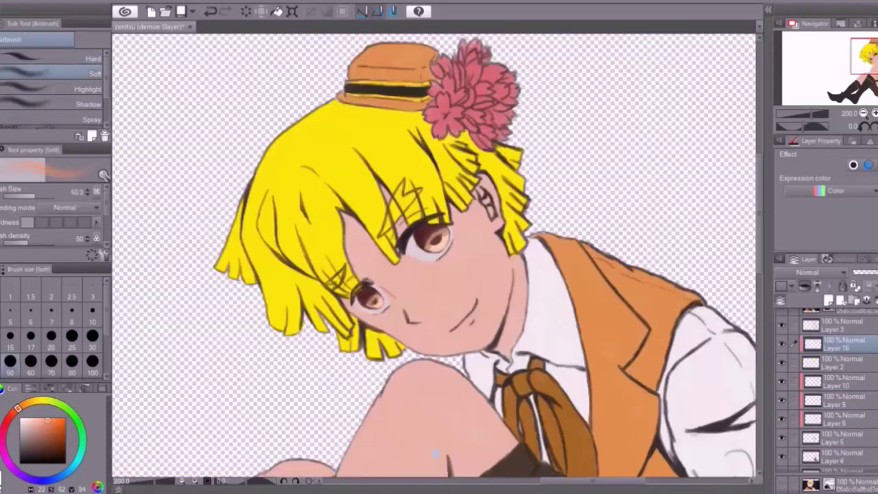
mouse_move(326, 257)
left_mouse_down()
mouse_move(407, 343)
mouse_move(522, 185)
mouse_move(412, 206)
mouse_move(473, 158)
mouse_move(270, 276)
mouse_move(371, 376)
left_mouse_up()
scroll(434, 256, "up", 1)
Shade the irises and brighten the eye whites with a small soft airbrush on a new clipped layer above Layer 10
left_click(843, 382)
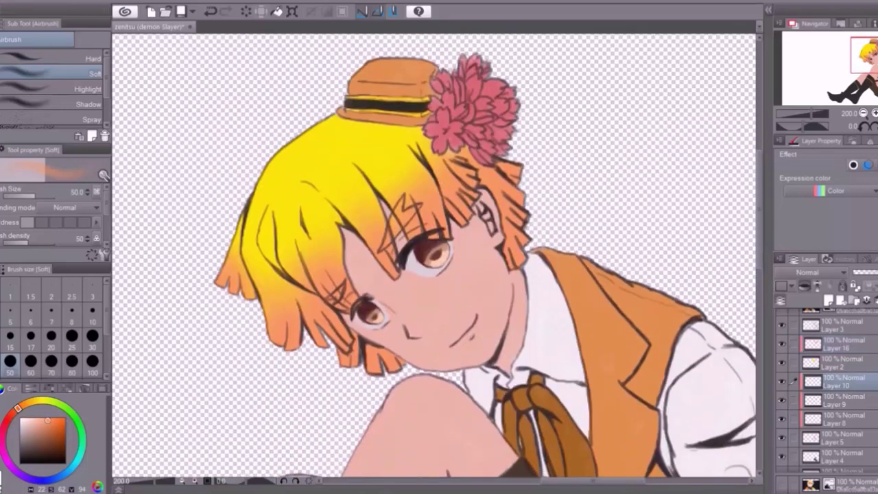
scroll(364, 323, "up", 2)
left_click_drag(280, 349, 357, 364)
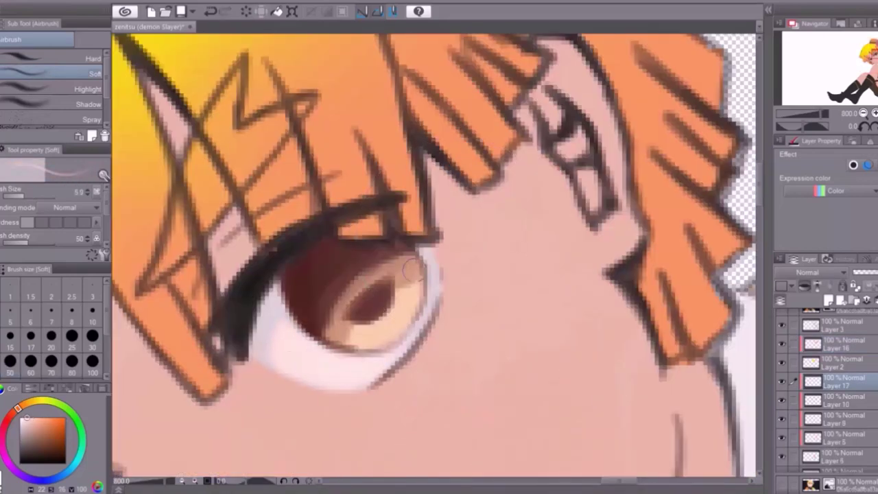
scroll(333, 301, "up", 2)
scroll(333, 302, "up", 3)
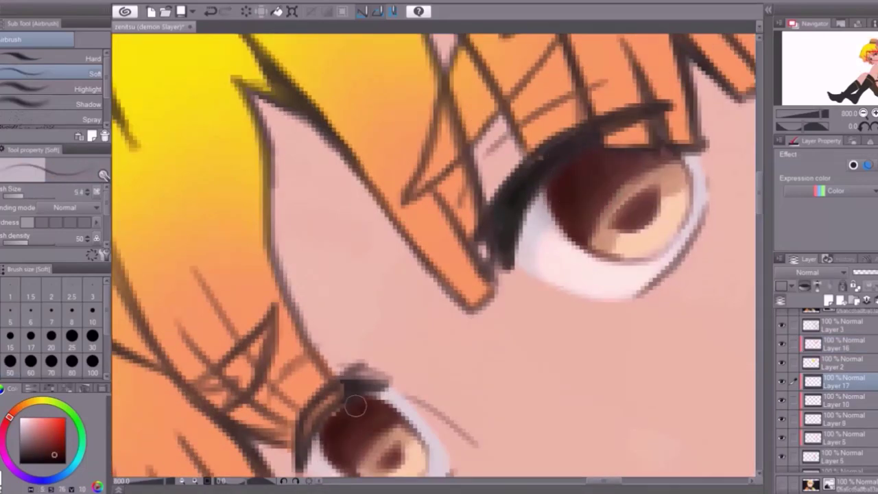
scroll(534, 206, "down", 3)
scroll(413, 396, "up", 3)
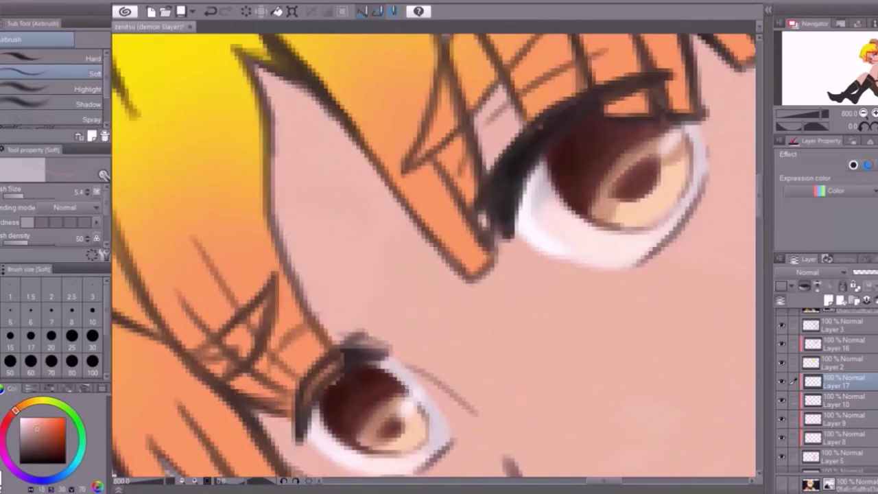
Airbrush soft pink around the eyes and pale skin highlights over the cheeks, forehead and chin on Layer 17
scroll(664, 221, "down", 2)
scroll(664, 221, "up", 1)
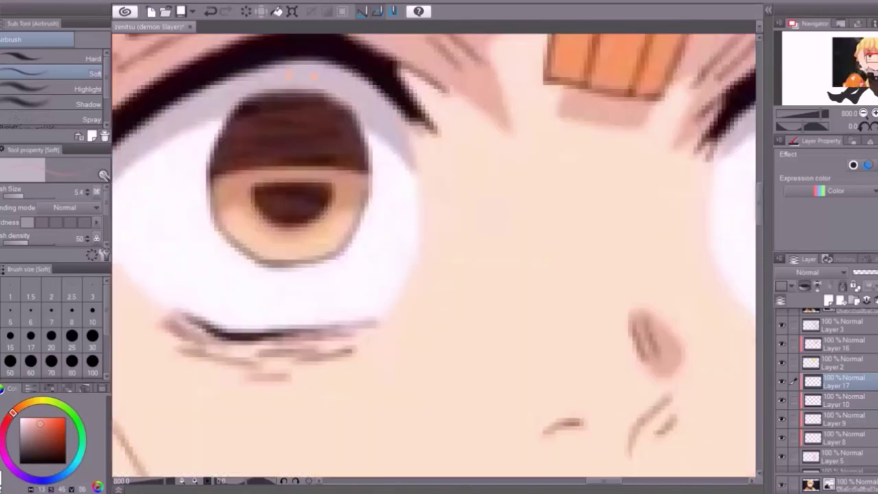
scroll(664, 221, "up", 1)
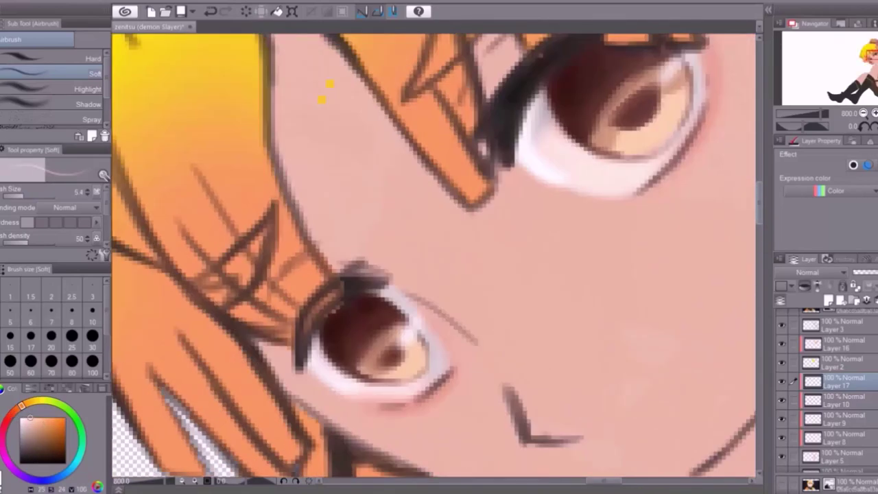
scroll(448, 176, "down", 1)
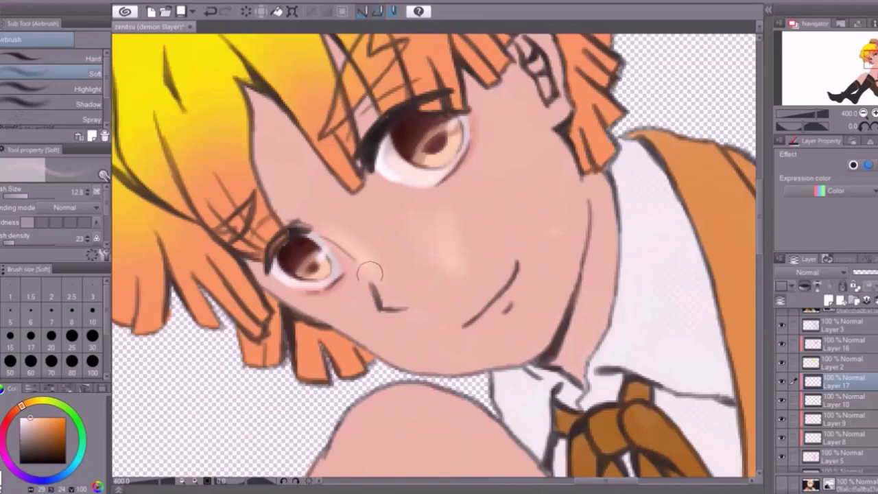
mouse_move(367, 260)
left_mouse_down()
mouse_move(558, 288)
mouse_move(569, 353)
left_mouse_up()
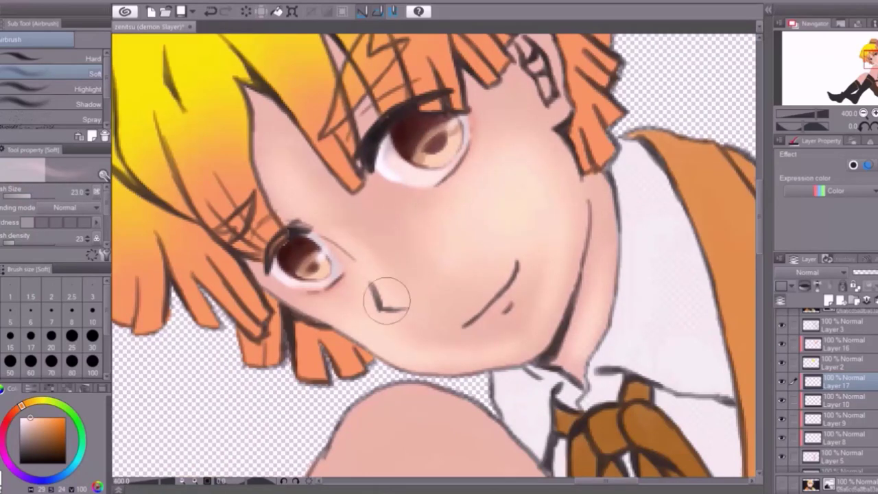
mouse_move(494, 206)
left_mouse_down()
mouse_move(526, 177)
mouse_move(467, 172)
left_mouse_up()
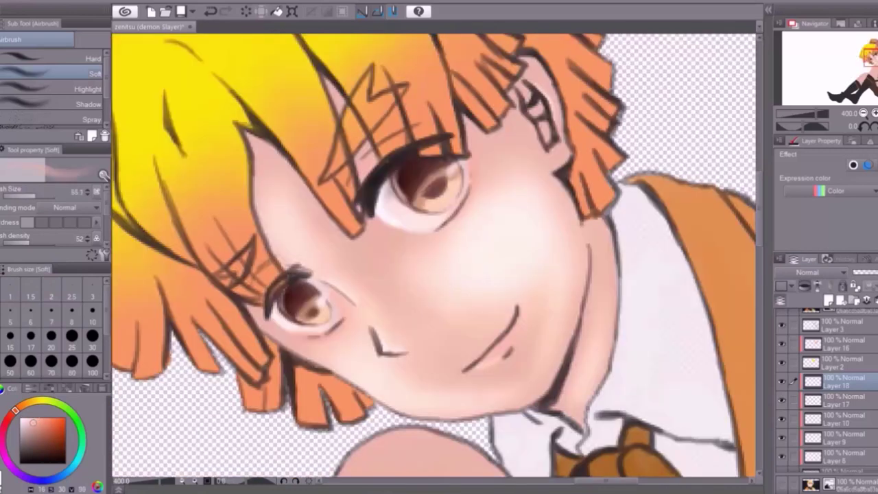
Shade the neck, ear, lips and skin below the fringe with darker reddish skin tones on Layers 18 to 20
mouse_move(592, 237)
left_mouse_down()
mouse_move(572, 274)
mouse_move(570, 385)
mouse_move(590, 351)
left_mouse_up()
key("bracketleft")
key("bracketleft")
key("bracketleft")
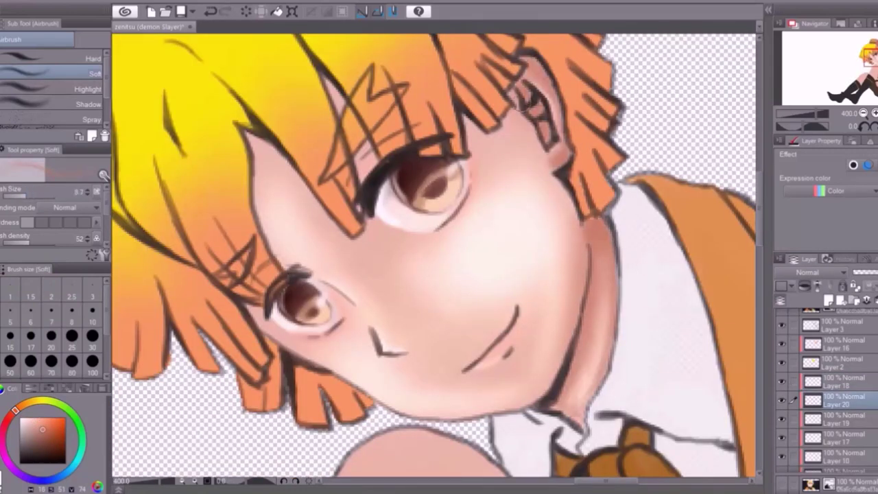
mouse_move(275, 254)
left_mouse_down()
mouse_move(265, 117)
mouse_move(294, 245)
left_mouse_up()
key("bracketright")
mouse_move(384, 329)
left_mouse_down()
mouse_move(348, 273)
mouse_move(555, 257)
left_mouse_up()
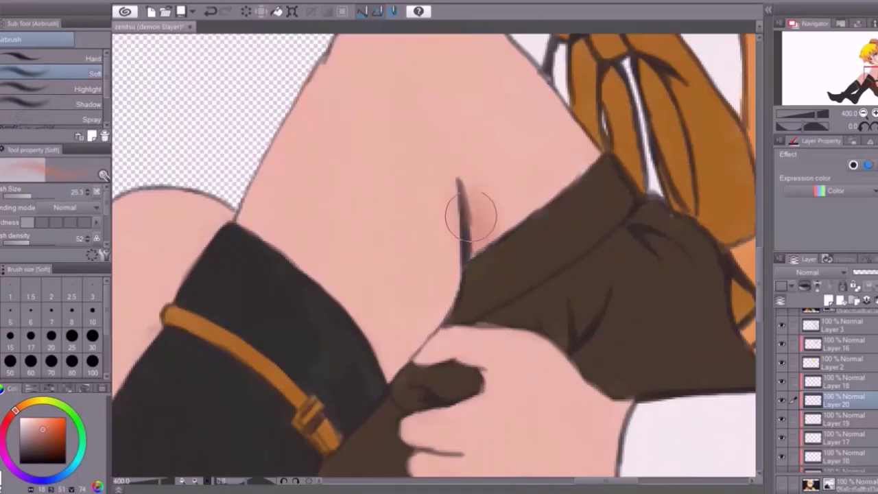
Airbrush reddish shadows and pale highlights onto the bare legs, knees, hands and fingers on Layer 20
left_click_drag(477, 212, 434, 215)
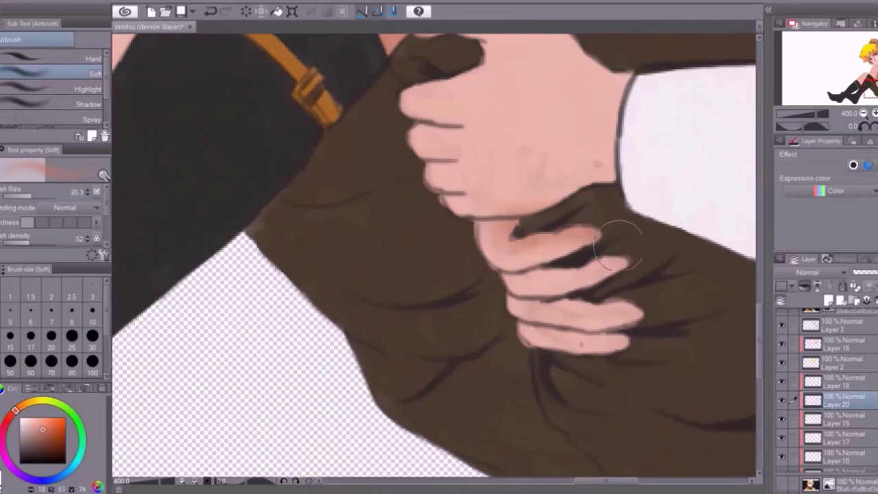
left_click_drag(604, 323, 491, 158)
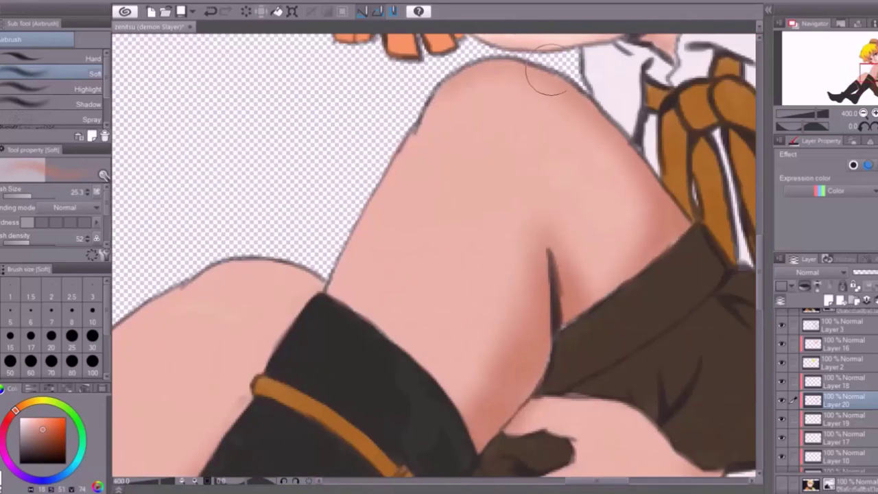
mouse_move(590, 103)
left_mouse_down()
mouse_move(646, 222)
mouse_move(496, 229)
left_mouse_up()
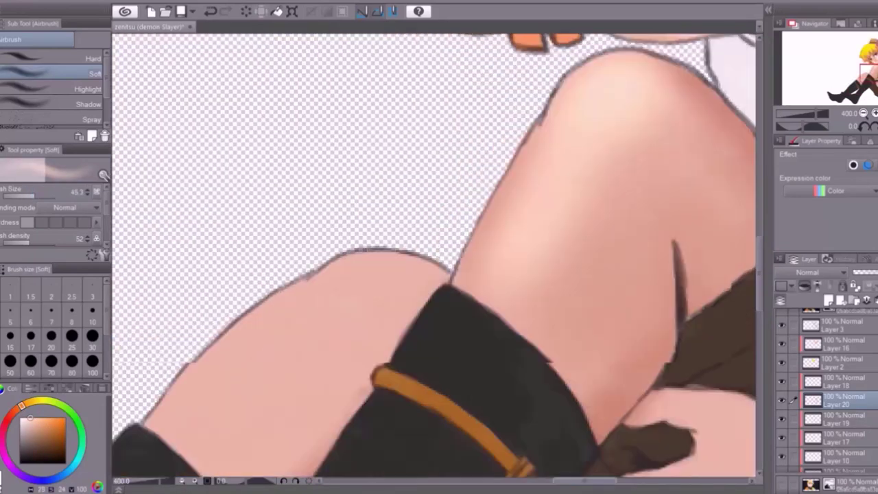
left_click_drag(677, 108, 693, 165)
left_click_drag(357, 199, 324, 235)
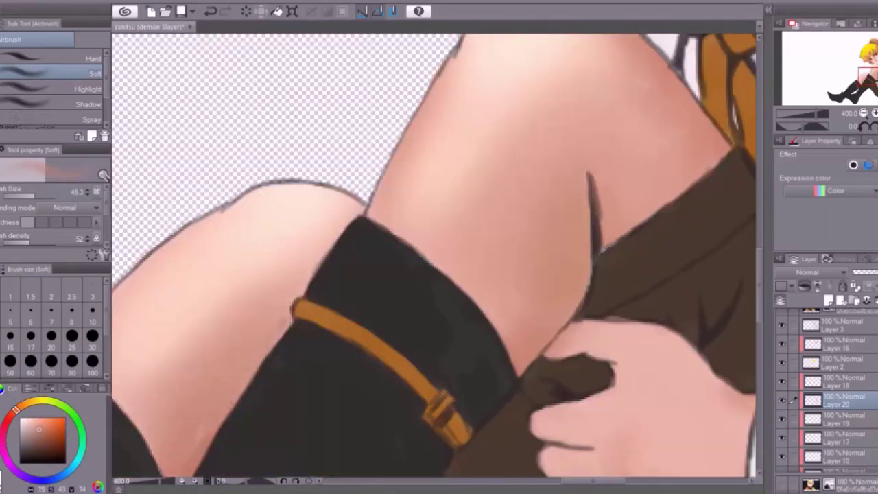
left_click_drag(199, 258, 171, 292)
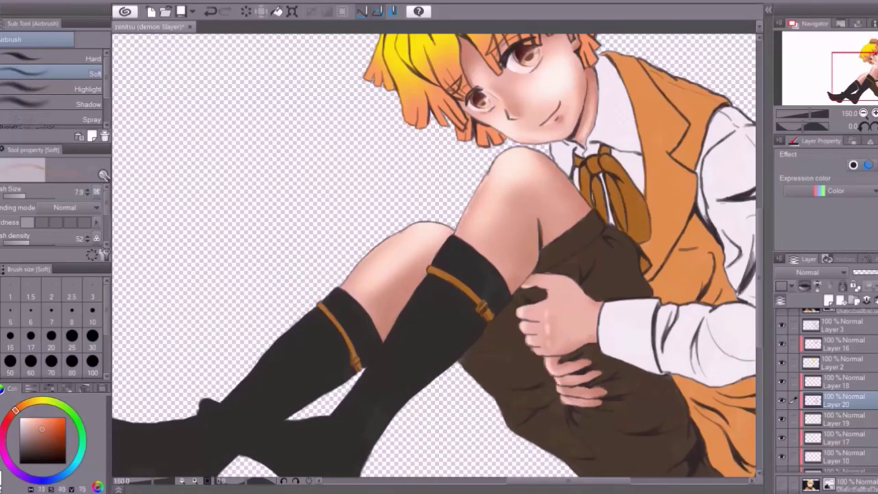
mouse_move(599, 308)
left_mouse_down()
mouse_move(568, 316)
mouse_move(578, 384)
left_mouse_up()
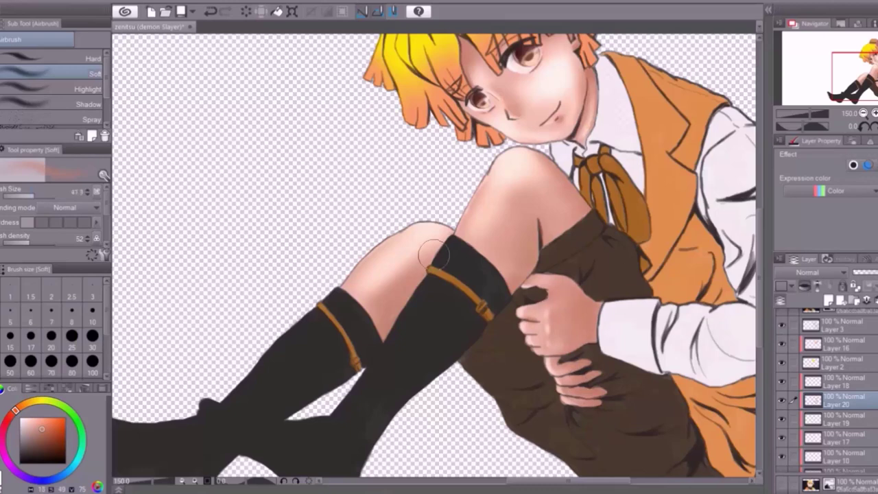
left_click_drag(434, 255, 374, 328)
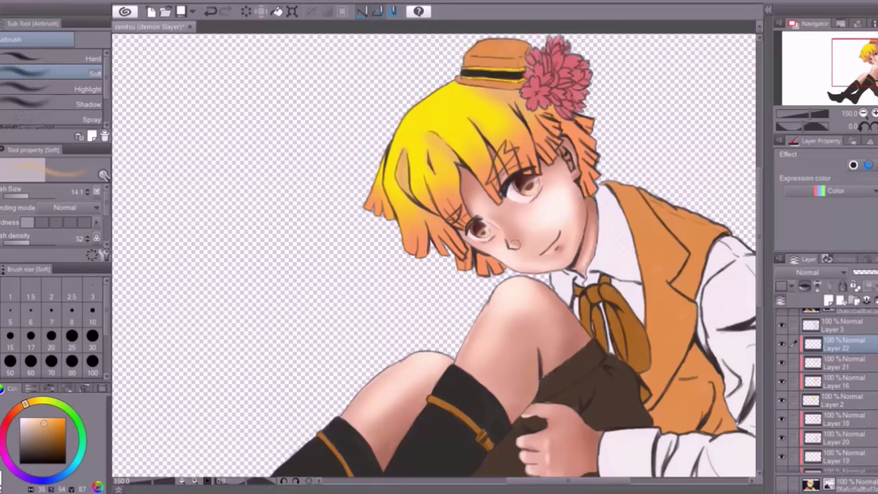
Deepen the hair ends, fringe and back locks with darker orange airbrush shading on clipped Layer 22
mouse_move(429, 268)
left_mouse_down()
mouse_move(542, 161)
mouse_move(455, 285)
mouse_move(422, 269)
left_mouse_up()
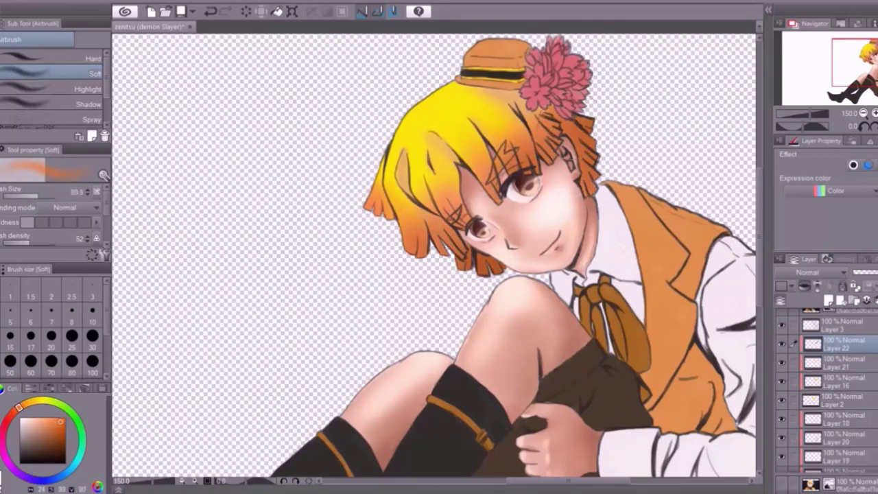
scroll(827, 392, "down", 2)
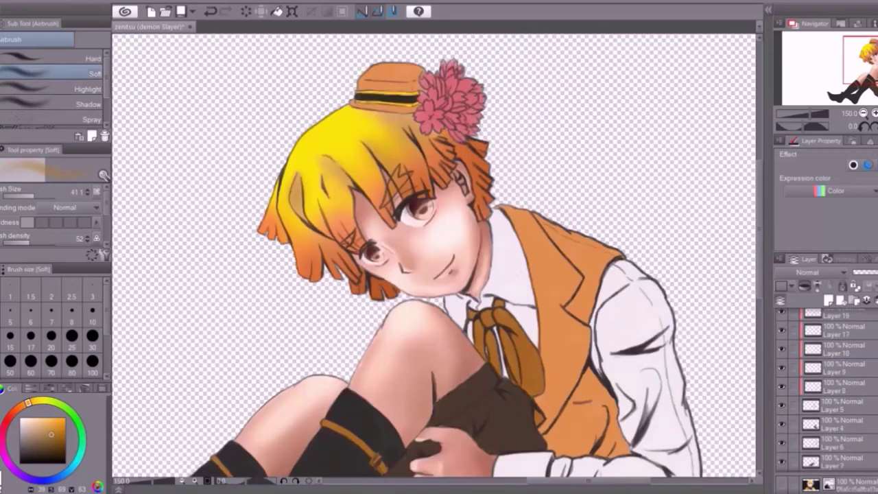
Shade the trousers with very dark brown on clipped Layer 23 above Layer 4, with the layer at 73% opacity
left_click(827, 377)
left_click(473, 258, "alt")
scroll(474, 257, "down", 3)
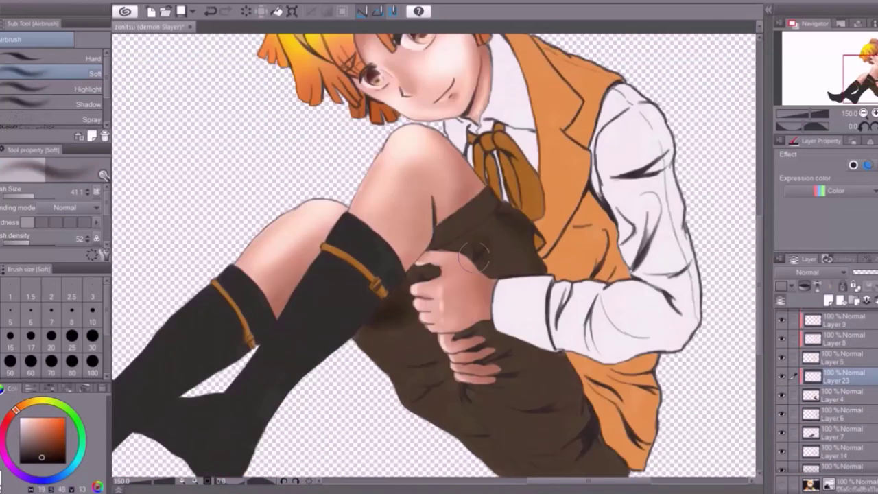
scroll(512, 397, "down", 2)
mouse_move(533, 269)
left_mouse_down()
mouse_move(583, 367)
mouse_move(415, 255)
mouse_move(540, 320)
left_mouse_up()
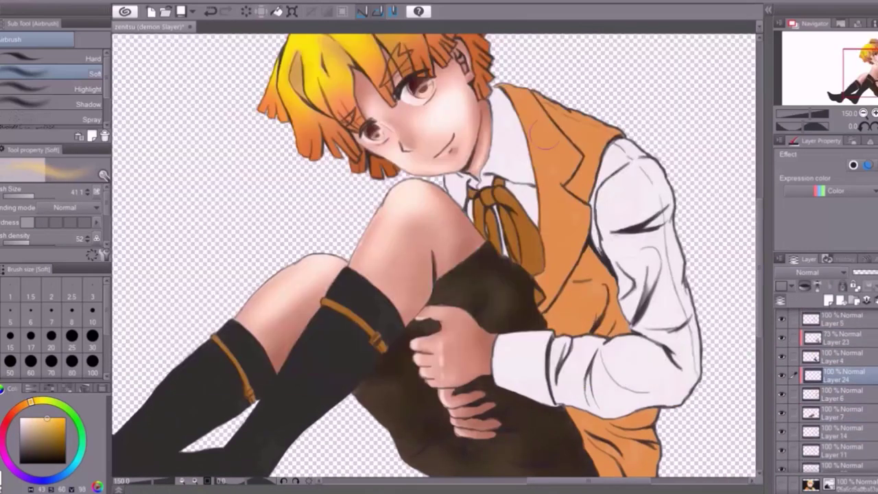
Airbrush yellow highlights and darker orange-brown shadows onto the vest's lapel, front and back on clipped Layer 24
left_click_drag(547, 231, 557, 288)
left_click(575, 99, "alt")
mouse_move(575, 99)
left_mouse_down()
mouse_move(618, 138)
mouse_move(597, 309)
left_mouse_up()
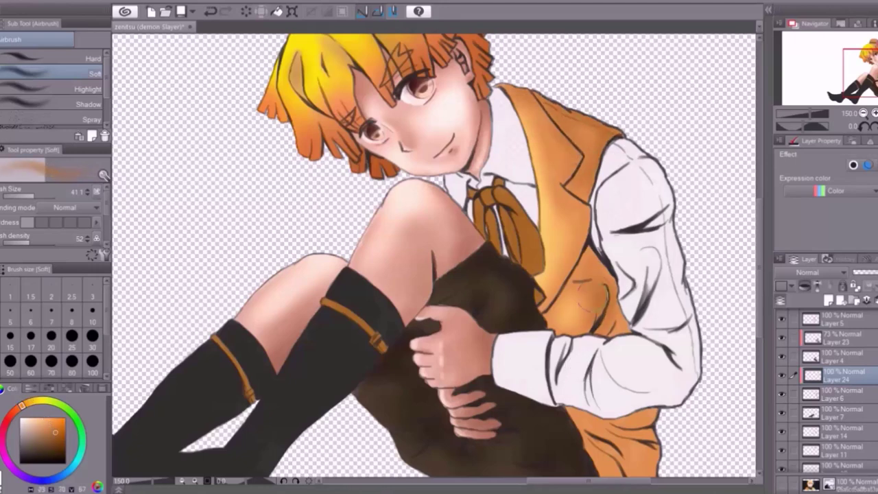
scroll(432, 254, "down", 3)
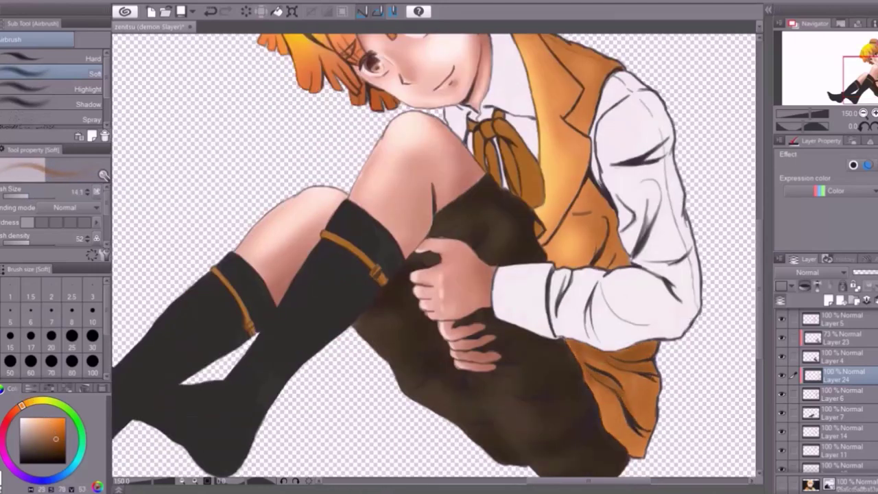
mouse_move(583, 186)
left_mouse_down()
mouse_move(549, 267)
mouse_move(590, 124)
left_mouse_up()
scroll(432, 254, "up", 5)
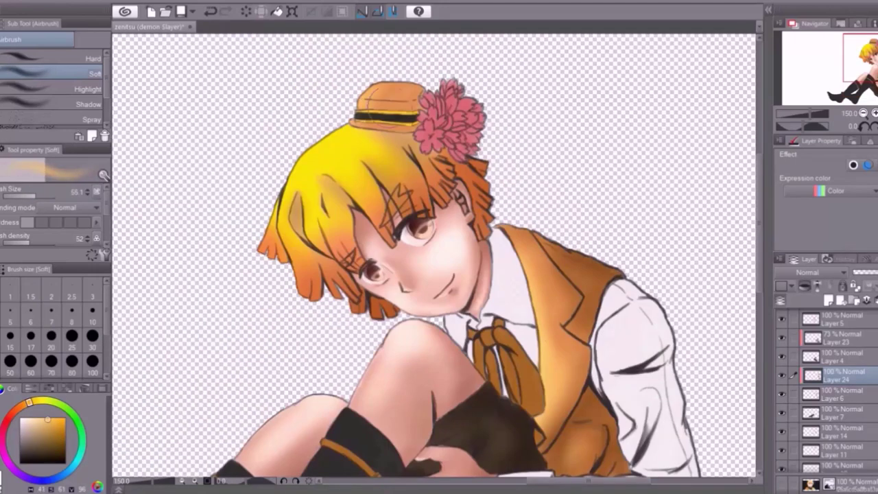
Airbrush dark shading and soft reddish-grey highlights onto both black socks on clipped Layer 28
key("ctrl+minus")
scroll(419, 254, "down", 2)
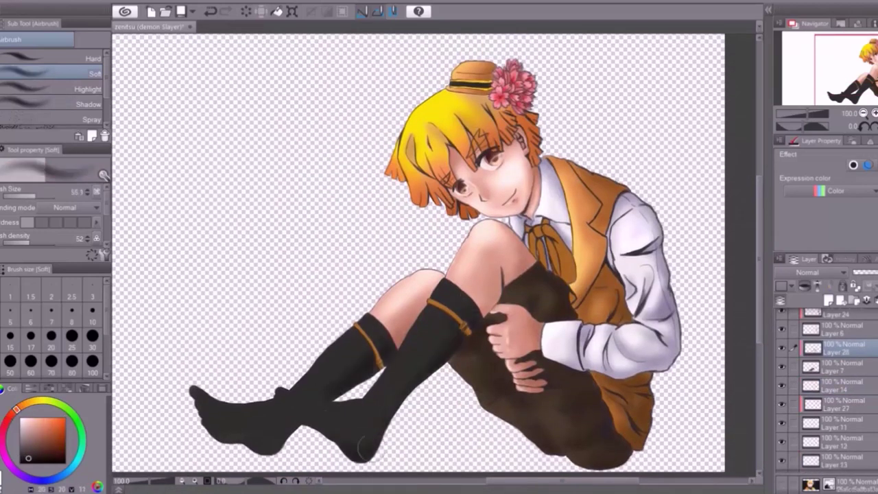
left_click_drag(251, 414, 294, 407)
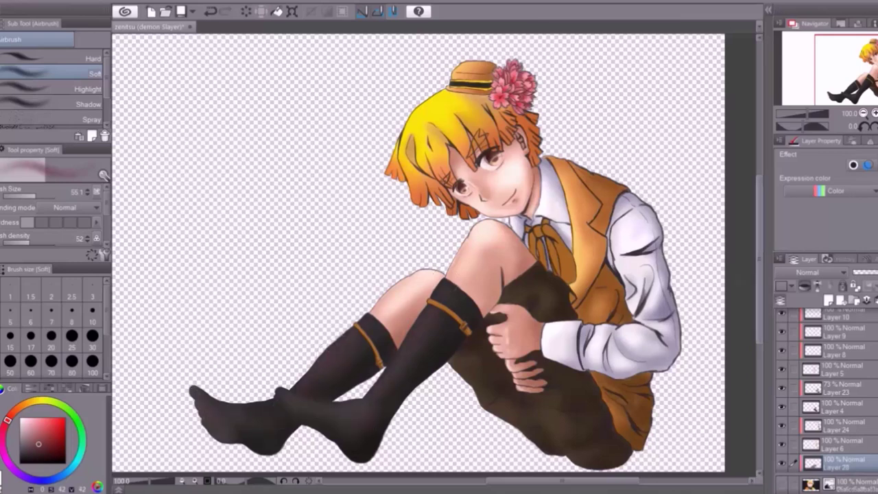
Refine the eyes and lips with small dark shadows and white highlights on Layer 29, using a 3.0 soft airbrush
scroll(419, 243, "up", 2)
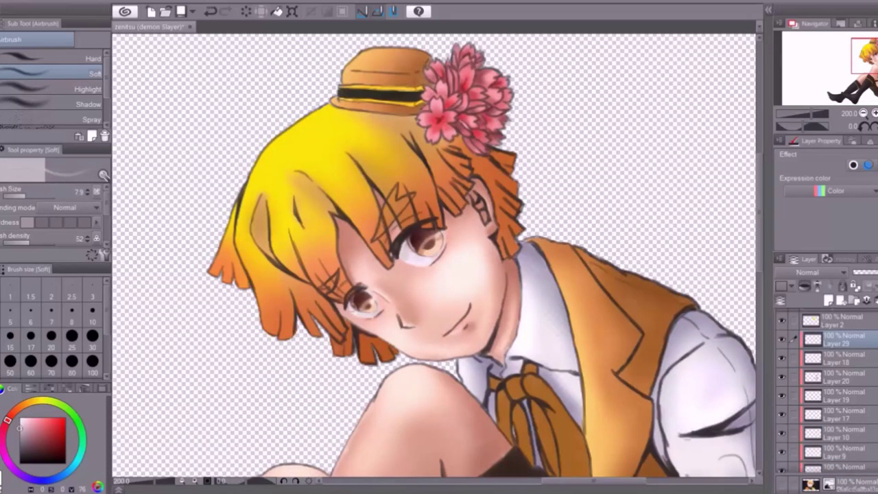
scroll(304, 316, "up", 2)
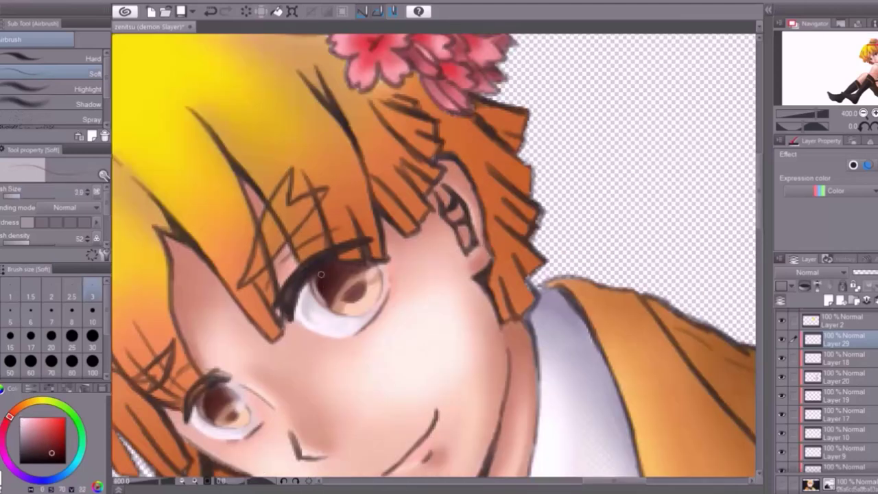
scroll(319, 281, "down", 2)
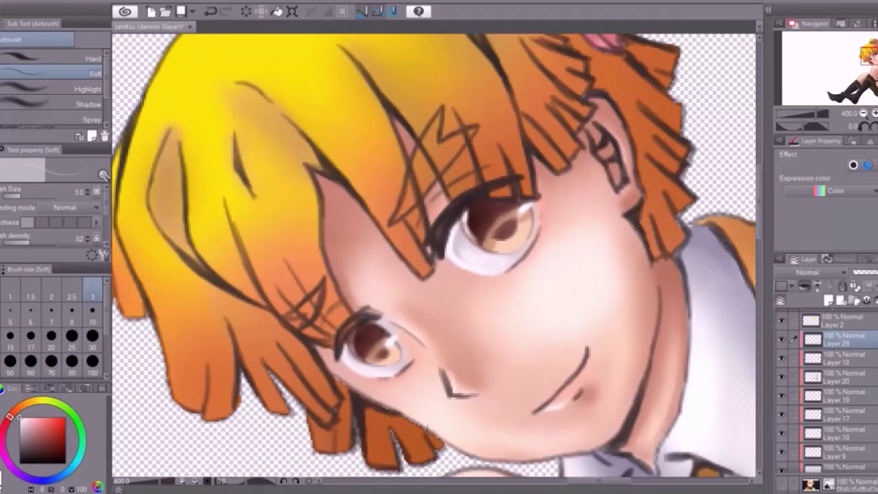
scroll(452, 380, "up", 2)
key("e")
key("ctrl+0")
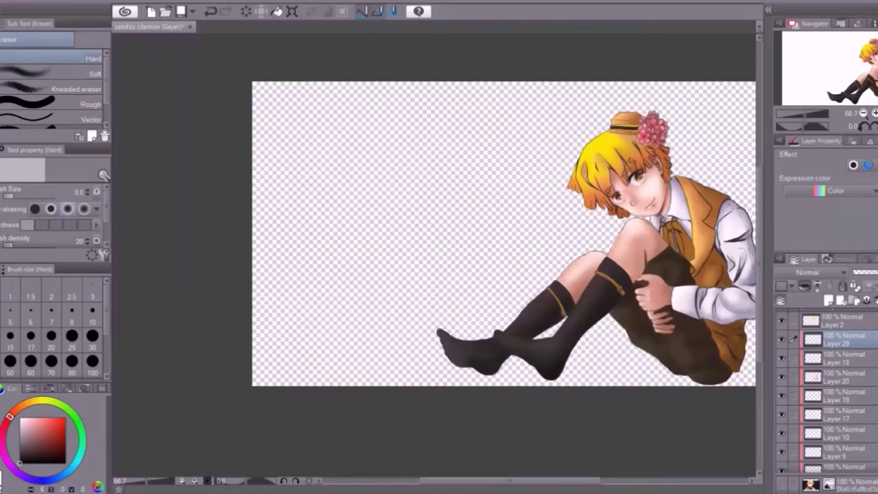
Shade the neck bow and sock straps with dark brown on clipped Layer 30 using the Soft airbrush
scroll(398, 261, "up", 2)
scroll(827, 391, "up", 2)
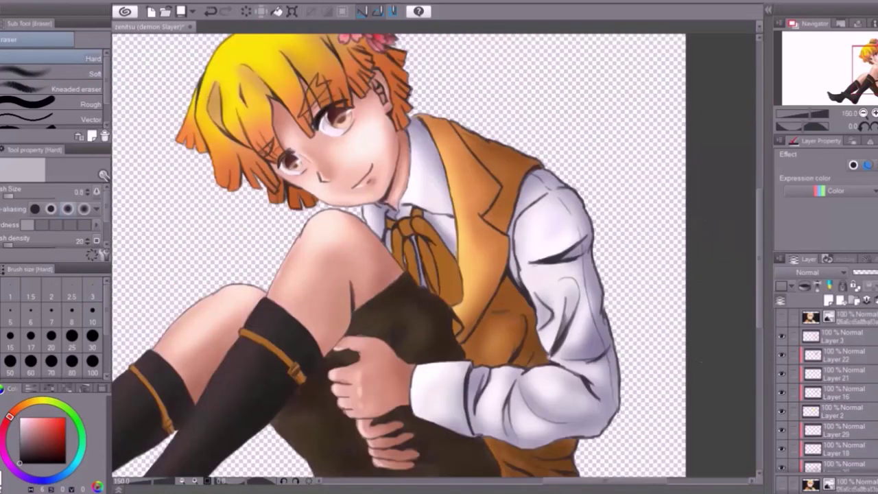
left_click(833, 359)
key("b")
key("b")
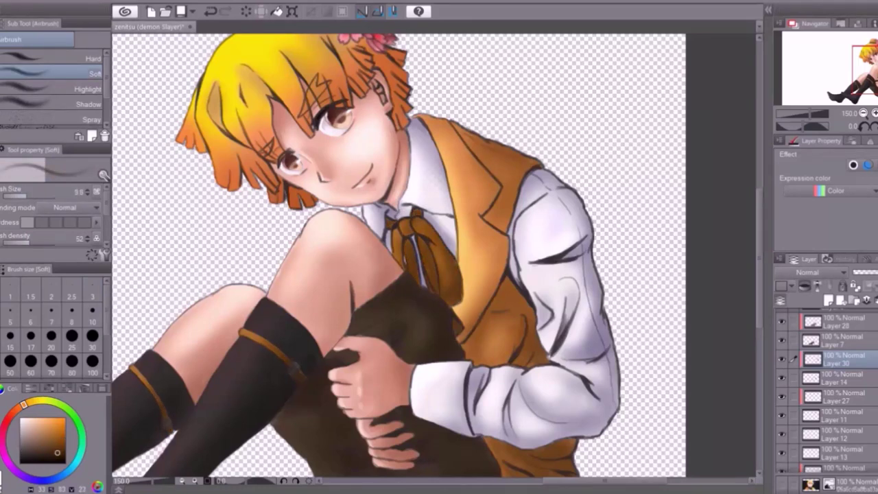
Shade the hat's crown and brim brown on clipped Layer 31 and move that layer directly above Layer 13
scroll(398, 254, "up", 4)
scroll(827, 391, "up", 3)
left_click(834, 376)
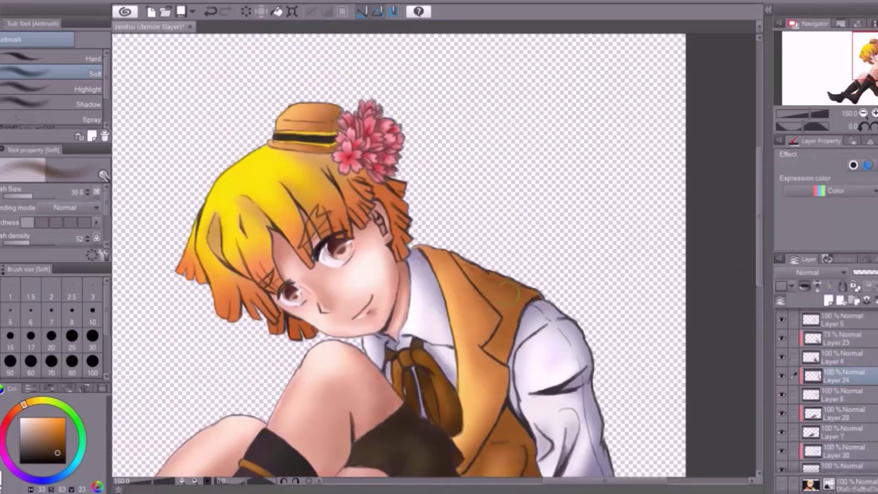
key("ctrl+z")
left_click(179, 283, "alt")
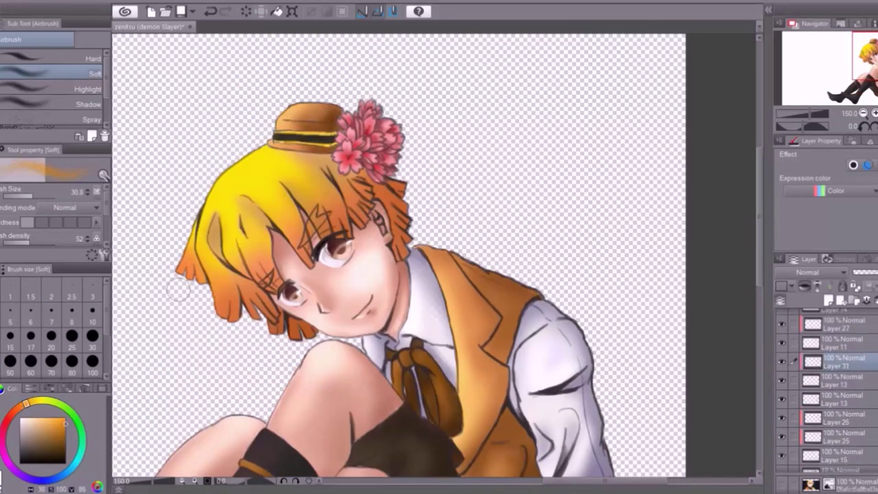
left_click_drag(834, 362, 834, 381)
Apply a pale blue foreground-to-transparent gradient to the background on Layer 32, undoing the first teal one
scroll(546, 465, "down", 3)
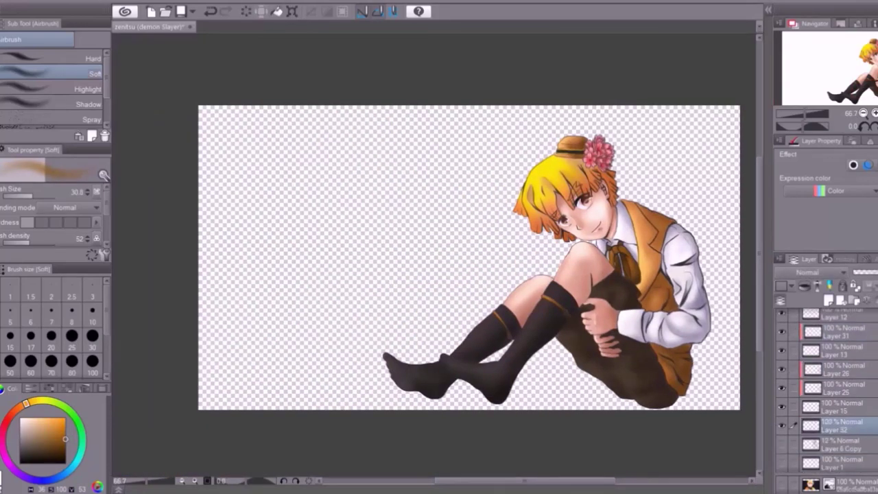
key("g")
left_click_drag(384, 227, 206, 402)
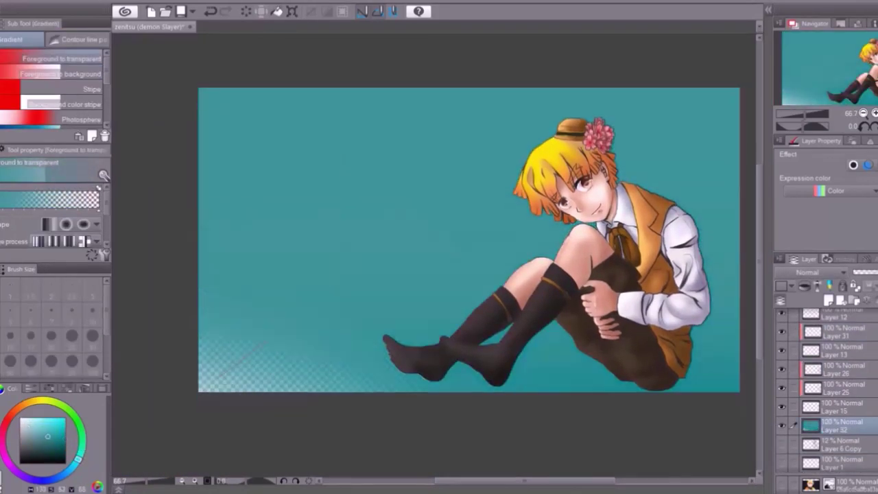
key("ctrl+z")
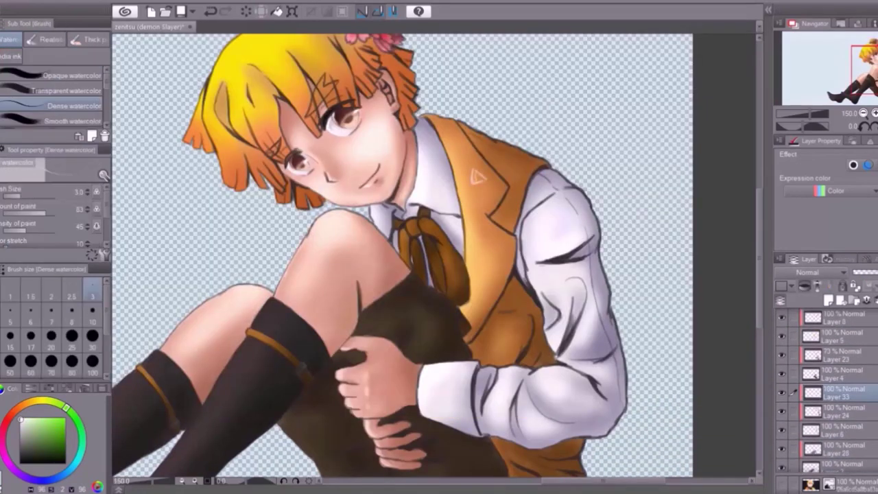
Paint white triangles down the vest's lapel and front on Layer 33 with the Dense watercolor brush
left_click_drag(335, 215, 339, 221)
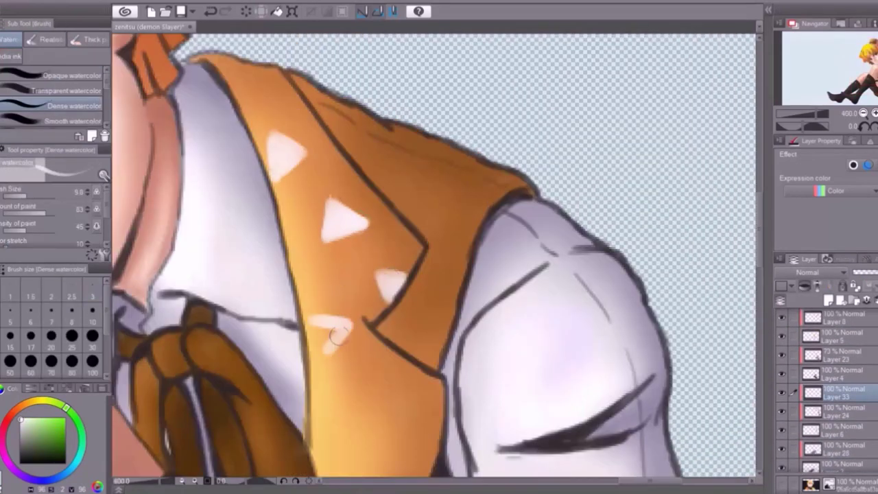
scroll(376, 297, "down", 3)
left_click_drag(369, 315, 378, 289)
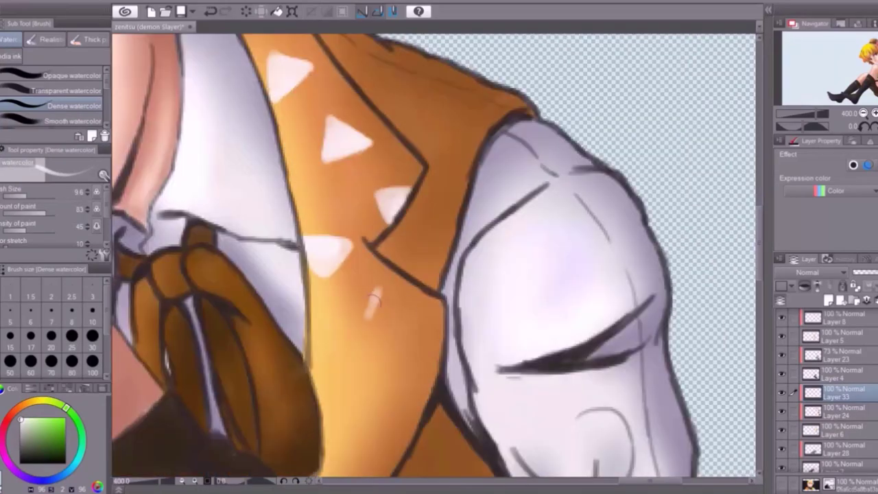
scroll(401, 317, "down", 8)
left_click_drag(347, 180, 321, 162)
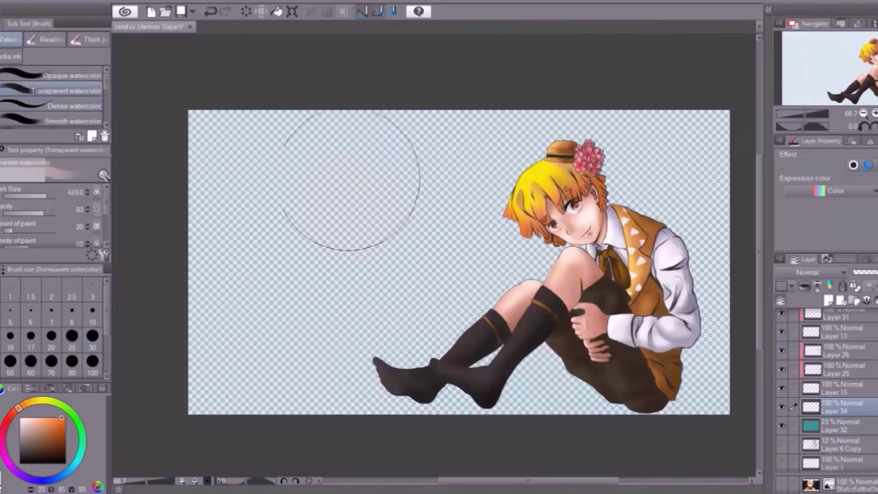
Try a soft orange wash over the empty background on Layer 34 with the Transparent watercolor brush
mouse_move(353, 167)
left_mouse_down()
mouse_move(226, 247)
mouse_move(247, 216)
left_mouse_up()
key("b")
key("ctrl+z")
key("b")
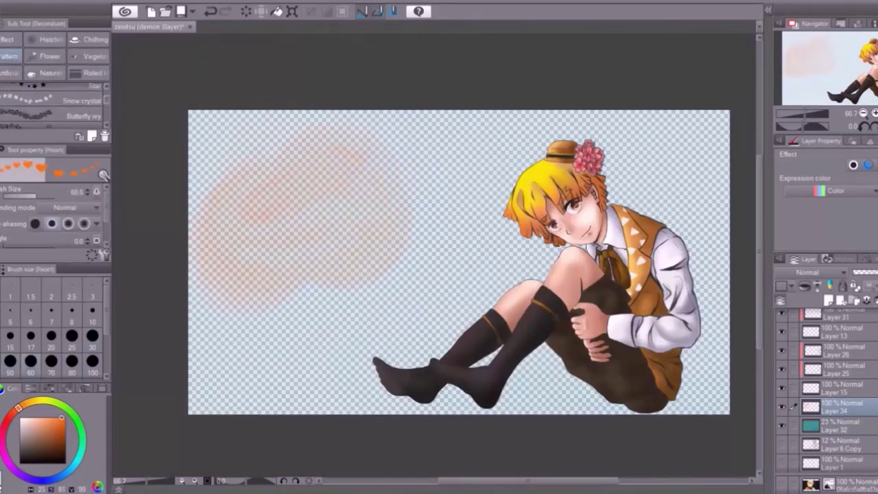
Try filling the background on Layer 34 with orange decoration strokes and red Cherry pattern blossoms around the figure
mouse_move(221, 158)
left_mouse_down()
mouse_move(667, 333)
mouse_move(612, 194)
mouse_move(665, 268)
mouse_move(554, 342)
mouse_move(494, 343)
left_mouse_up()
left_click(68, 123)
left_click(8, 417)
left_click_drag(480, 213, 521, 274)
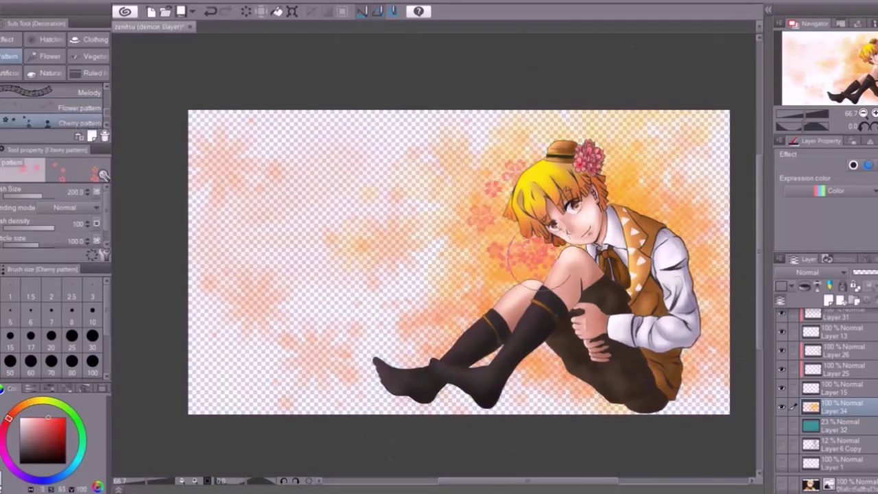
left_click_drag(500, 248, 624, 199)
mouse_move(549, 364)
left_mouse_down()
mouse_move(687, 157)
mouse_move(313, 197)
left_mouse_up()
Erase at the background blossoms with the Hard eraser and clear the contents of Layer 34
key("e")
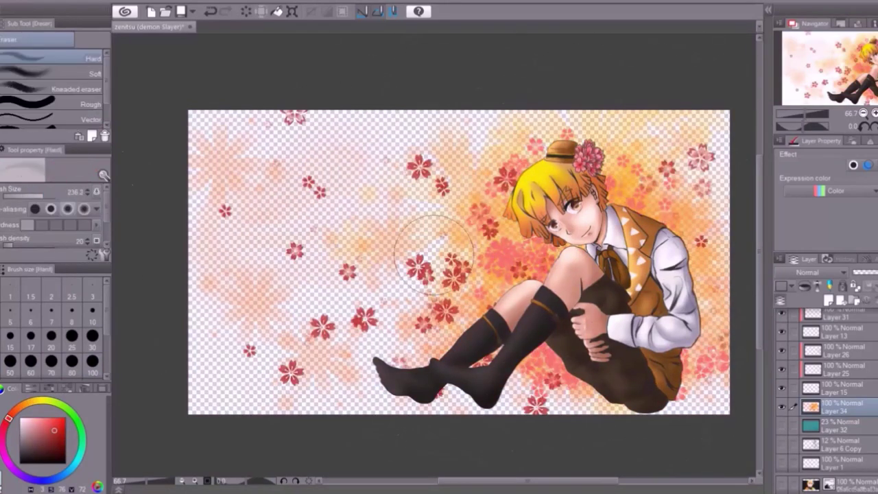
left_click_drag(264, 154, 254, 274)
key("Delete")
Stamp small blossoms and very large red petals behind the figure on Layer 34 using the Cherry pattern brush at size 316.1
left_click(69, 123)
mouse_move(265, 196)
left_mouse_down()
mouse_move(549, 333)
mouse_move(535, 289)
mouse_move(480, 343)
left_mouse_up()
key("ctrl+z")
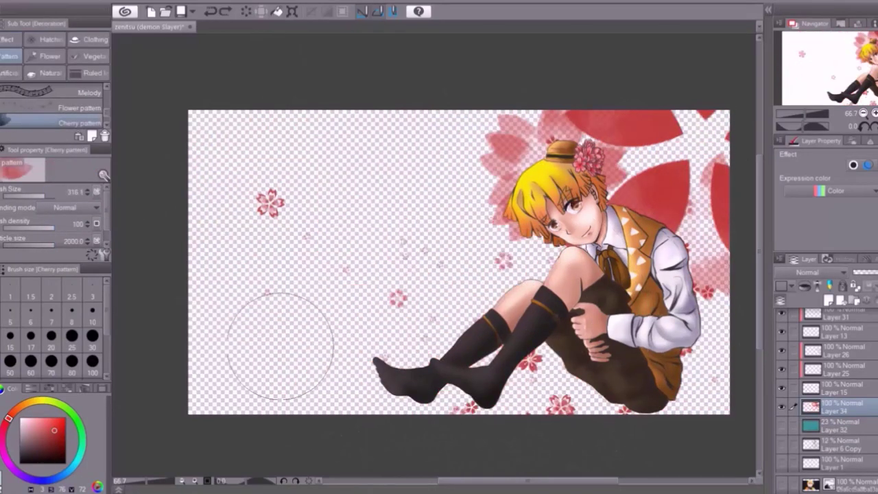
left_click(20, 406)
left_click_drag(268, 343, 296, 339)
key("ctrl+z")
left_click(10, 416)
left_click_drag(426, 247, 412, 370)
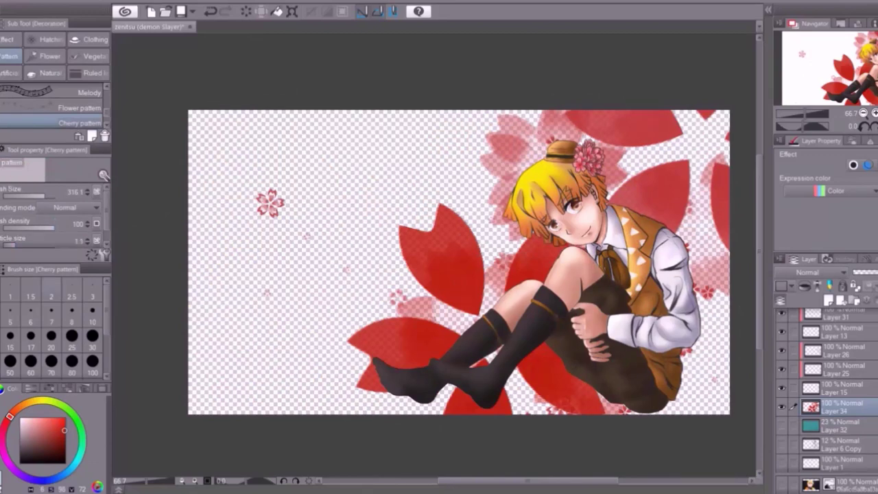
Tint the petals orange from the canvas's lower and upper edges with foreground-to-transparent gradients on new clipped Layer 35, undoing the first one
left_click(781, 286)
left_click(22, 405)
key("g")
left_click_drag(480, 205, 412, 343)
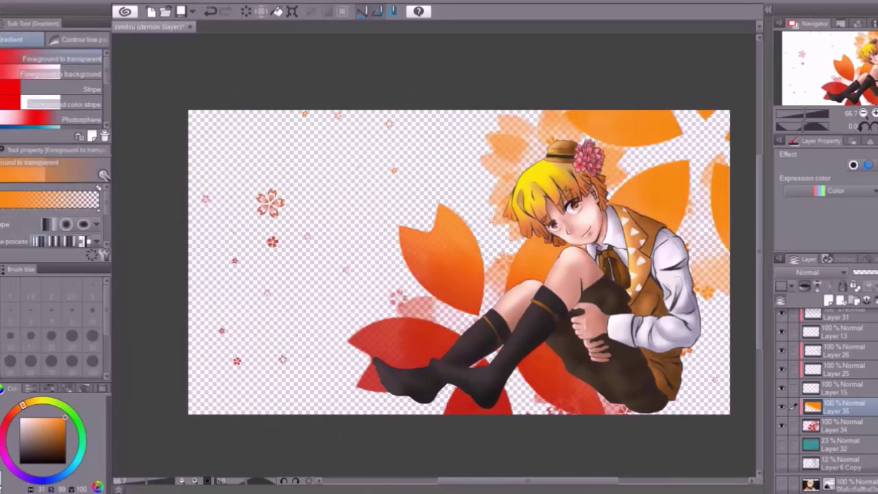
key("ctrl+z")
left_click_drag(563, 411, 563, 343)
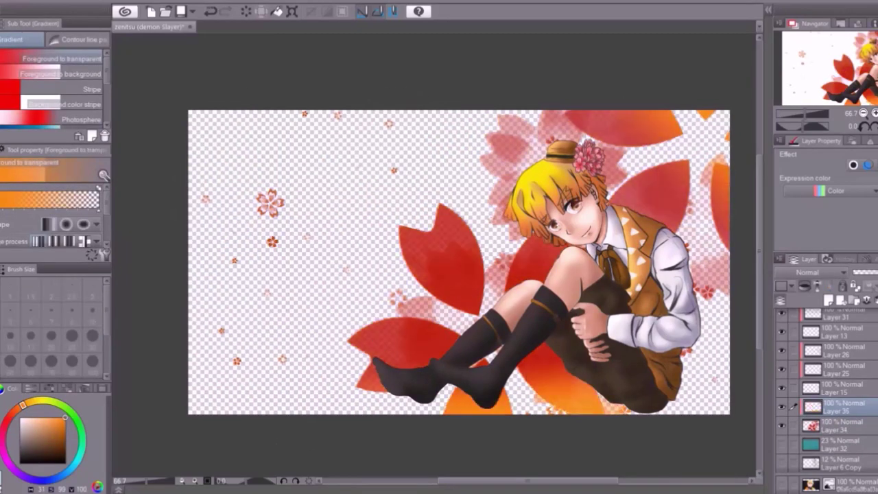
left_click_drag(412, 412, 446, 330)
left_click_drag(604, 113, 604, 185)
Scatter small orange blossoms across the background on new Layer 36, below the red petals of Layer 34
key("b")
left_click(52, 108)
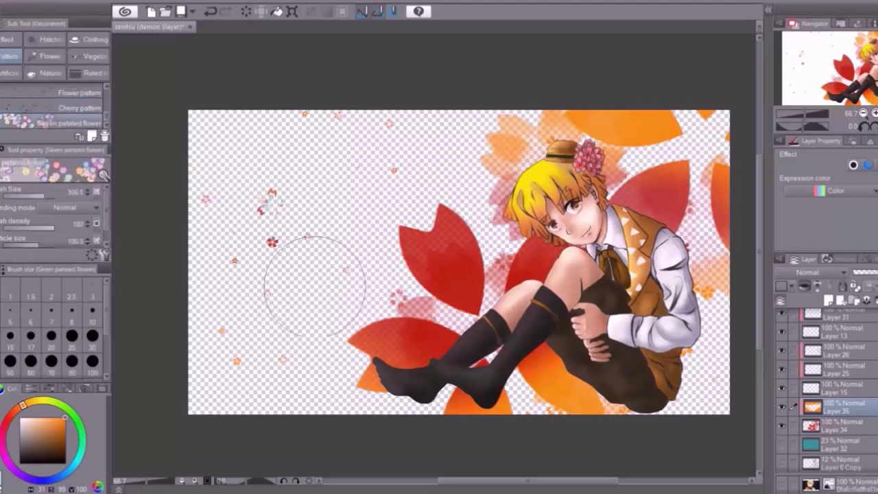
left_click(781, 285)
left_click_drag(267, 343, 419, 168)
left_click(50, 55)
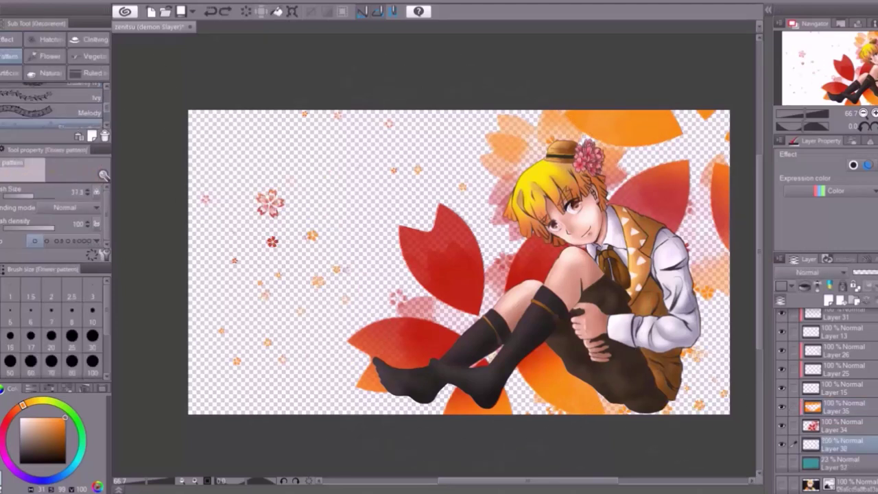
Apply a dark brown foreground-to-transparent gradient from the canvas's upper edge downward on new Layer 37, below Layer 36
left_click(830, 462)
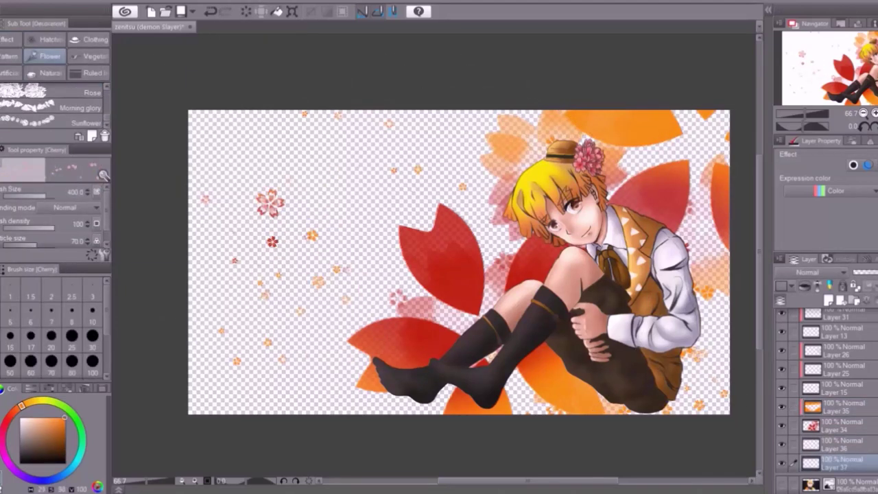
key("g")
left_click_drag(460, 124, 460, 412)
left_click_drag(460, 116, 460, 412)
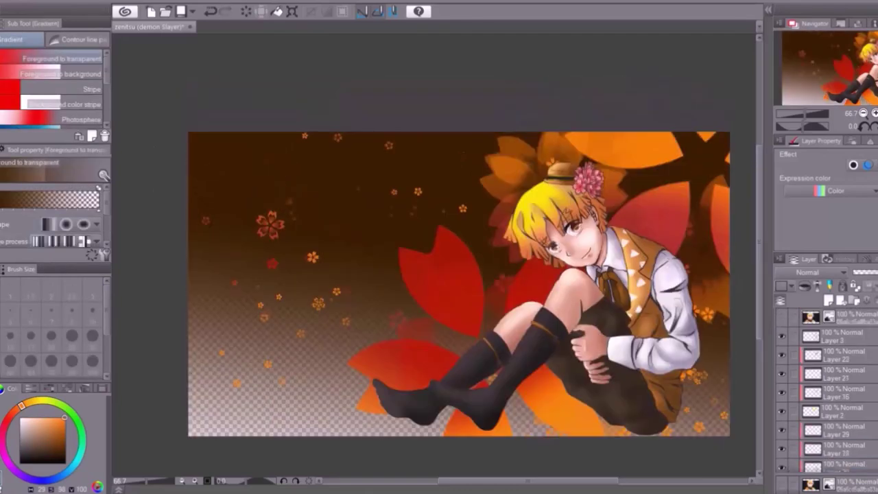
Add a pale orange glow over the upper background on new Layer 38 with the Soft airbrush at size 1230.8 and reduce the layer's opacity
key("b")
left_click(51, 106)
left_click(206, 1)
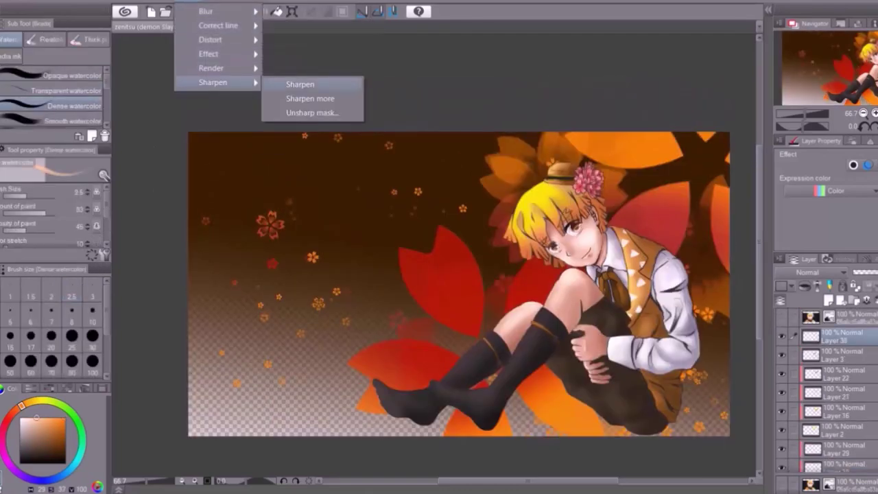
left_click(433, 258)
key("b")
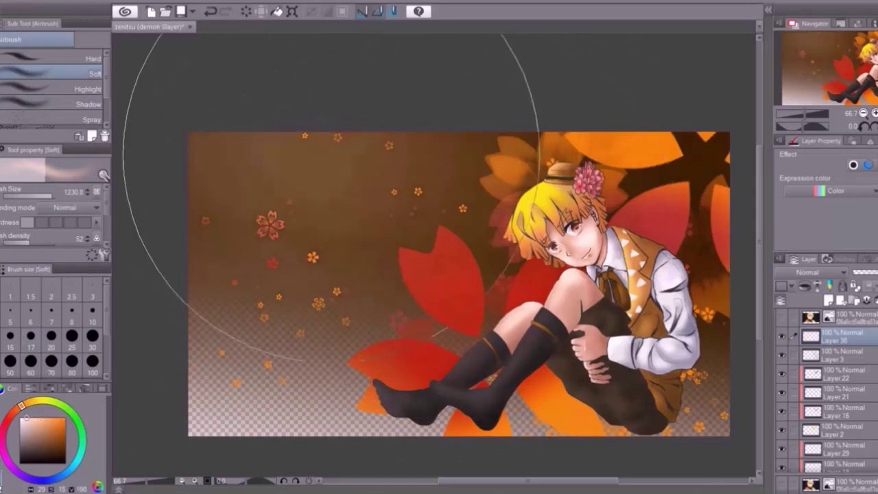
left_click(125, 11)
left_click(216, 121)
left_click(506, 101)
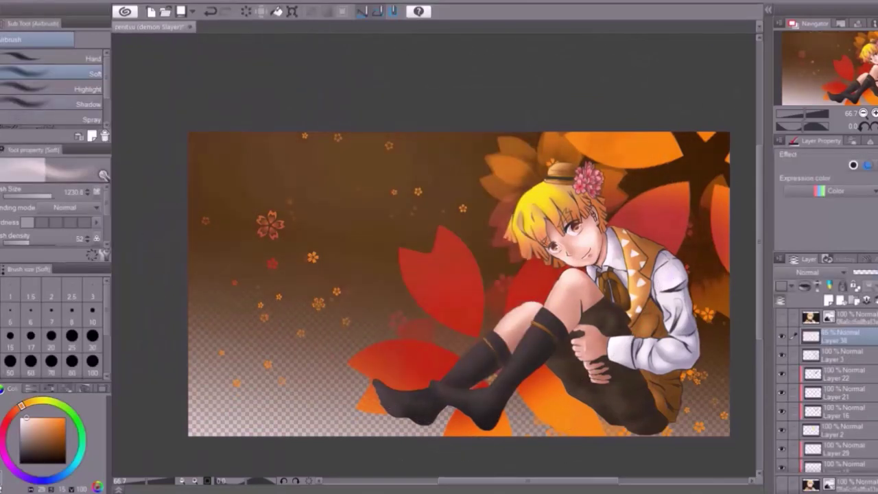
Airbrush a soft black ground shadow beneath the feet and seat on a new layer directly above Layer 35, using brush size 98.6
scroll(827, 391, "down", 5)
left_click_drag(823, 343, 823, 339)
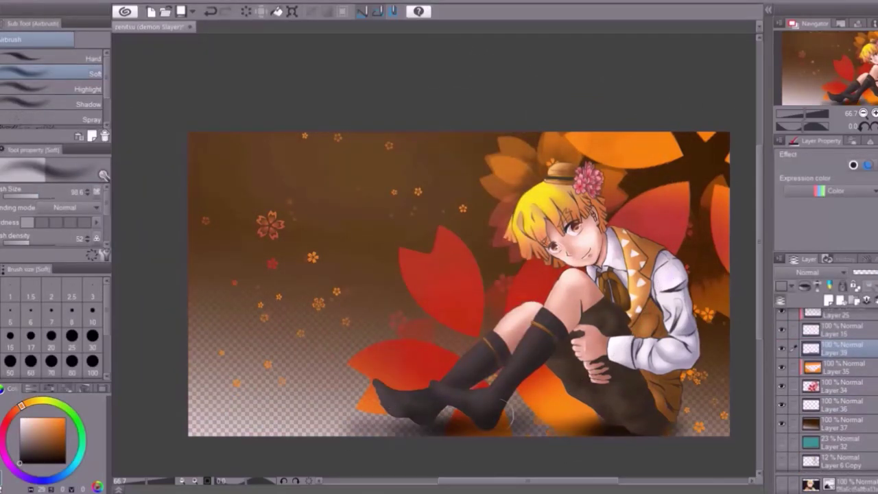